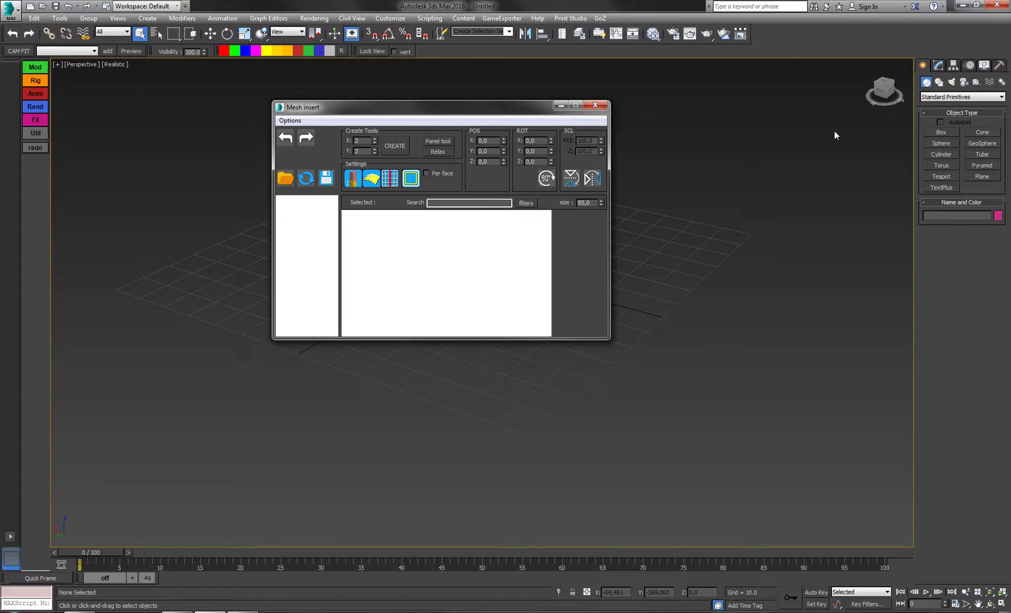
# Step: Clear the open windows off the desktop and create a desktop folder named My_Assets
pyautogui.click(960, 8)
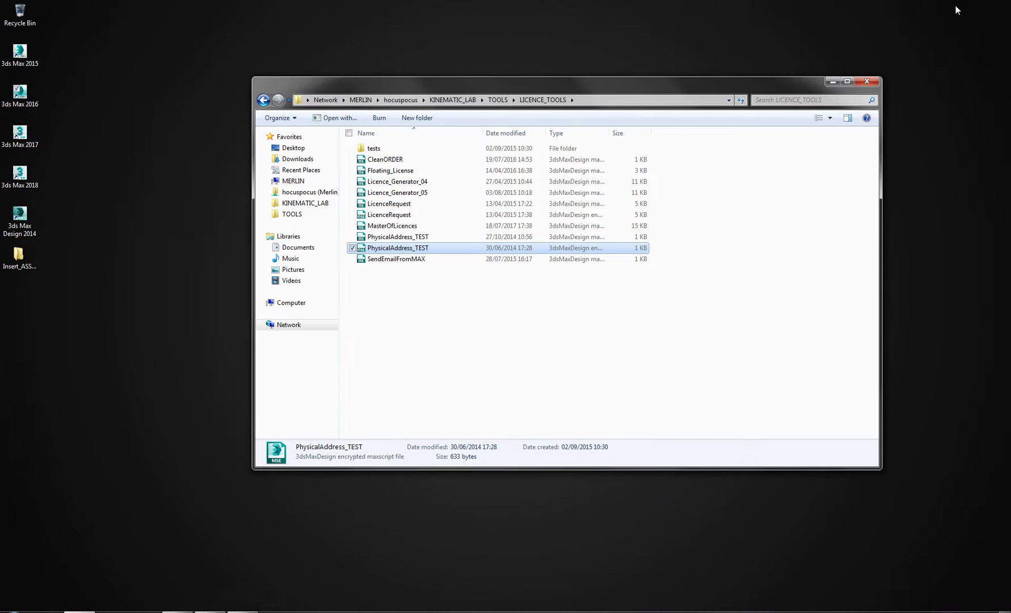
pyautogui.click(866, 82)
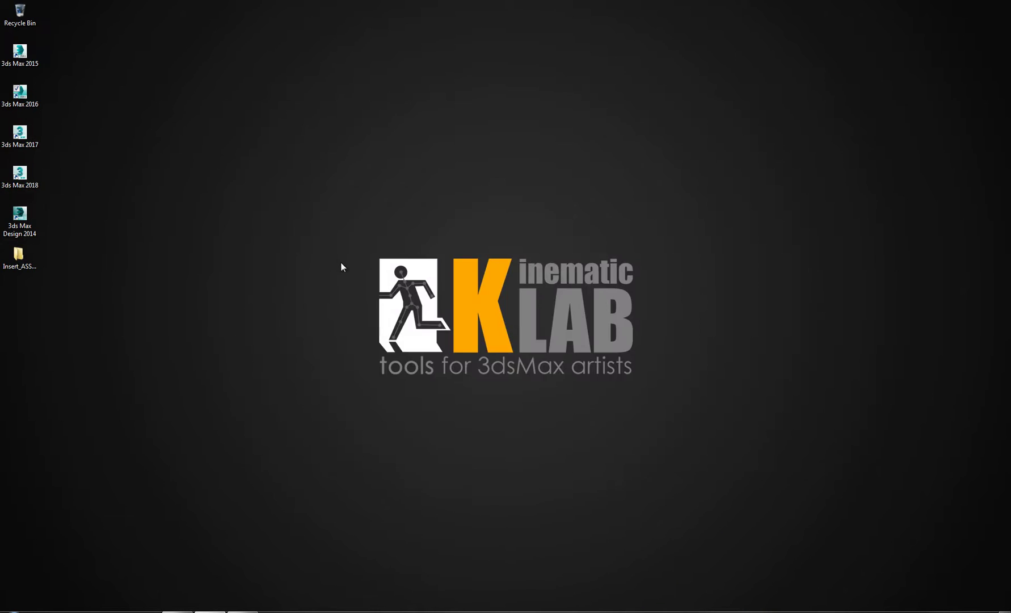
pyautogui.rightClick(200, 255)
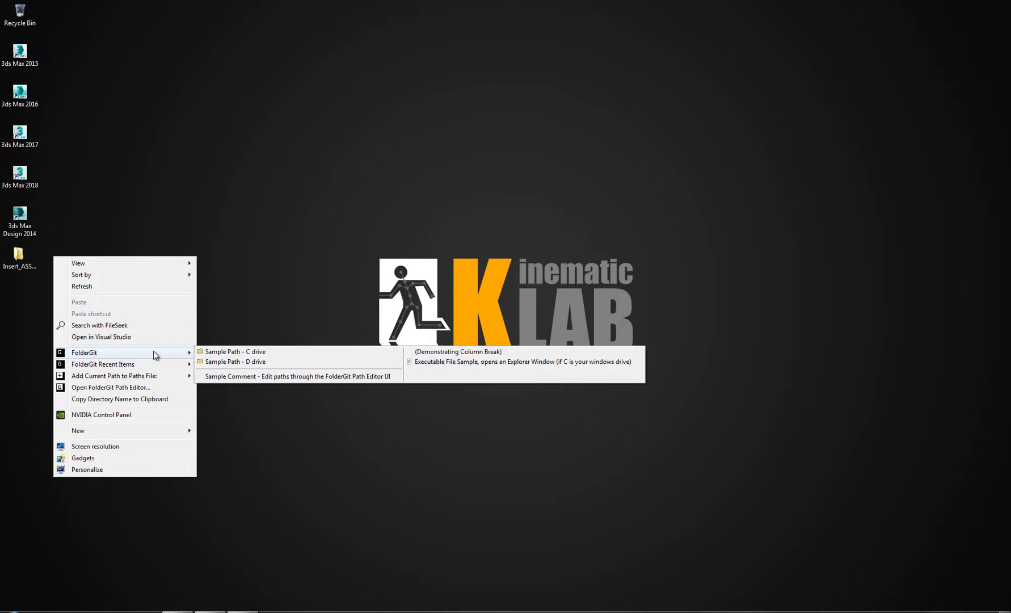
pyautogui.moveTo(122, 431)
pyautogui.click(210, 431)
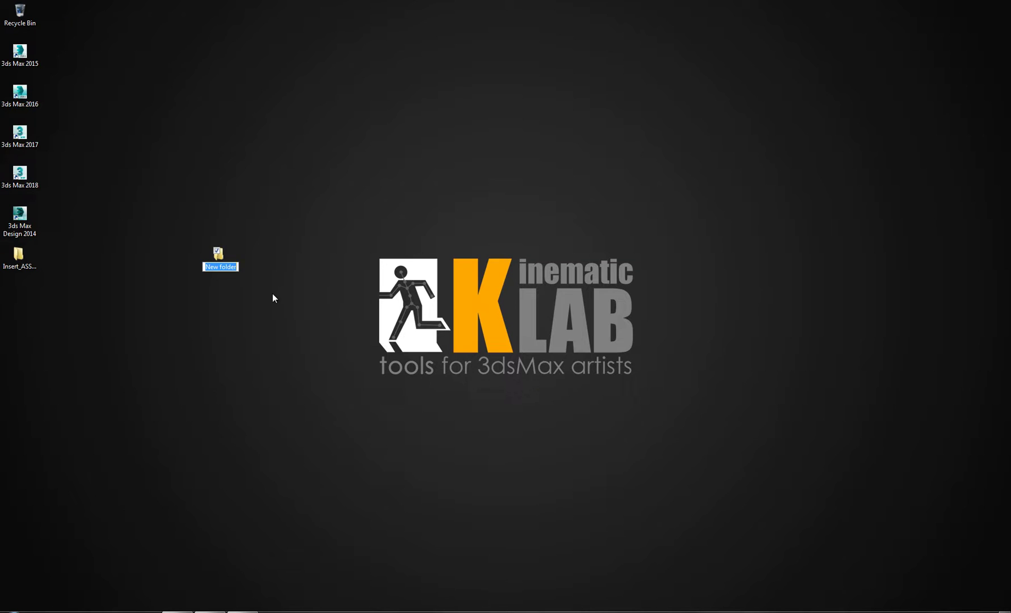
pyautogui.write('My_Assets')
pyautogui.press('Return')
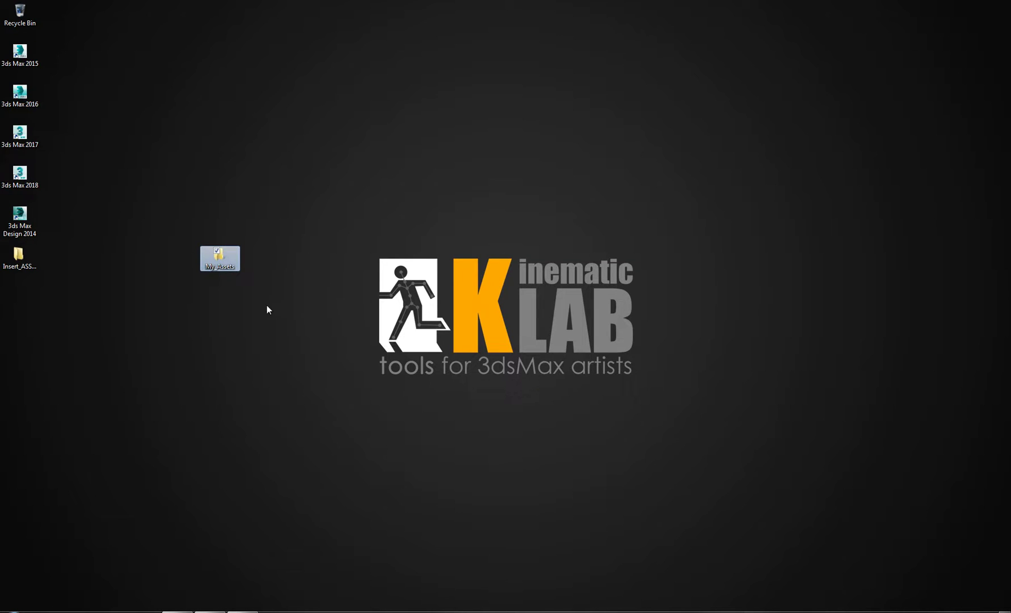
# Step: Switch back to 3ds Max and set the desktop folder My_Assets as the Mesh insert library folder
pyautogui.click(210, 612)
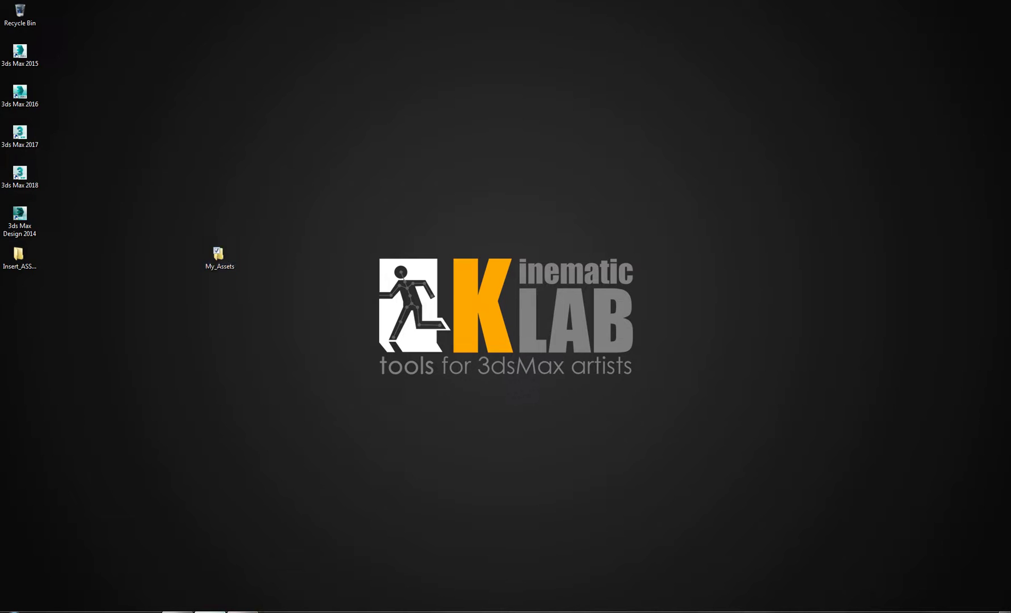
pyautogui.moveTo(350, 109); pyautogui.dragTo(365, 108)
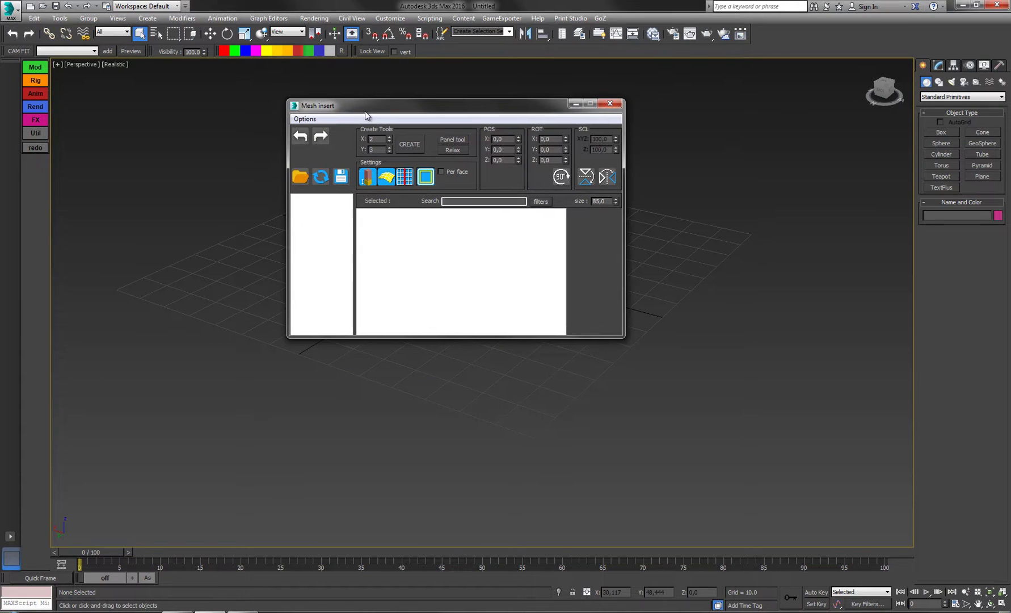
pyautogui.click(302, 175)
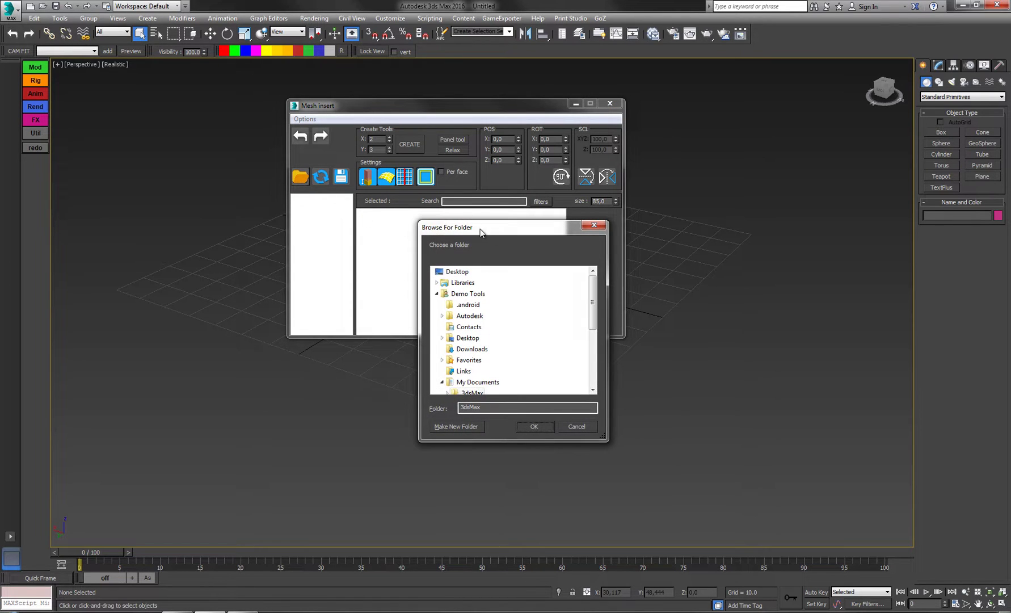
pyautogui.moveTo(487, 224); pyautogui.dragTo(441, 178)
pyautogui.doubleClick(420, 249)
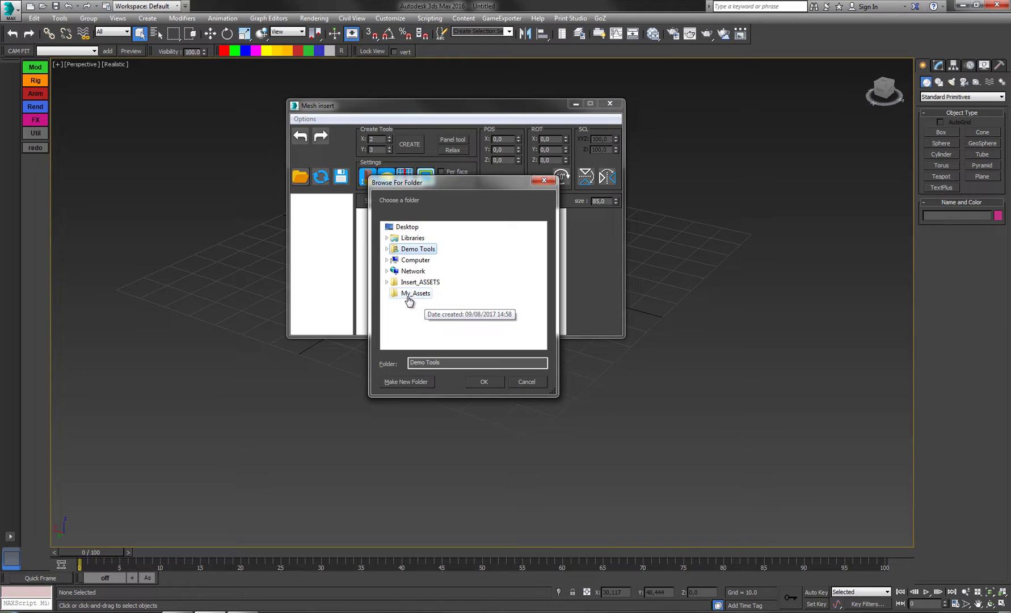
pyautogui.click(415, 294)
pyautogui.click(484, 382)
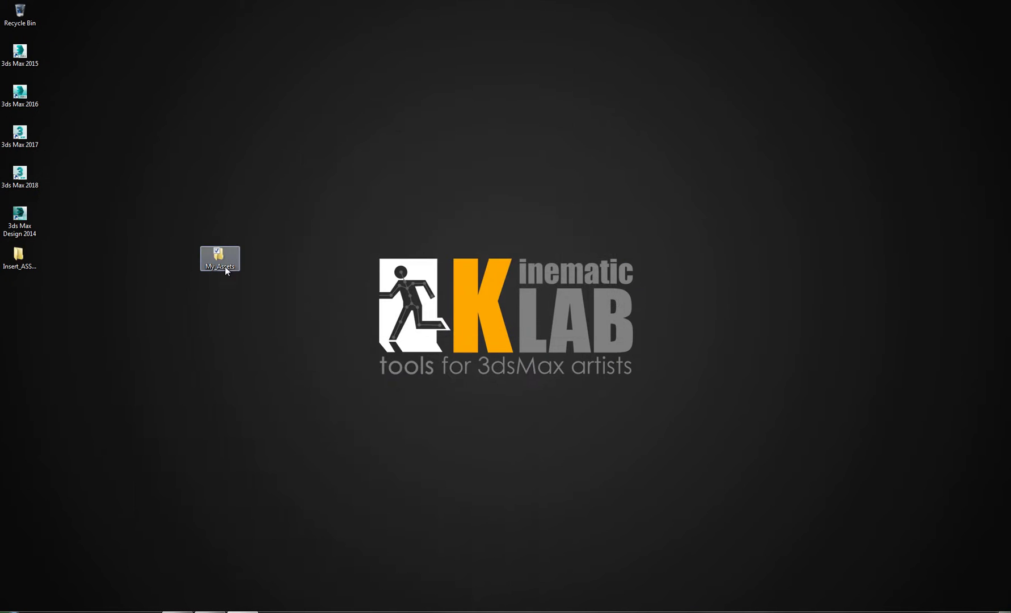
# Step: Open My_Assets from the desktop and create the subfolders architectural and bolts in it
pyautogui.doubleClick(225, 264)
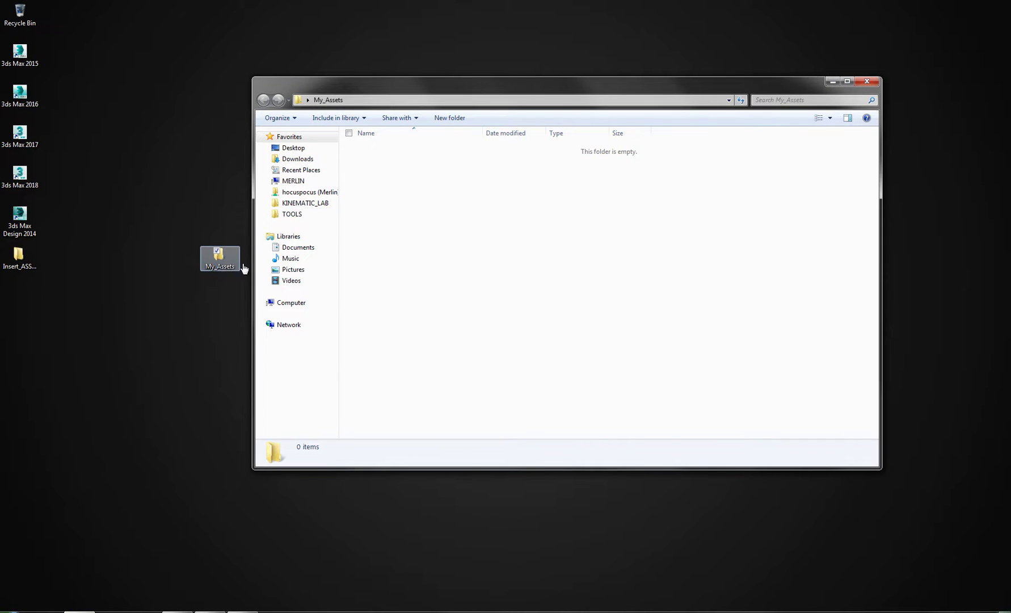
pyautogui.click(448, 119)
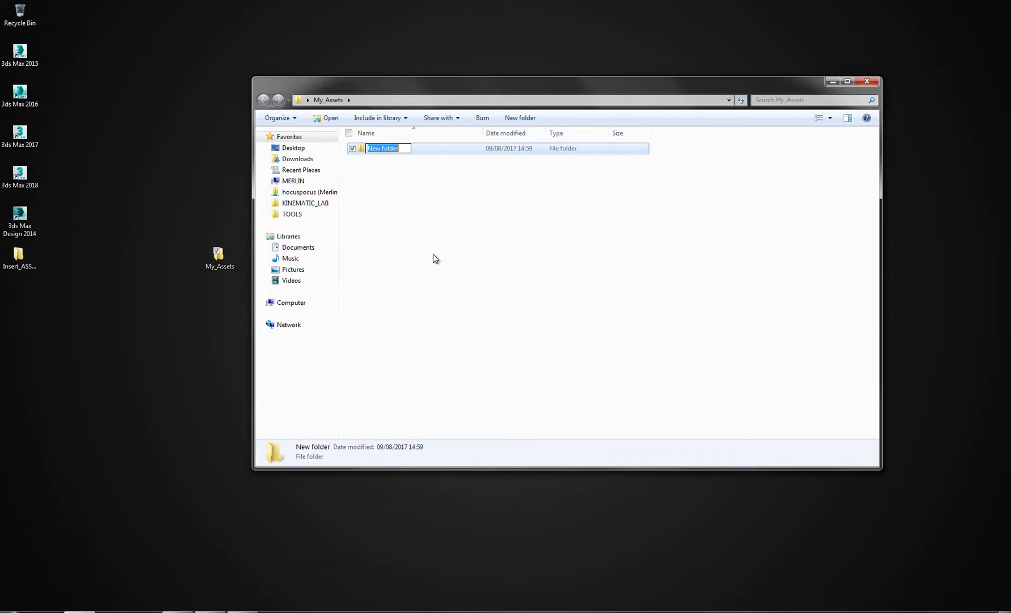
pyautogui.write('architectural')
pyautogui.click(430, 222)
pyautogui.click(479, 119)
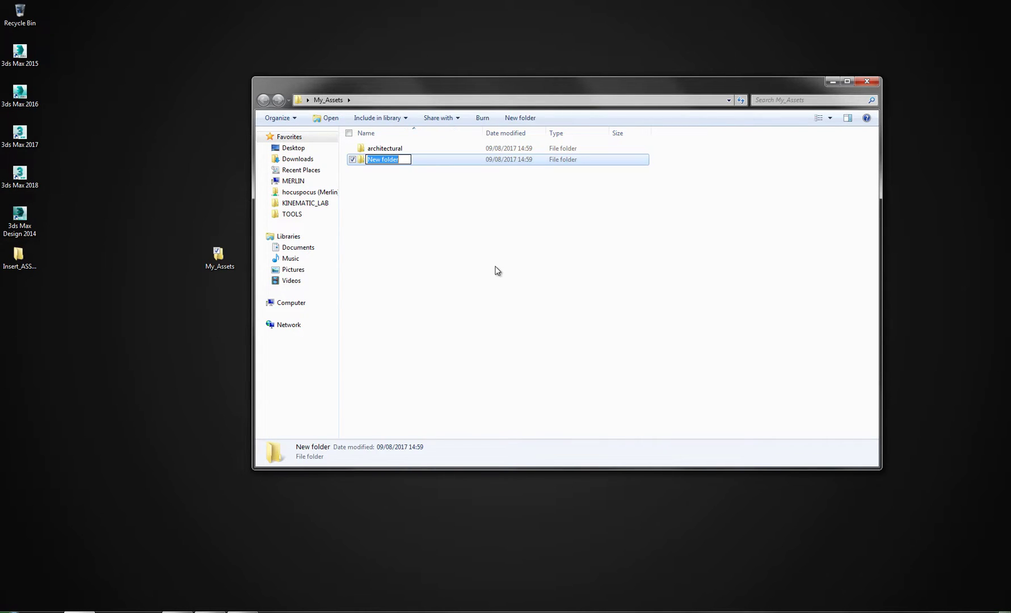
pyautogui.write('bolts')
pyautogui.click(474, 266)
# Step: Add three more subfolders named organic, butons and holes to My_Assets
pyautogui.click(483, 120)
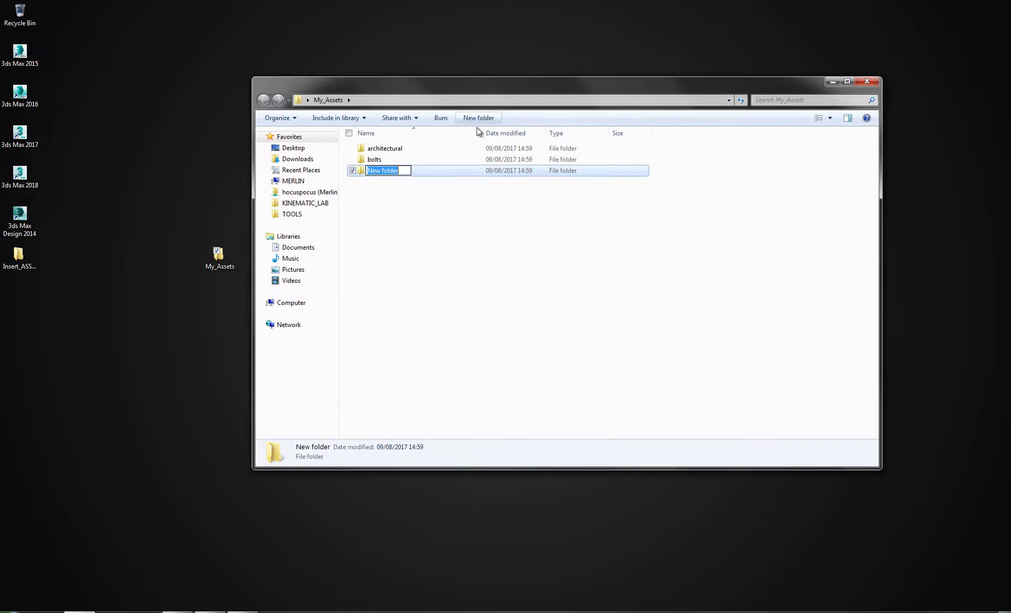
pyautogui.write('organic')
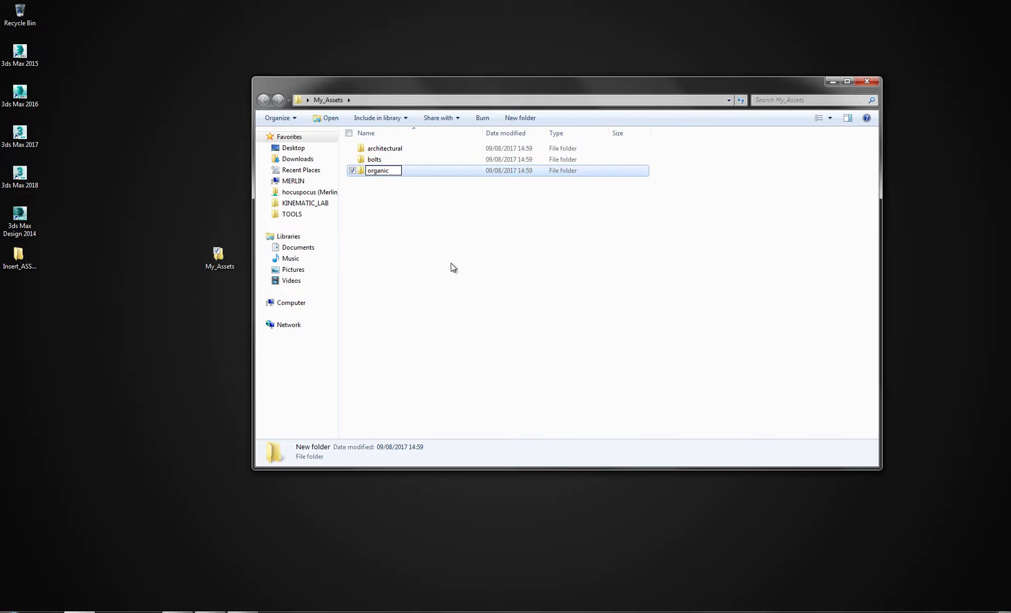
pyautogui.click(422, 224)
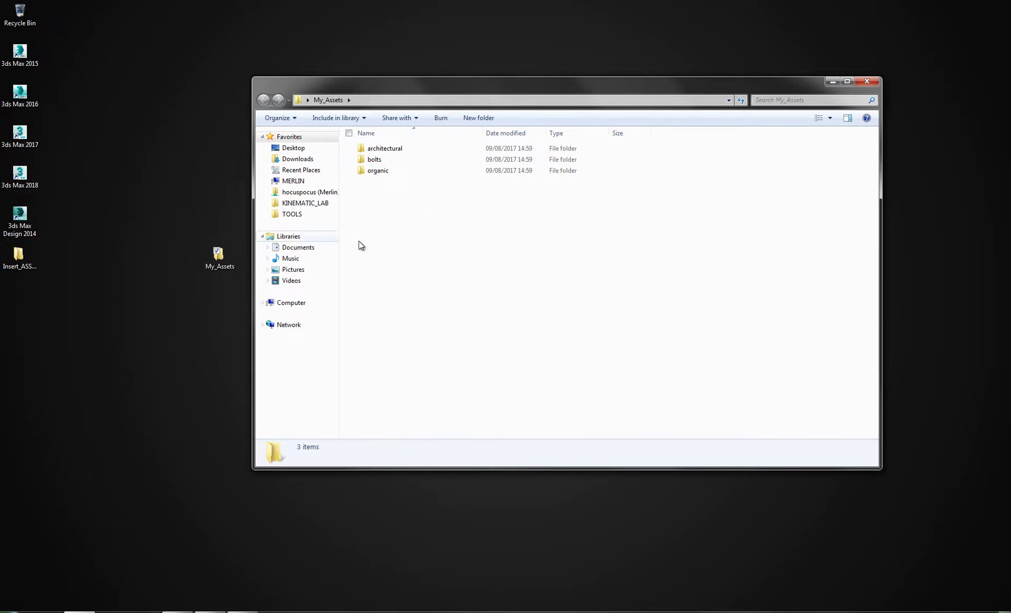
pyautogui.click(483, 117)
pyautogui.write('butons')
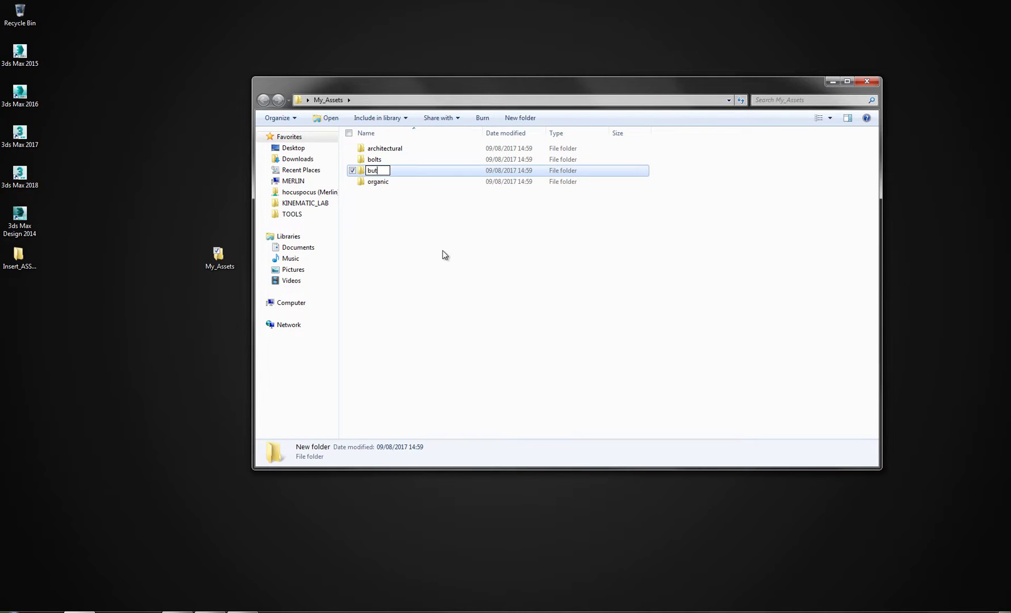
pyautogui.click(403, 248)
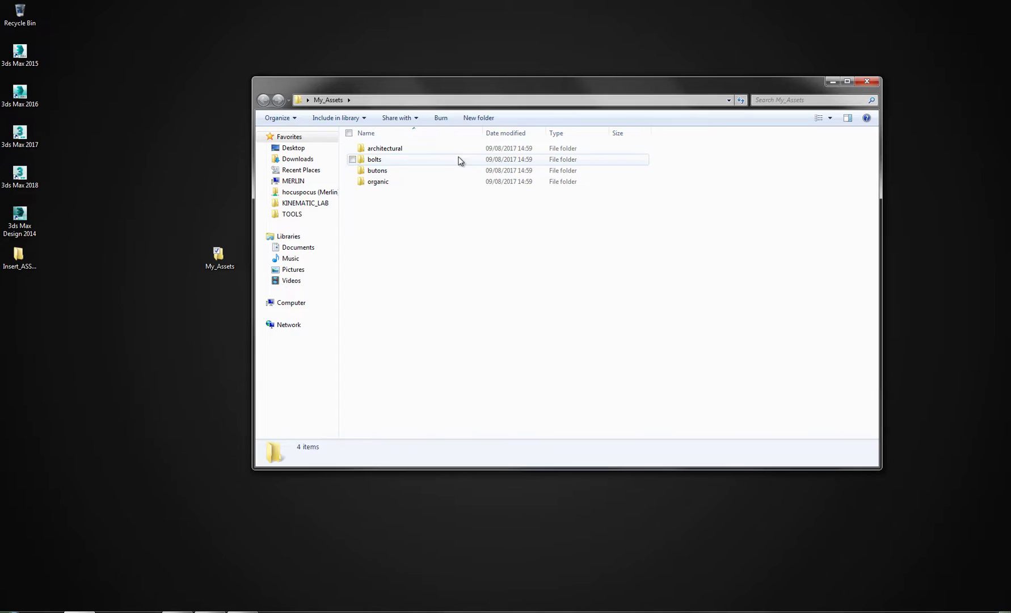
pyautogui.click(479, 118)
pyautogui.write('holes')
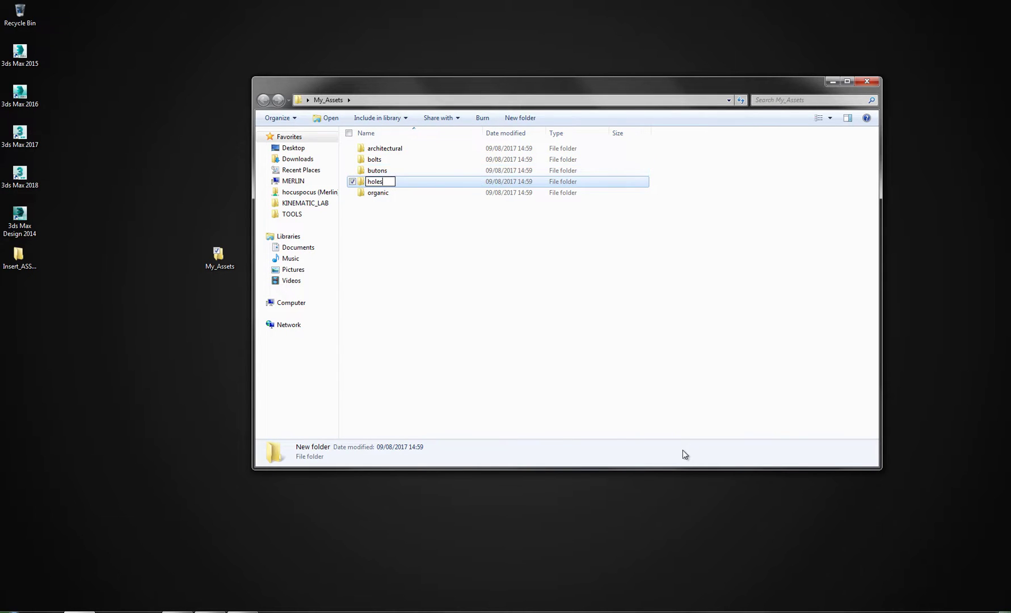
pyautogui.click(531, 325)
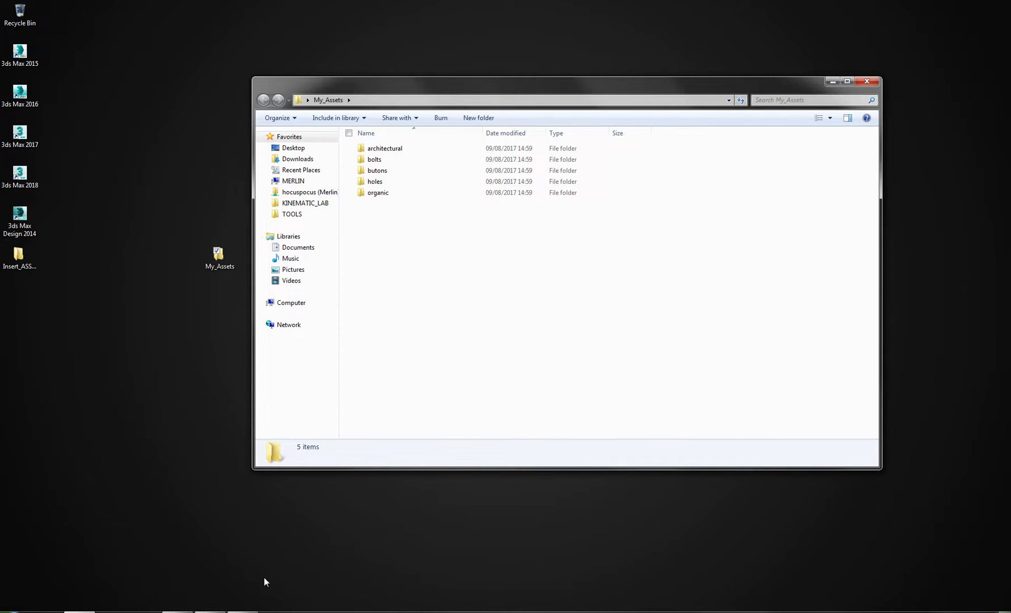
# Step: Return to 3ds Max, refresh the Mesh insert folder list and browse the bolts and organic folders
pyautogui.click(210, 610)
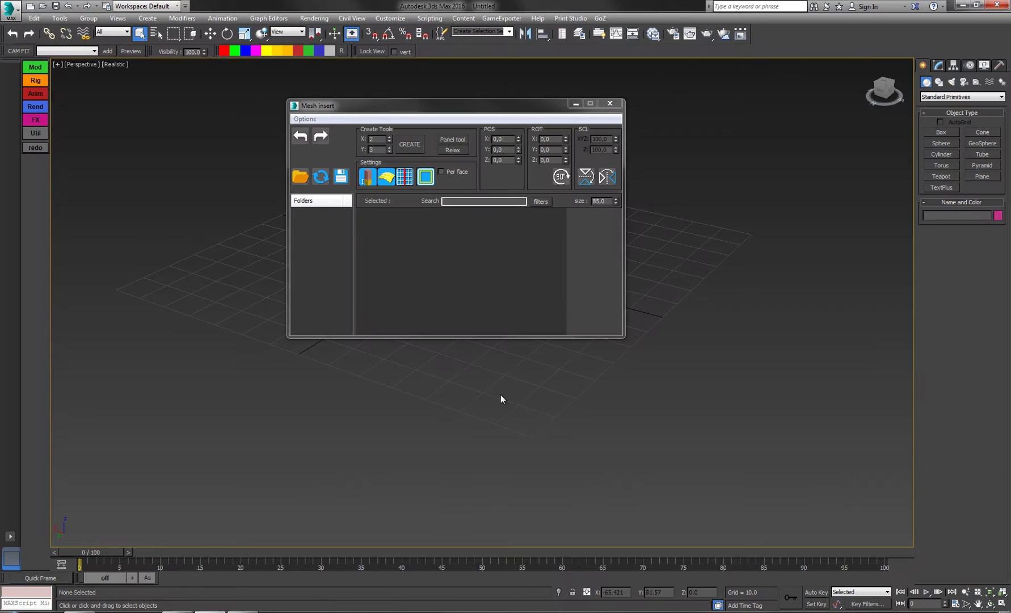
pyautogui.click(322, 179)
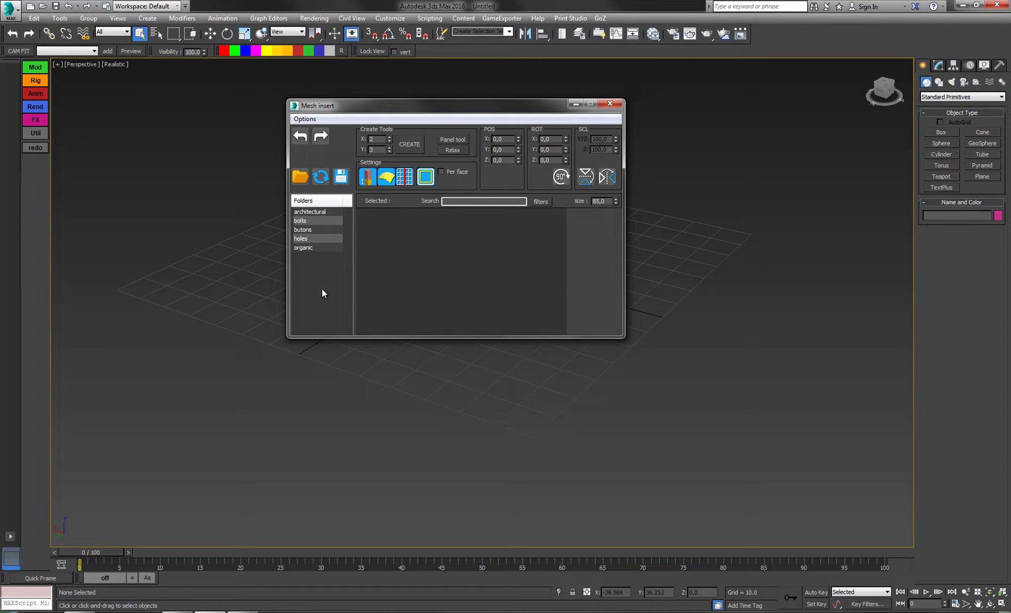
pyautogui.click(311, 222)
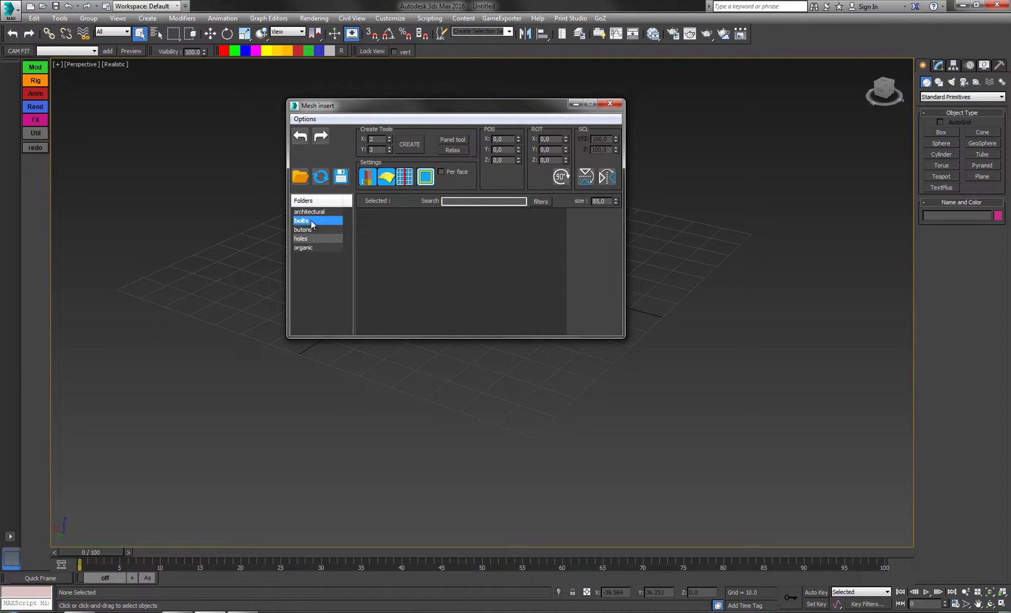
pyautogui.click(315, 248)
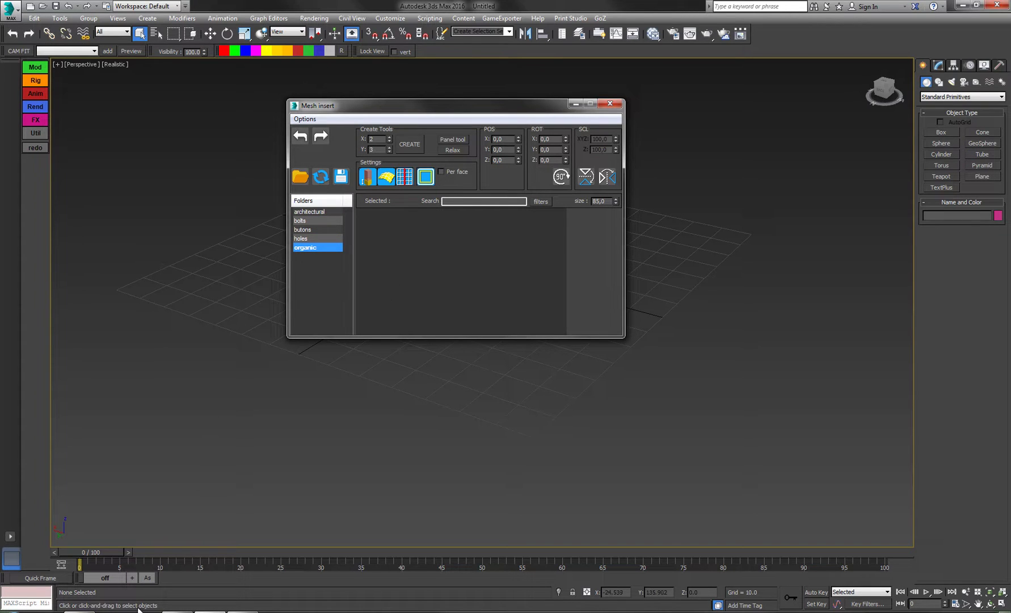
# Step: Bring up the My_Assets folder window, make it narrower and create a subfolder named test
pyautogui.click(300, 177)
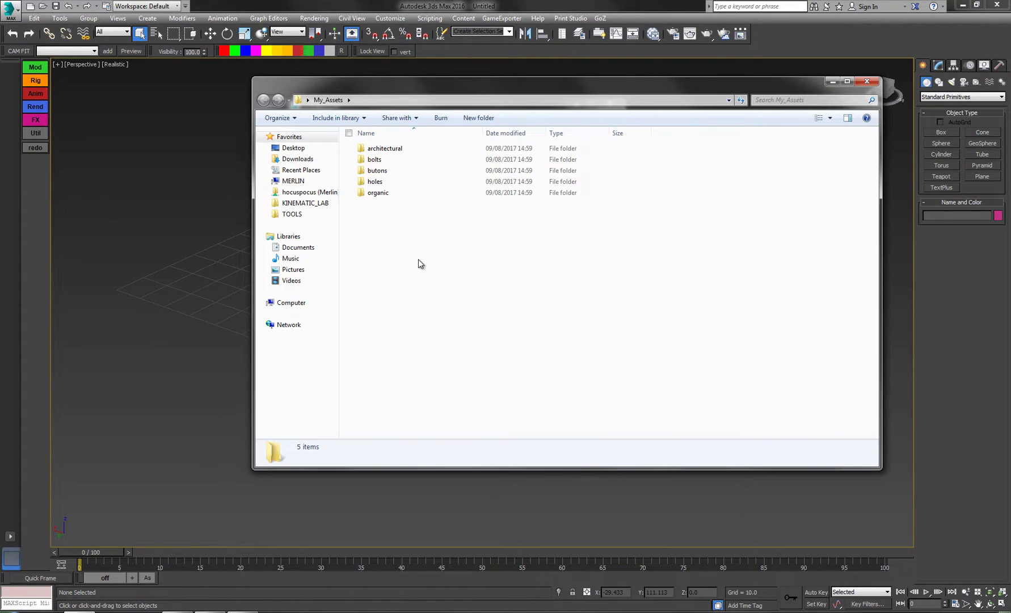
pyautogui.moveTo(399, 92)
pyautogui.mouseDown()
pyautogui.moveTo(403, 103)
pyautogui.moveTo(391, 101)
pyautogui.mouseUp()
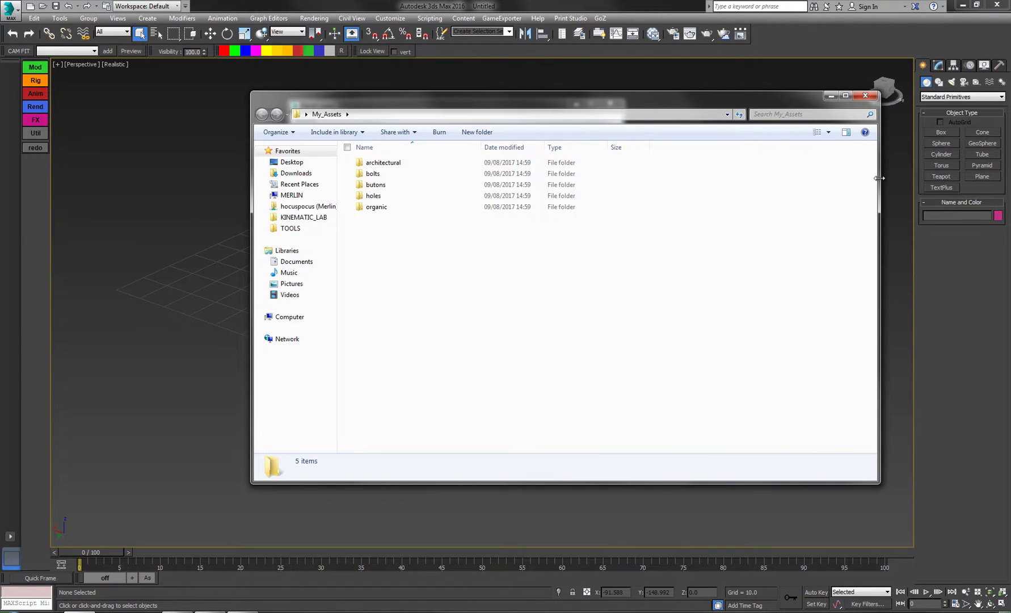
pyautogui.moveTo(883, 180); pyautogui.dragTo(544, 206)
pyautogui.click(476, 132)
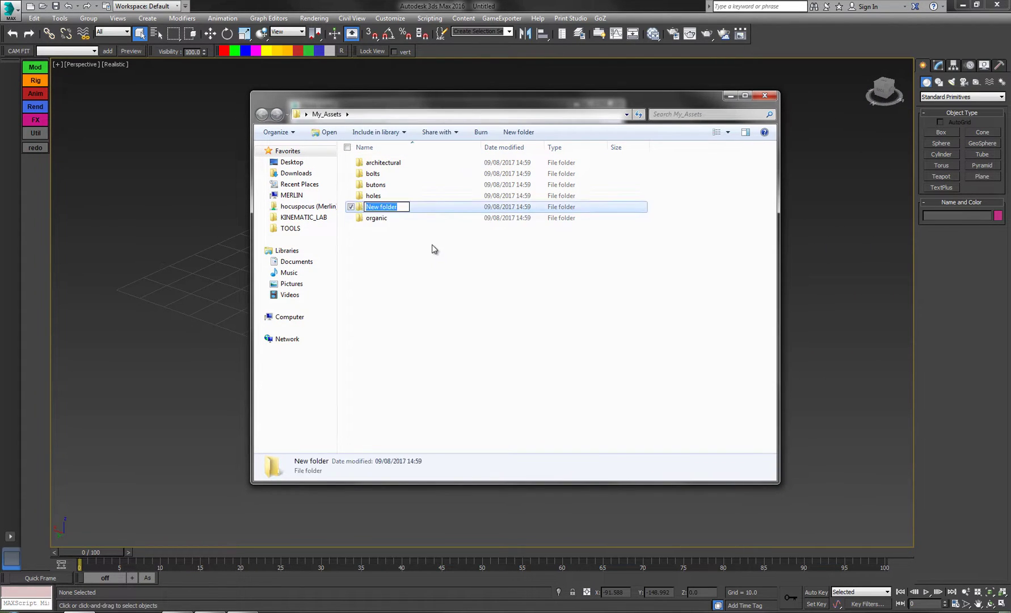
pyautogui.write('test')
pyautogui.click(436, 280)
# Step: Refresh the Mesh insert folder list to load the new test folder
pyautogui.click(442, 6)
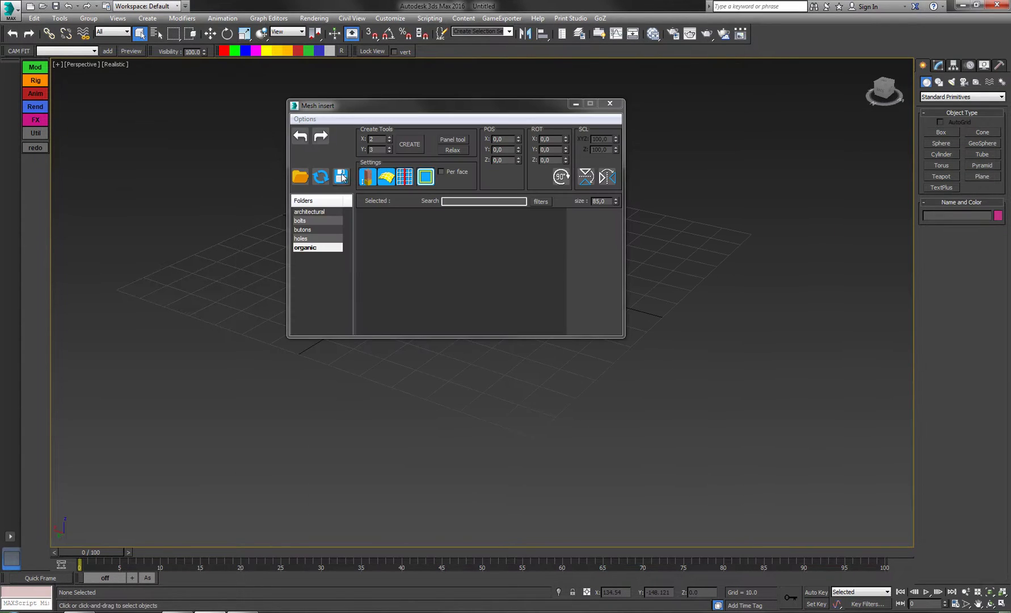
pyautogui.click(322, 179)
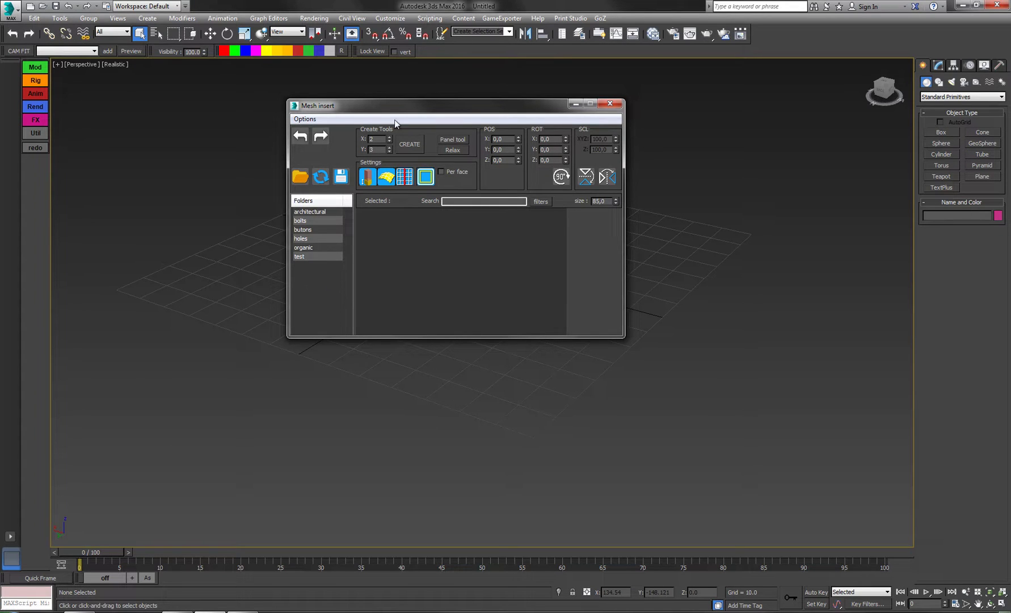
pyautogui.moveTo(387, 110); pyautogui.dragTo(404, 104)
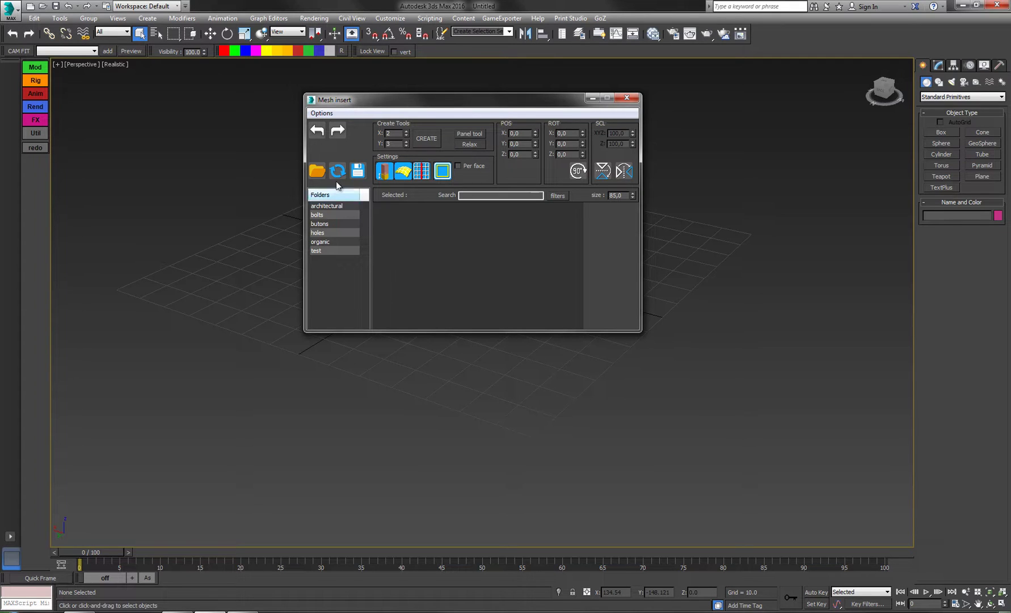
pyautogui.moveTo(388, 104); pyautogui.dragTo(341, 95)
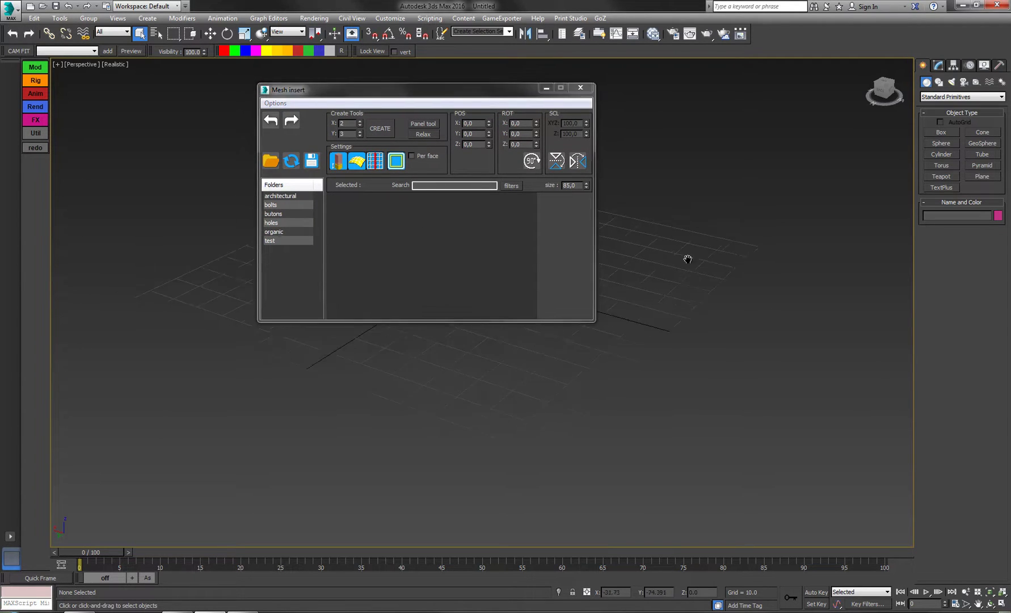
# Step: Move the Mesh insert window clear of the grid and create a base plane with X 2 and Y 3
pyautogui.moveTo(689, 259)
pyautogui.keyDown('alt'); pyautogui.mouseDown(button='middle')
pyautogui.moveTo(666, 289)
pyautogui.moveTo(666, 259)
pyautogui.moveTo(669, 267)
pyautogui.mouseUp(button='middle'); pyautogui.keyUp('alt')
pyautogui.moveTo(454, 95); pyautogui.dragTo(288, 95)
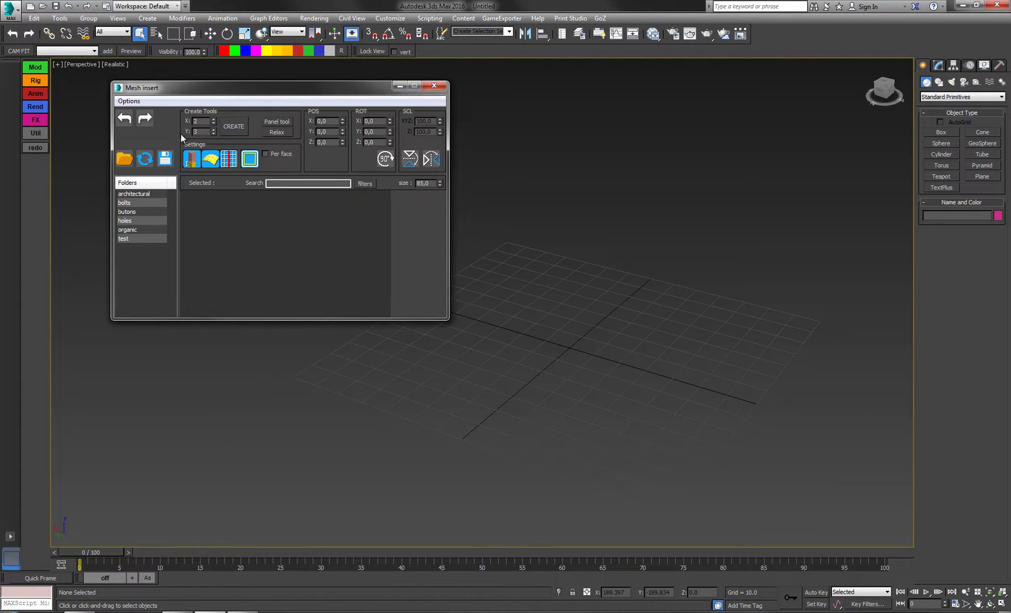
pyautogui.click(233, 126)
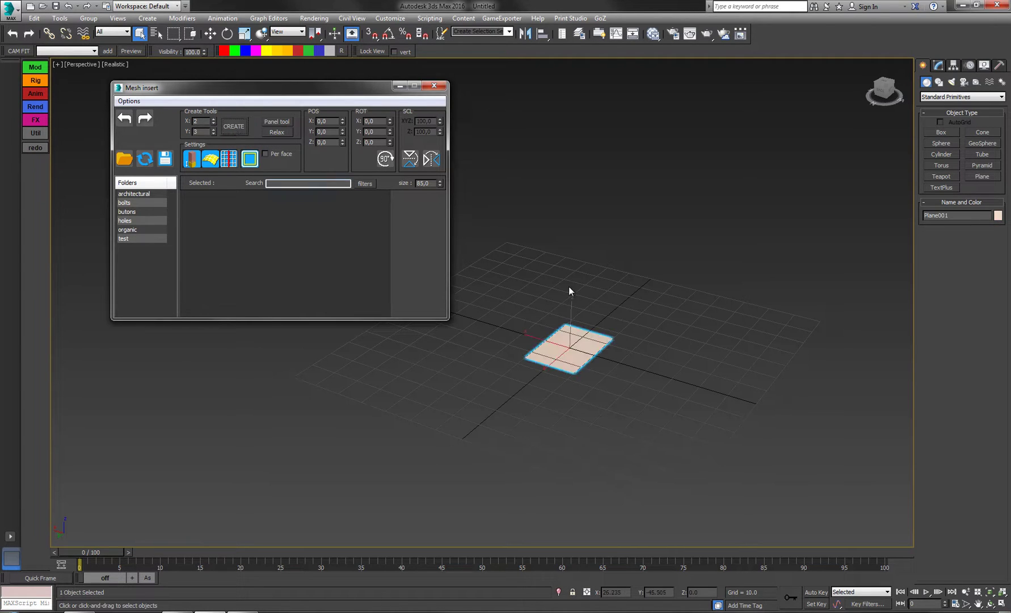
pyautogui.moveTo(569, 286); pyautogui.dragTo(576, 336, button='middle')
# Step: Show edged faces with the grid hidden in the perspective viewport and delete the base plane
pyautogui.press('F4')
pyautogui.press('g')
pyautogui.scroll(3, 566, 309)
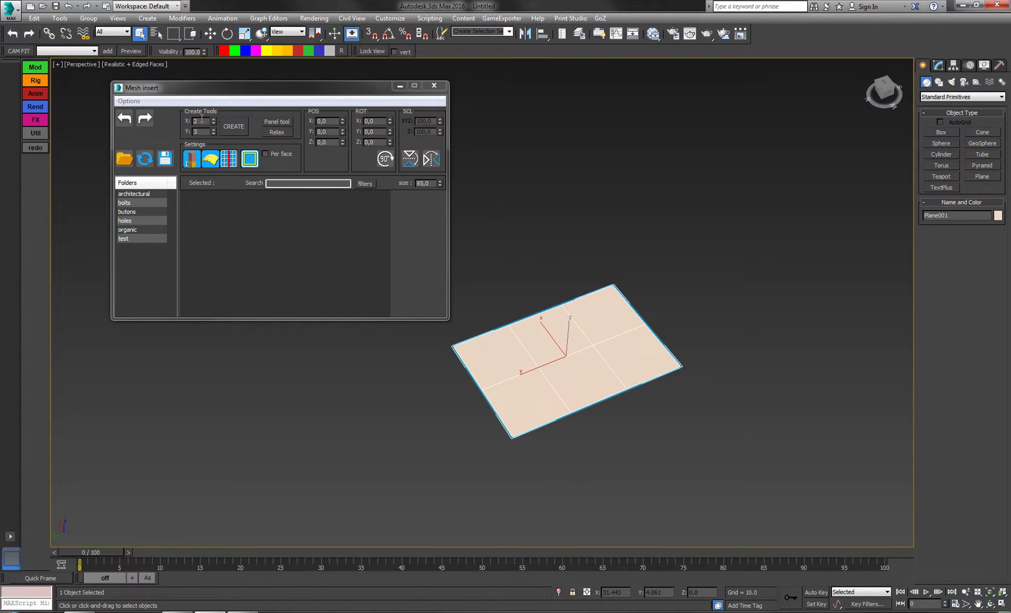
pyautogui.press('Delete')
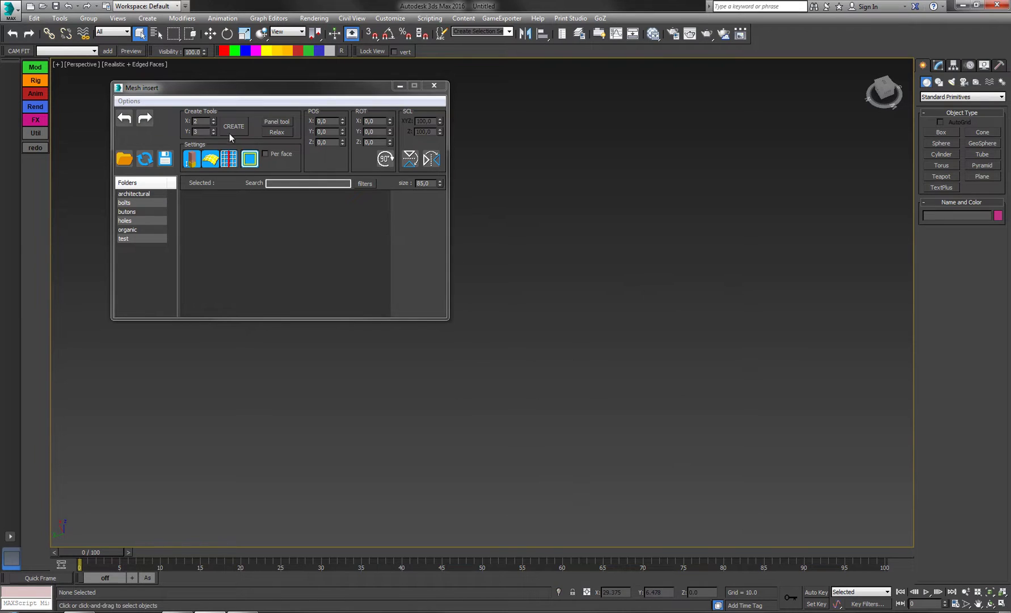
# Step: Create a base plane for a new asset with X 4 and Y 4 divisions
pyautogui.click(200, 122)
pyautogui.click(213, 129)
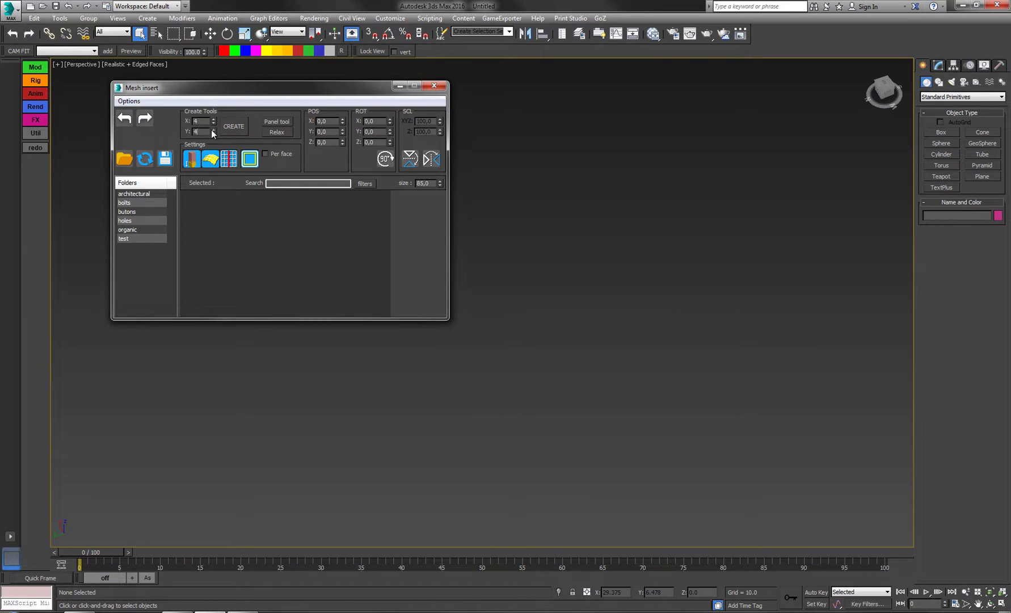
pyautogui.click(232, 127)
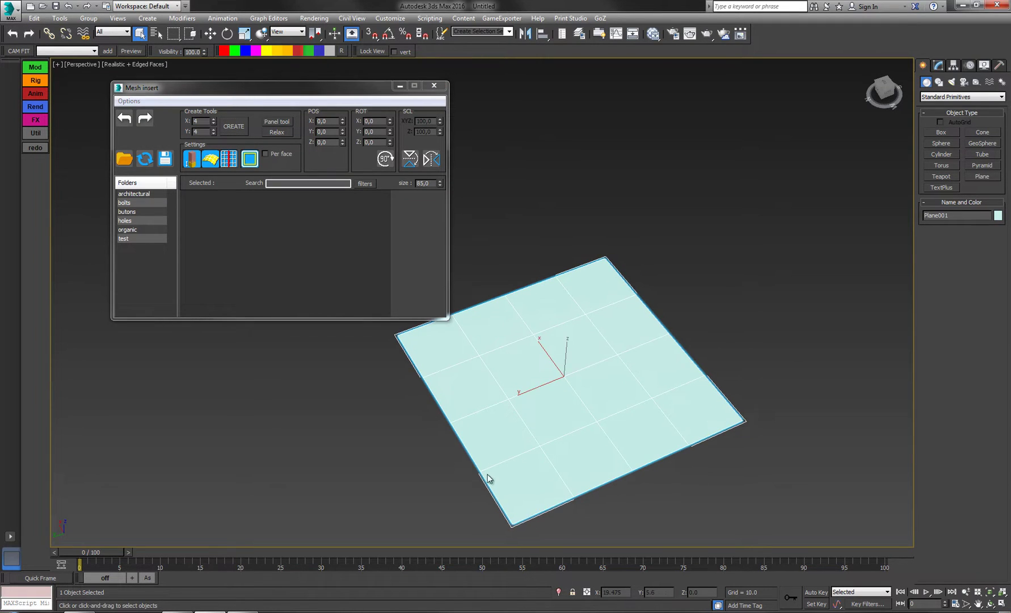
pyautogui.keyDown('alt'); pyautogui.moveTo(640, 406); pyautogui.dragTo(576, 384, button='middle'); pyautogui.keyUp('alt')
# Step: Extrude the four centre polygons of the plane by 10.0 and leave polygon editing
pyautogui.click(938, 65)
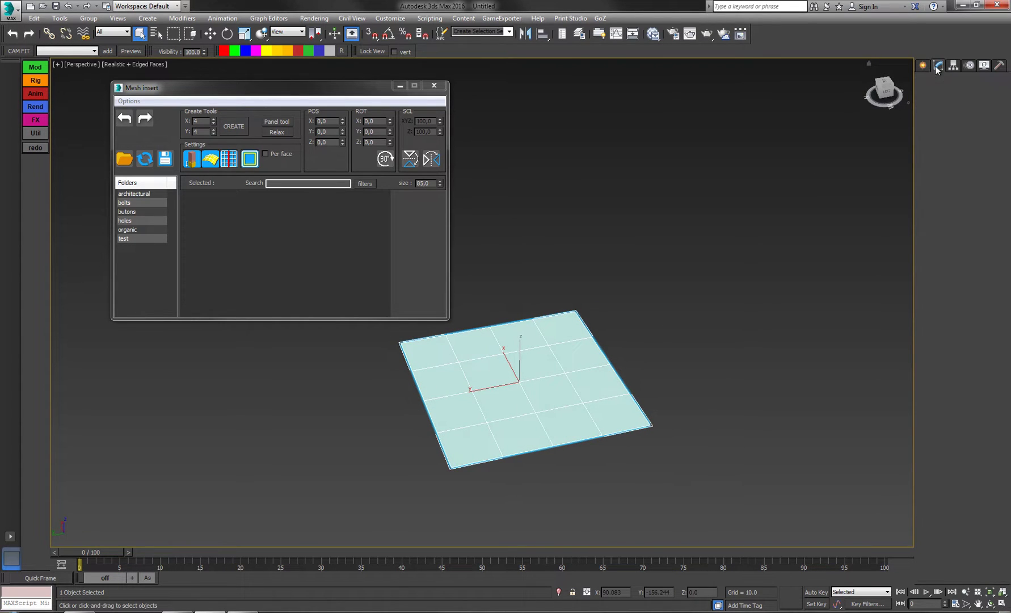
pyautogui.click(972, 213)
pyautogui.moveTo(565, 321); pyautogui.dragTo(463, 405)
pyautogui.keyDown('ctrl'); pyautogui.click(552, 398); pyautogui.keyUp('ctrl')
pyautogui.keyDown('alt'); pyautogui.moveTo(646, 392); pyautogui.dragTo(658, 368, button='middle'); pyautogui.keyUp('alt')
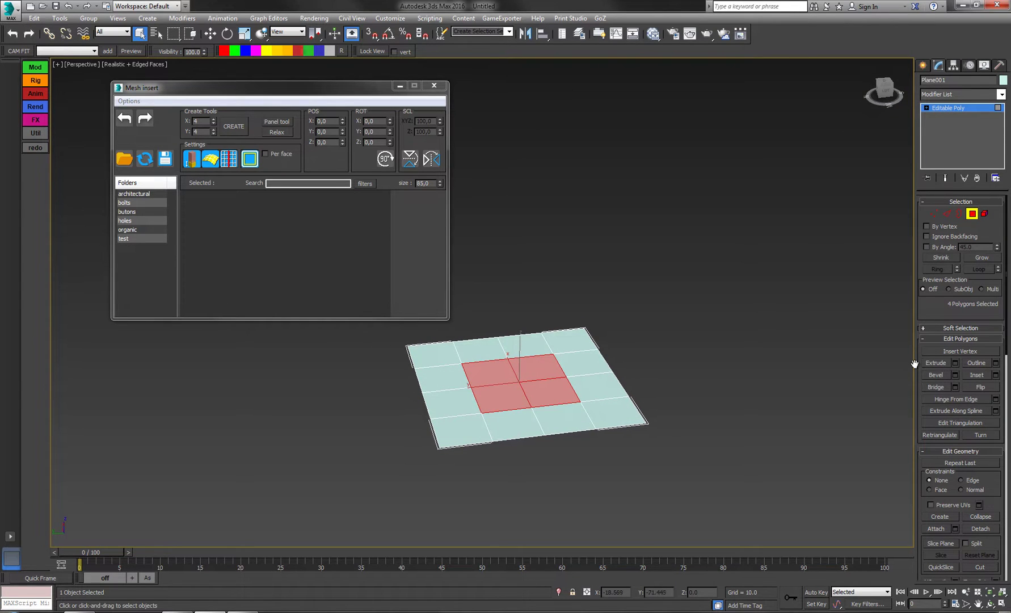
pyautogui.click(955, 363)
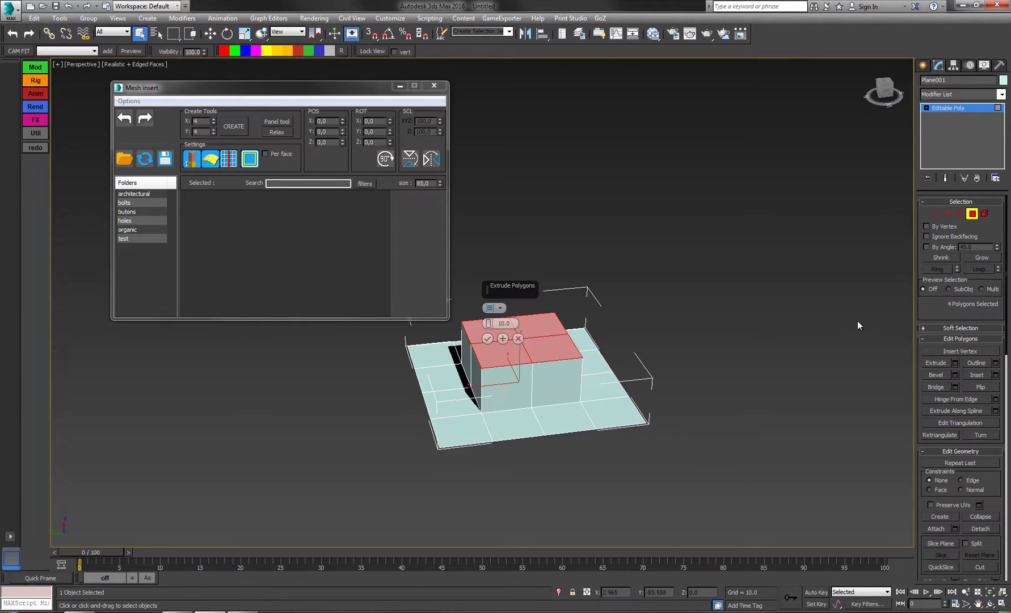
pyautogui.click(488, 341)
pyautogui.moveTo(696, 339); pyautogui.dragTo(363, 221, button='middle')
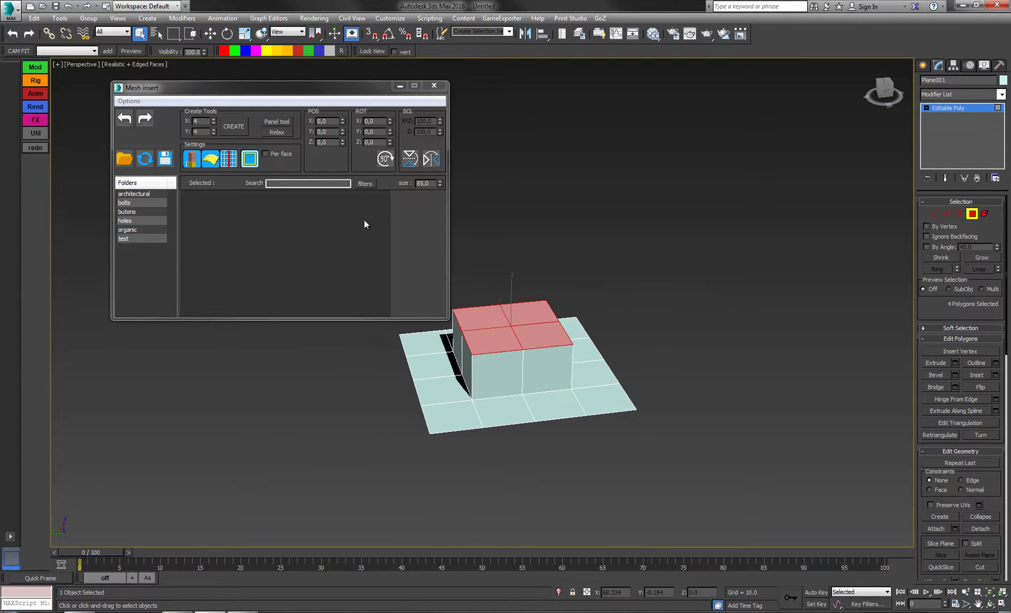
pyautogui.click(973, 214)
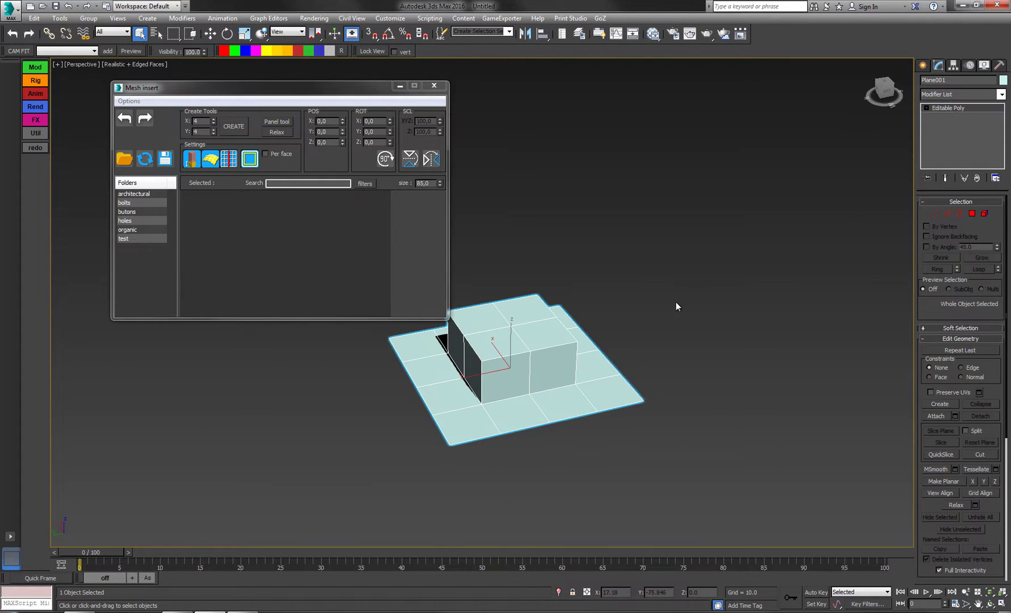
# Step: Rename the extruded plane as Square_extrude
pyautogui.click(948, 82)
pyautogui.write('S')
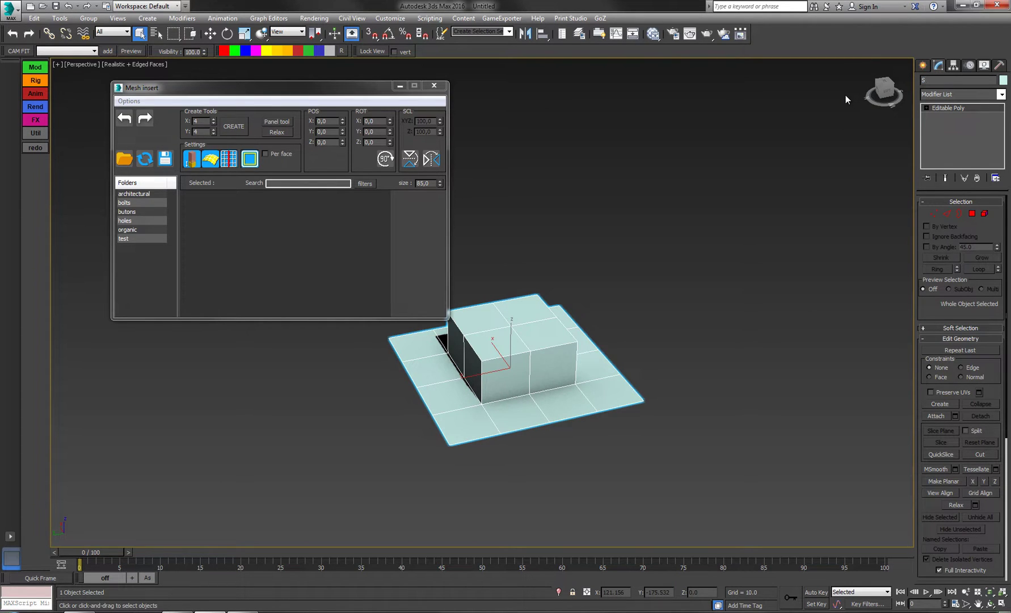
pyautogui.write('quare_extrude')
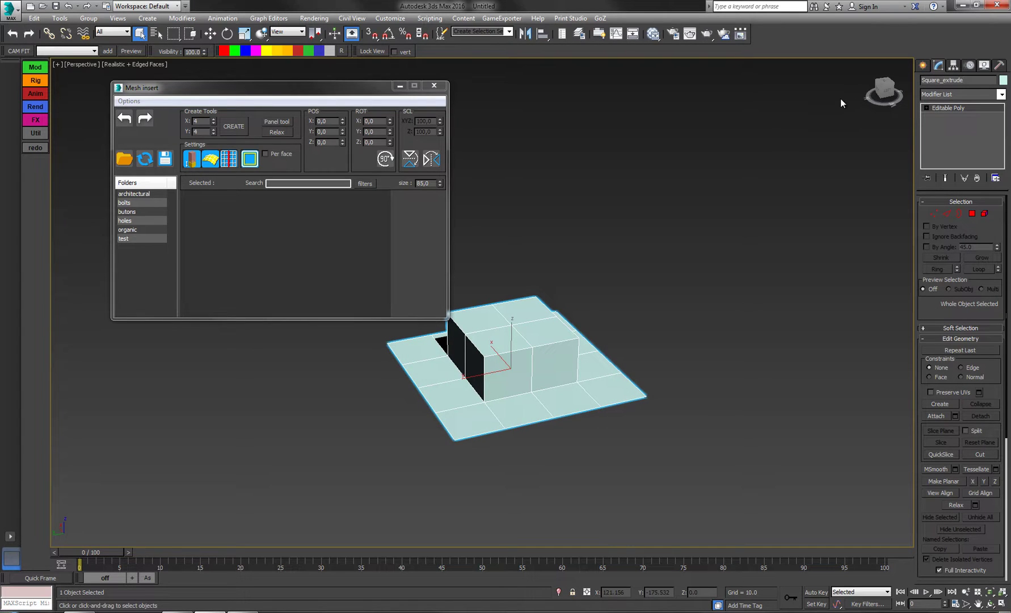
pyautogui.moveTo(605, 242); pyautogui.dragTo(658, 288, button='middle')
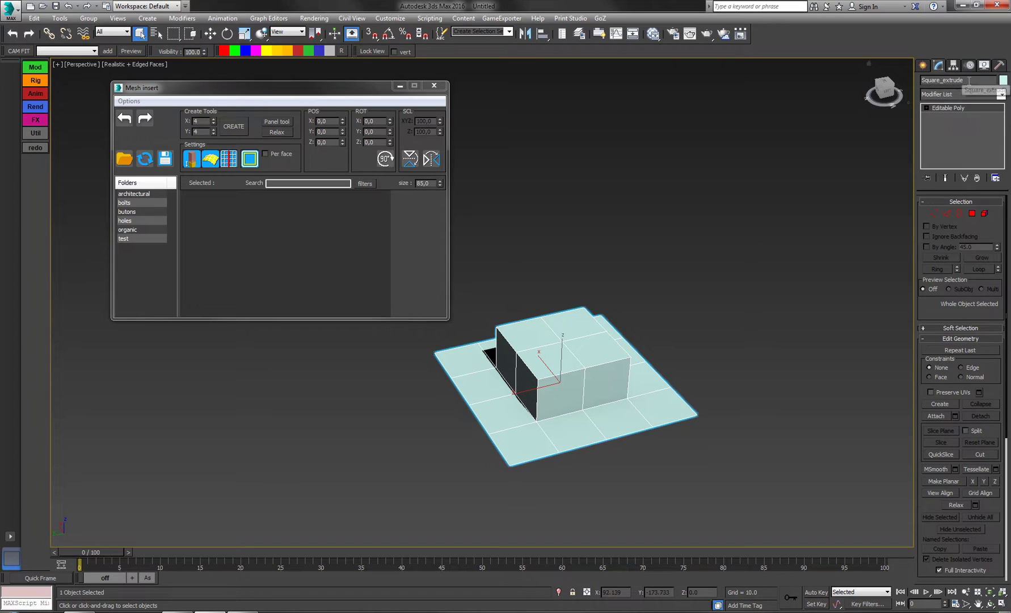
pyautogui.click(609, 321)
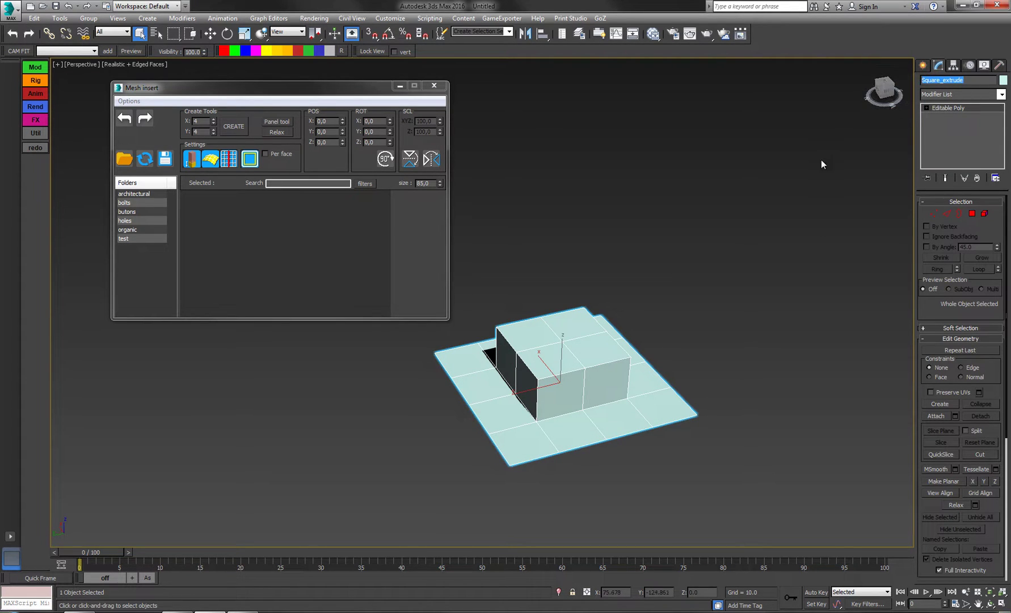
pyautogui.moveTo(677, 270)
pyautogui.mouseDown(button='middle')
pyautogui.moveTo(687, 274)
pyautogui.moveTo(679, 273)
pyautogui.mouseUp(button='middle')
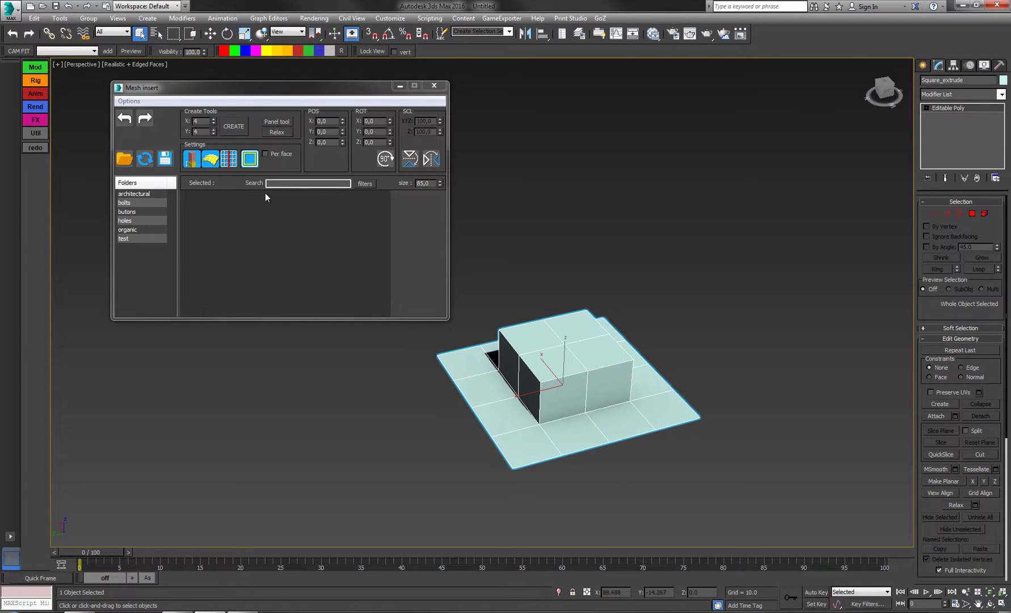
pyautogui.keyDown('alt'); pyautogui.moveTo(648, 370); pyautogui.dragTo(605, 369, button='middle'); pyautogui.keyUp('alt')
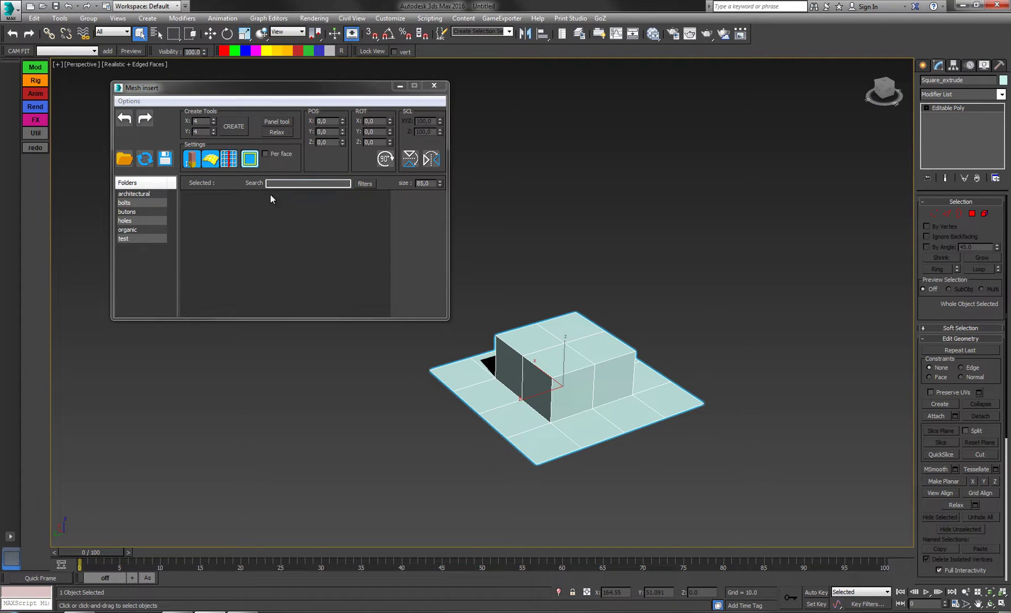
pyautogui.keyDown('alt'); pyautogui.moveTo(535, 300); pyautogui.dragTo(571, 325, button='middle'); pyautogui.keyUp('alt')
pyautogui.click(616, 295)
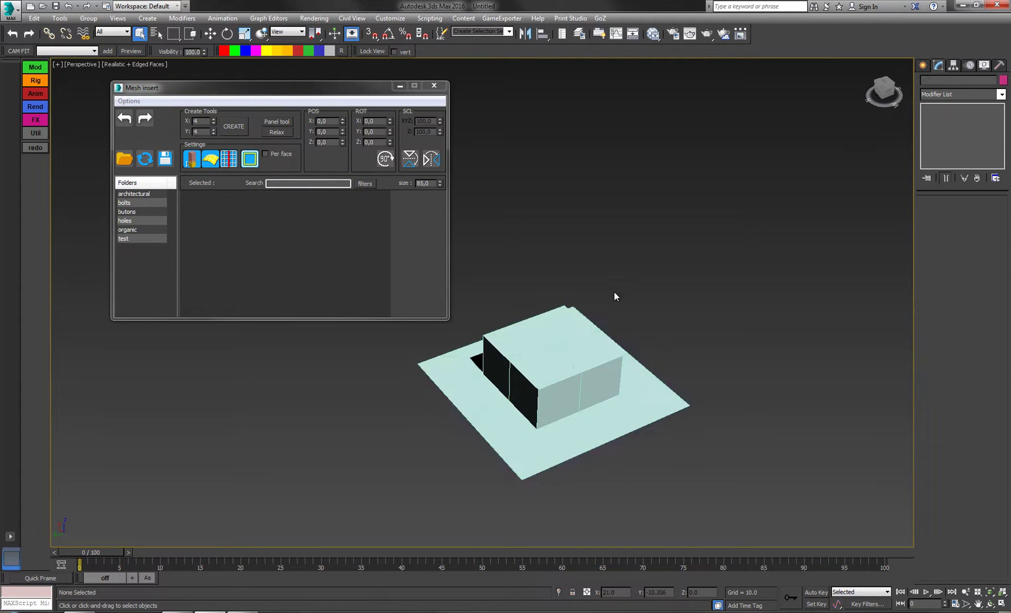
pyautogui.click(566, 364)
pyautogui.keyDown('alt'); pyautogui.moveTo(647, 348); pyautogui.dragTo(639, 345, button='middle'); pyautogui.keyUp('alt')
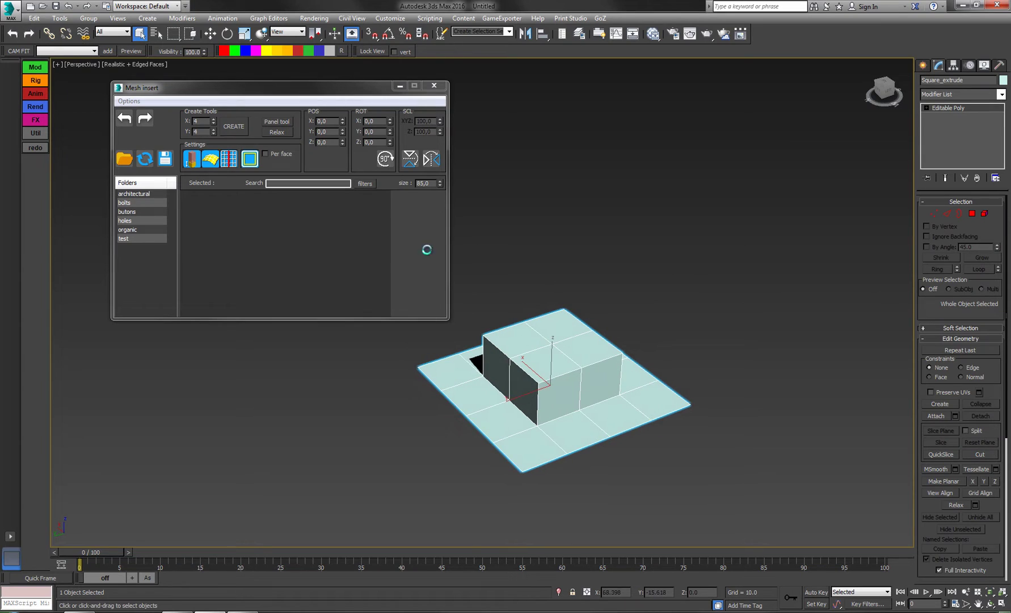
# Step: Look through the category folders in the Mesh insert list, including bolts, butons, holes, organic and test
pyautogui.click(138, 194)
pyautogui.click(136, 203)
pyautogui.click(138, 212)
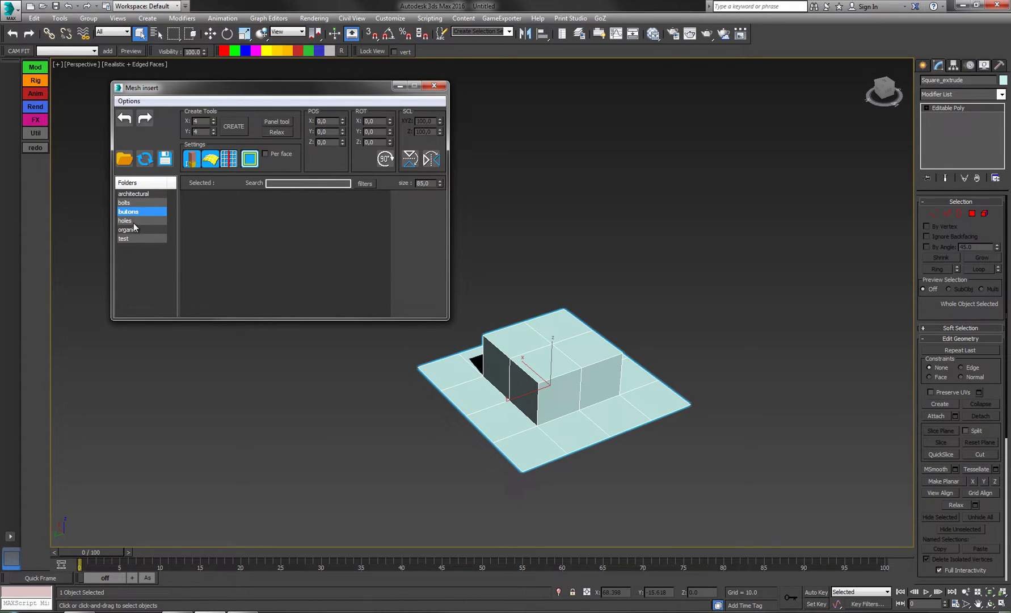
pyautogui.click(134, 230)
pyautogui.click(134, 239)
pyautogui.click(134, 221)
pyautogui.click(132, 211)
# Step: Save Square_extrude as an asset in the architectural folder and delete the mesh from the scene
pyautogui.click(132, 194)
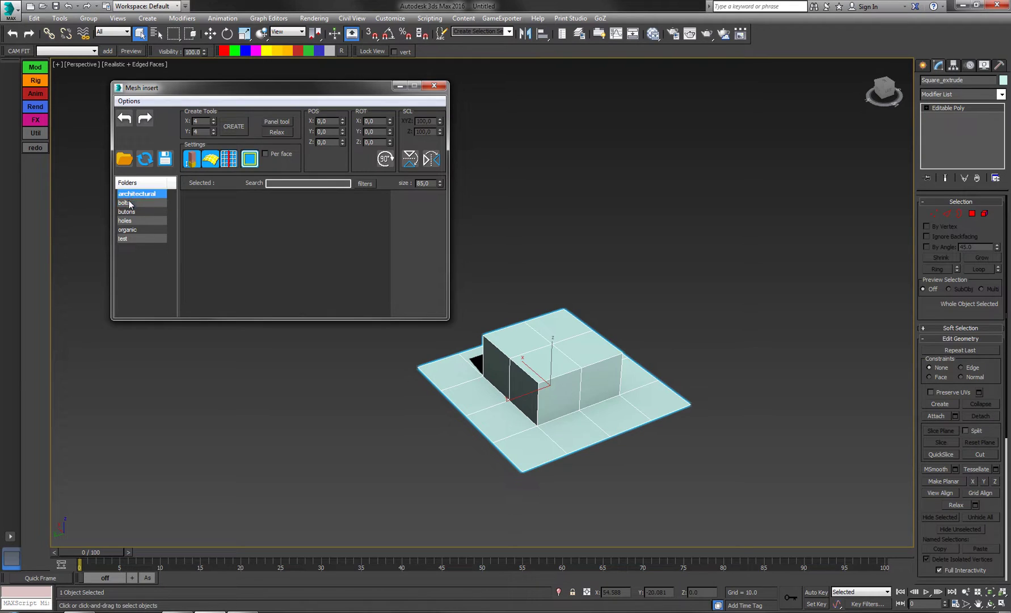
pyautogui.click(165, 161)
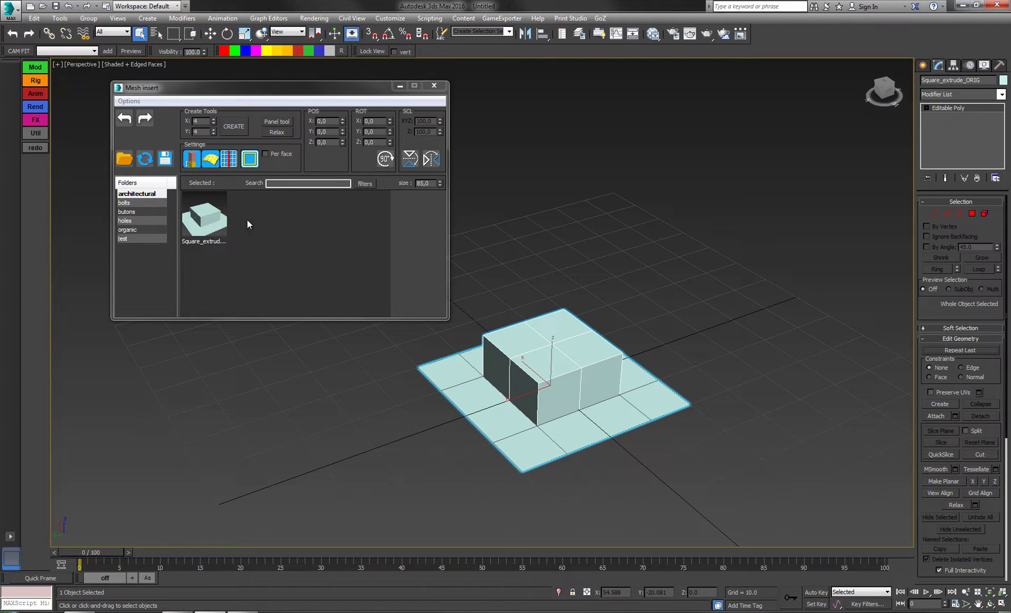
pyautogui.keyDown('alt'); pyautogui.moveTo(533, 318); pyautogui.dragTo(576, 307, button='middle'); pyautogui.keyUp('alt')
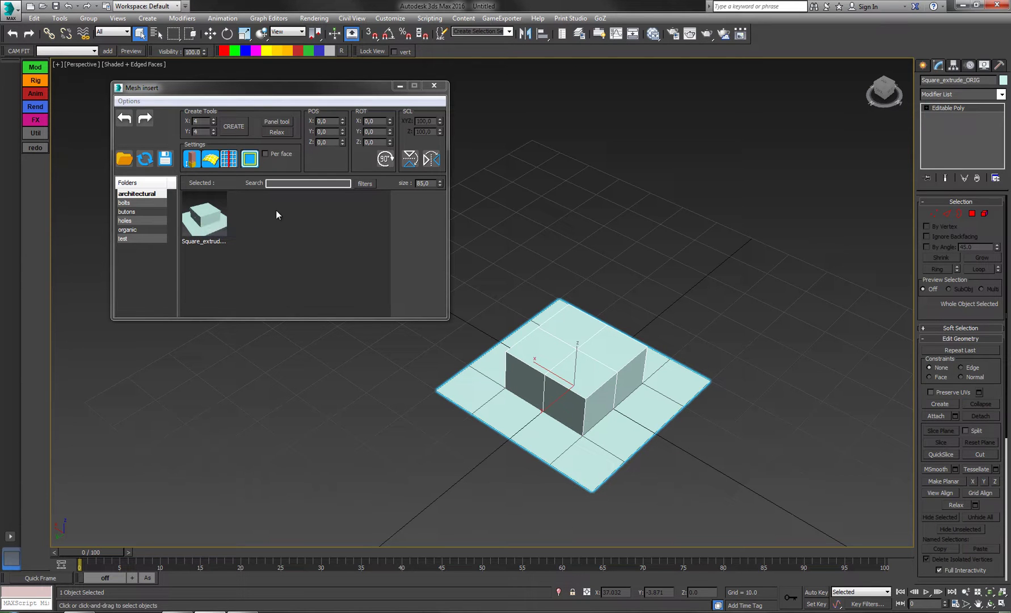
pyautogui.moveTo(553, 317); pyautogui.dragTo(541, 286, button='middle')
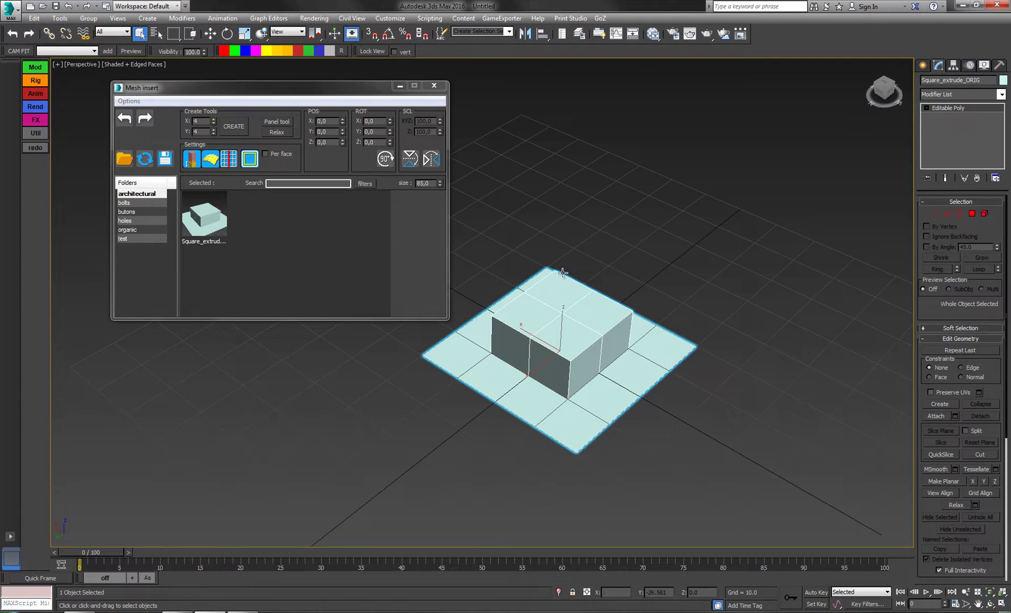
pyautogui.moveTo(559, 273); pyautogui.dragTo(546, 232, button='middle')
pyautogui.press('Delete')
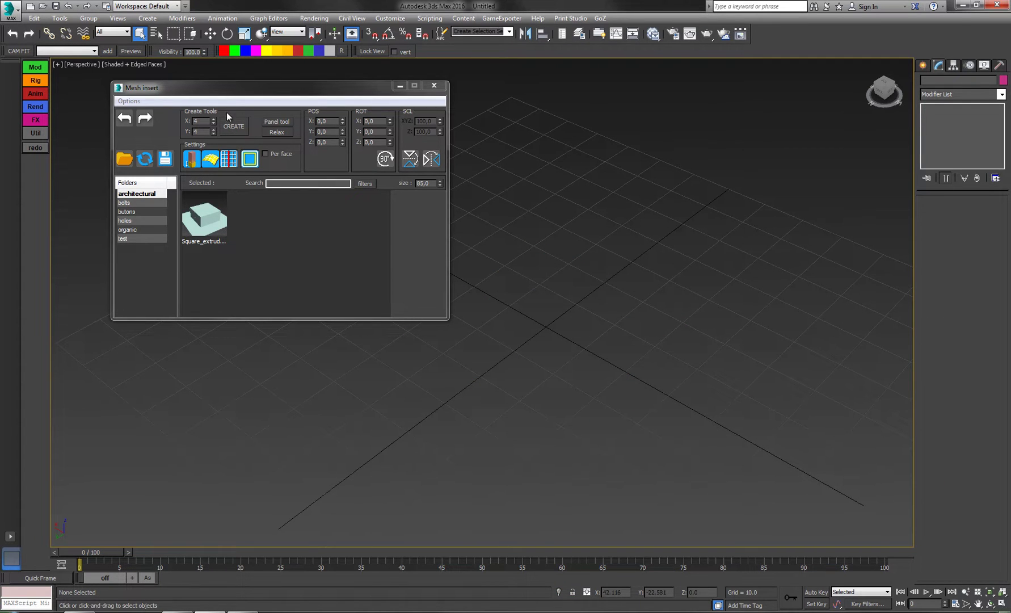
# Step: Create a box at the grid centre about 23 long, 20 wide and 42 high
pyautogui.click(924, 64)
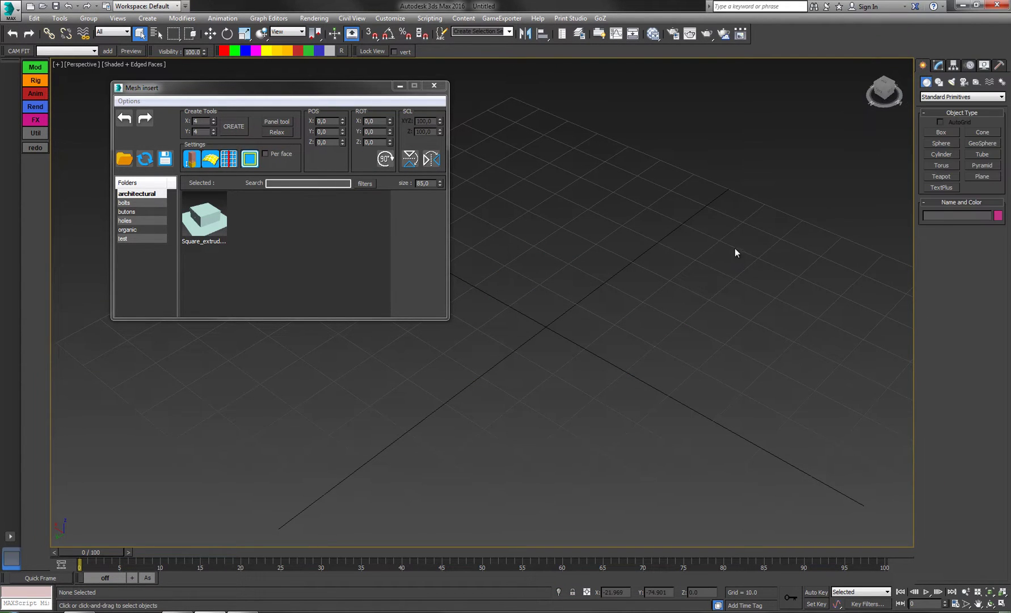
pyautogui.scroll(-3, 733, 248)
pyautogui.scroll(-2, 644, 293)
pyautogui.moveTo(666, 241); pyautogui.dragTo(642, 266, button='middle')
pyautogui.click(942, 132)
pyautogui.moveTo(553, 299); pyautogui.dragTo(549, 344)
pyautogui.click(563, 236)
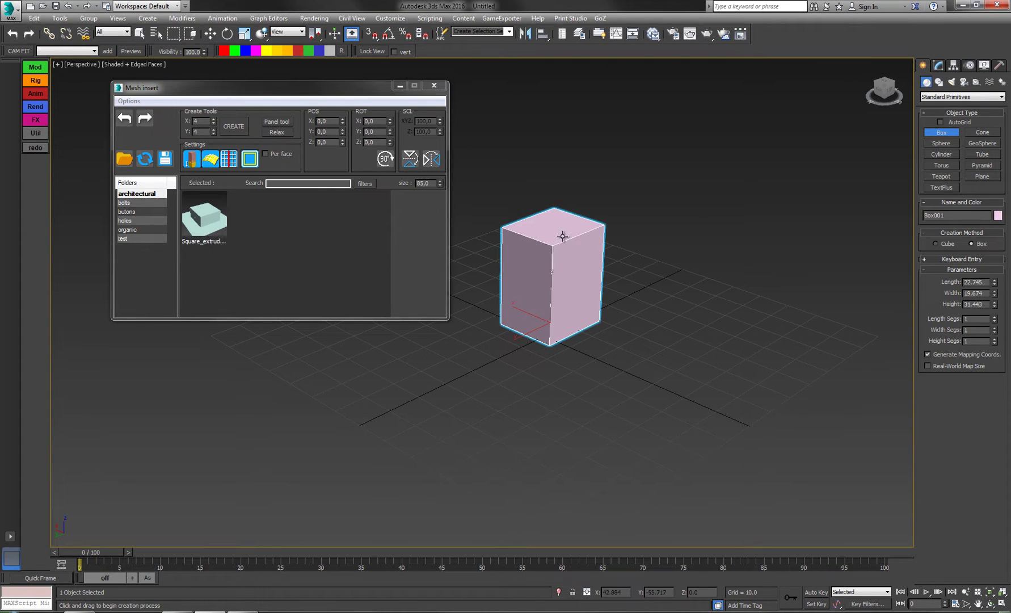
pyautogui.click(564, 216)
pyautogui.rightClick(653, 194)
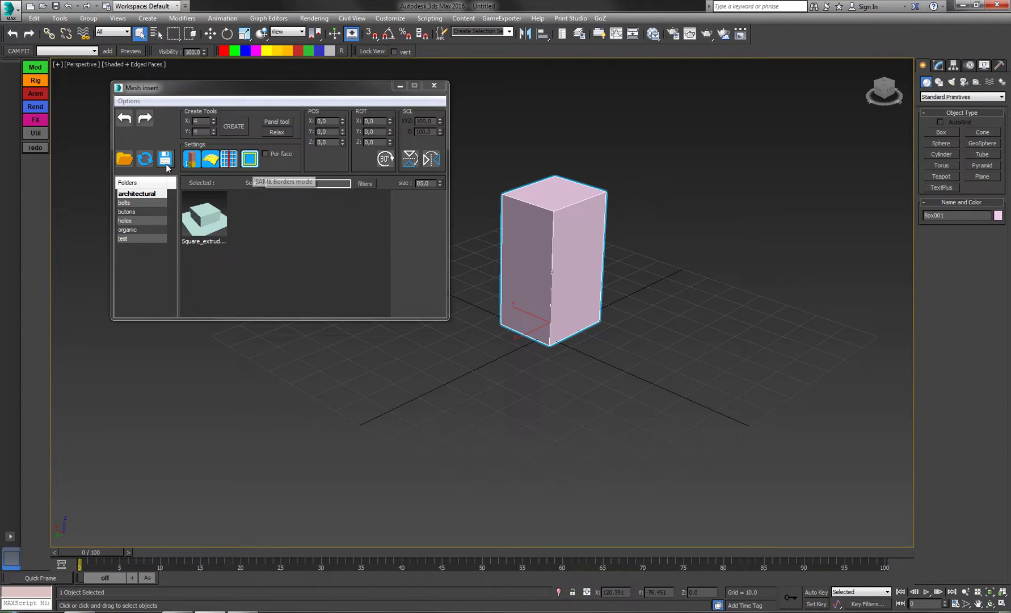
# Step: Rename the new box object as Box
pyautogui.click(939, 64)
pyautogui.doubleClick(957, 81)
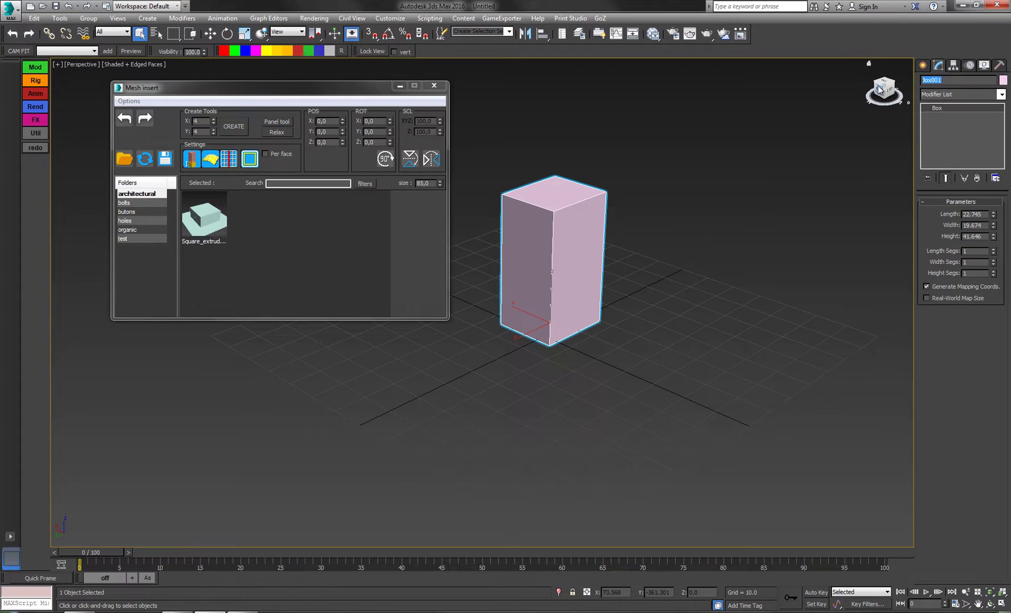
pyautogui.write('B')
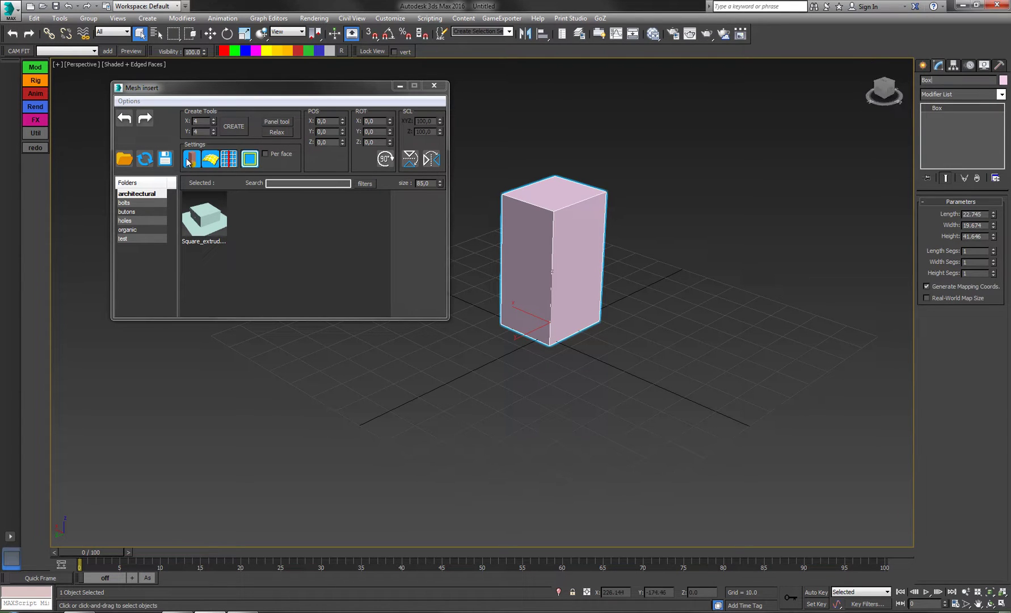
# Step: Save Box as an asset in the architectural folder and delete it from the scene
pyautogui.click(165, 161)
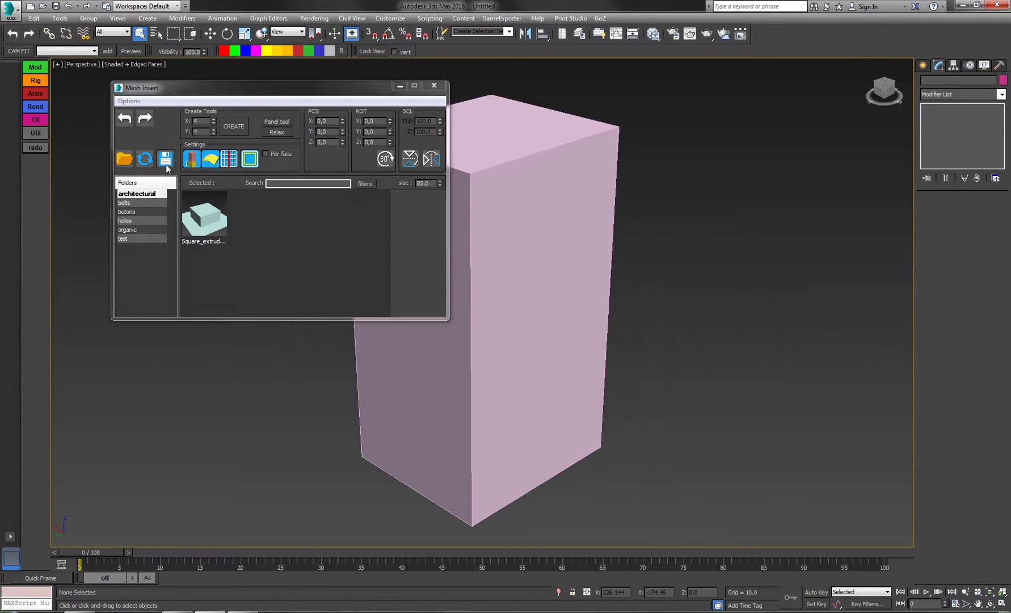
pyautogui.press('Delete')
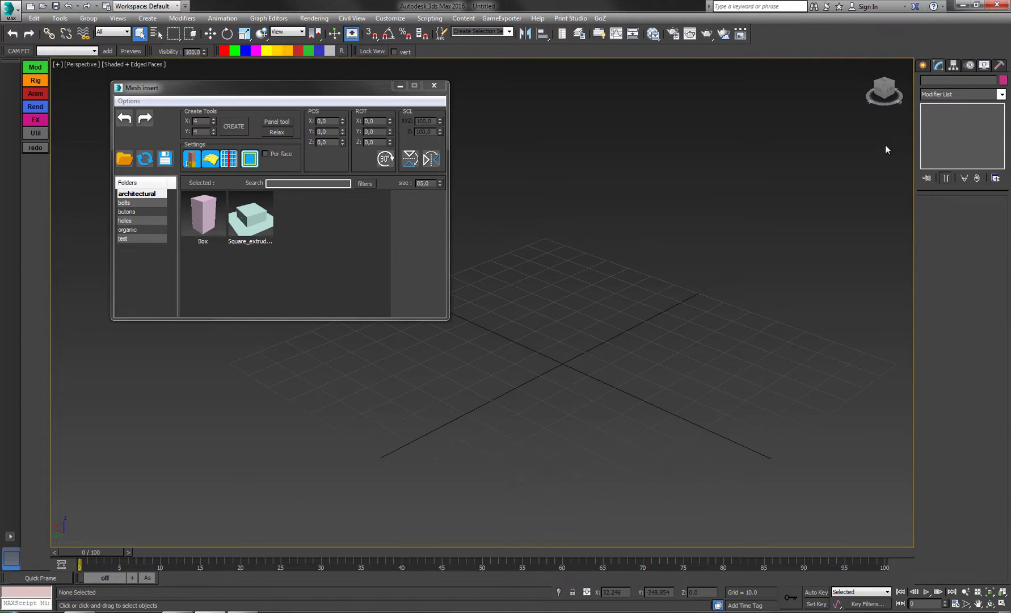
# Step: Create a cylinder at the grid centre, about 21 in radius and 24 high, with 1 height segment
pyautogui.click(923, 66)
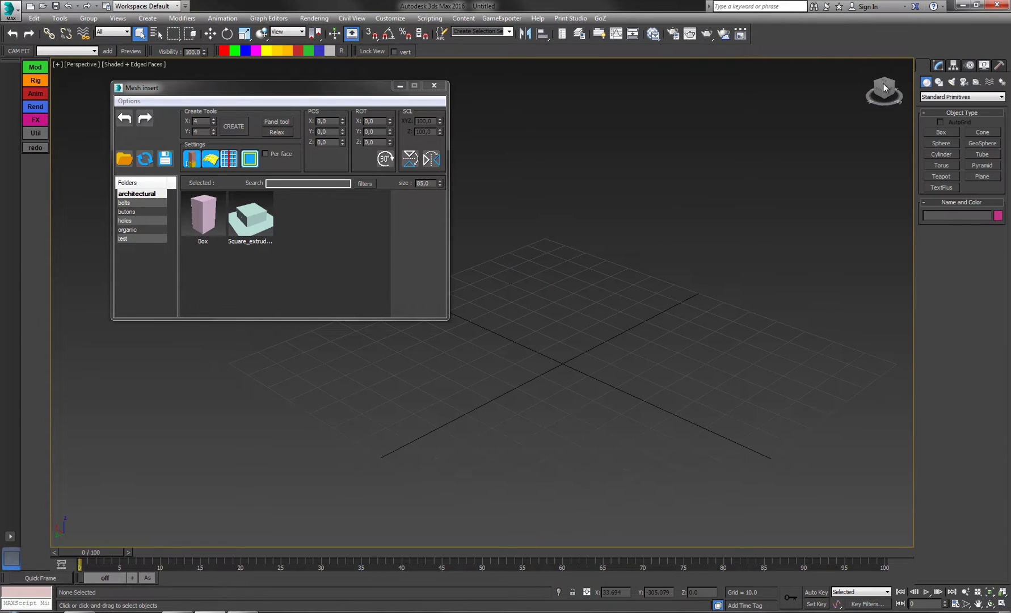
pyautogui.click(949, 154)
pyautogui.moveTo(563, 363); pyautogui.dragTo(602, 391)
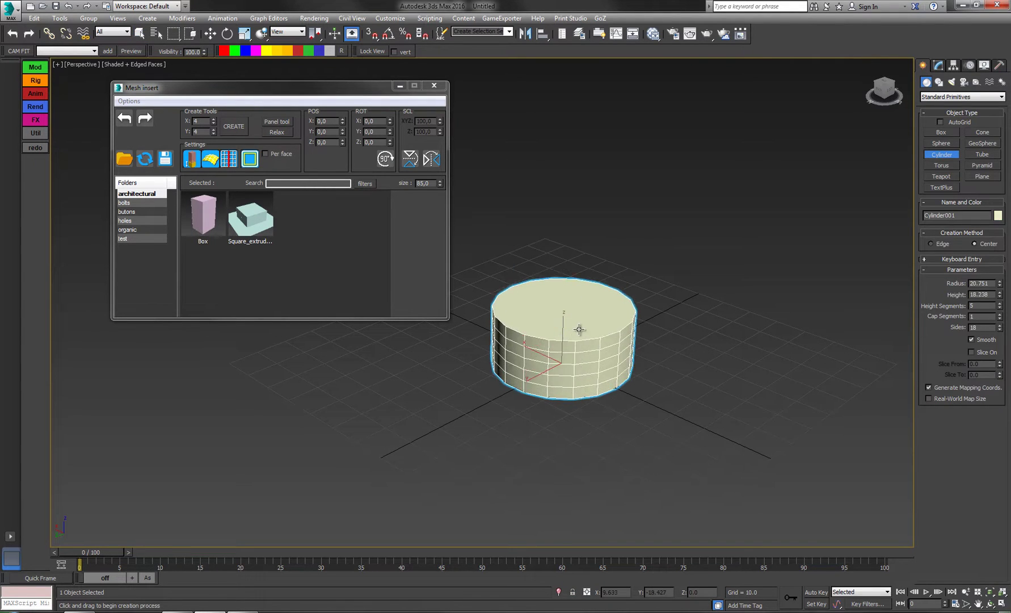
pyautogui.rightClick(1001, 307)
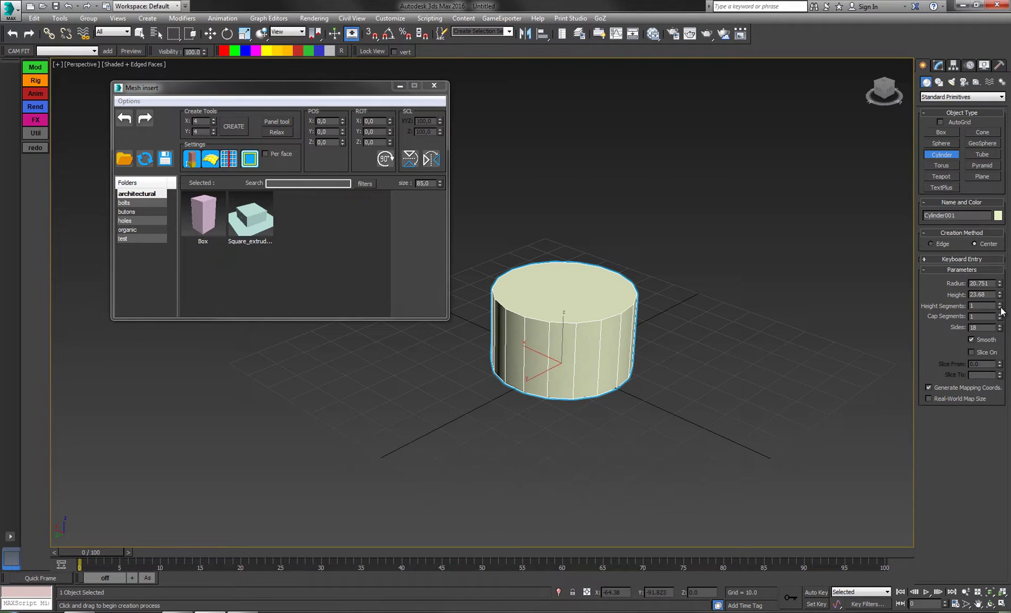
pyautogui.rightClick(579, 352)
# Step: Convert the cylinder to an Editable Poly
pyautogui.rightClick(564, 320)
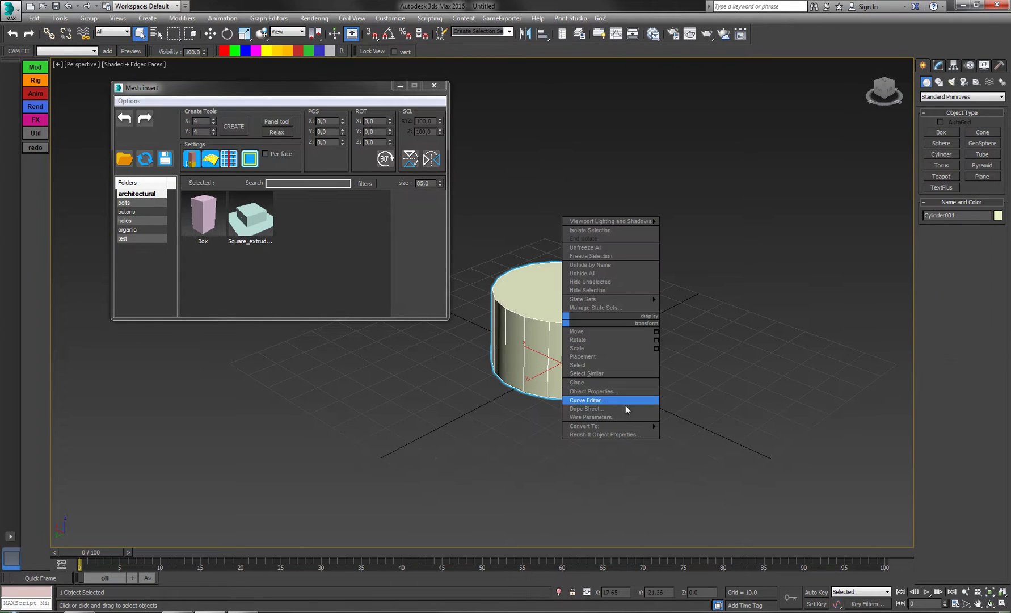
pyautogui.moveTo(622, 427)
pyautogui.click(699, 434)
# Step: Delete the bottom cap polygon of the cylinder
pyautogui.click(960, 213)
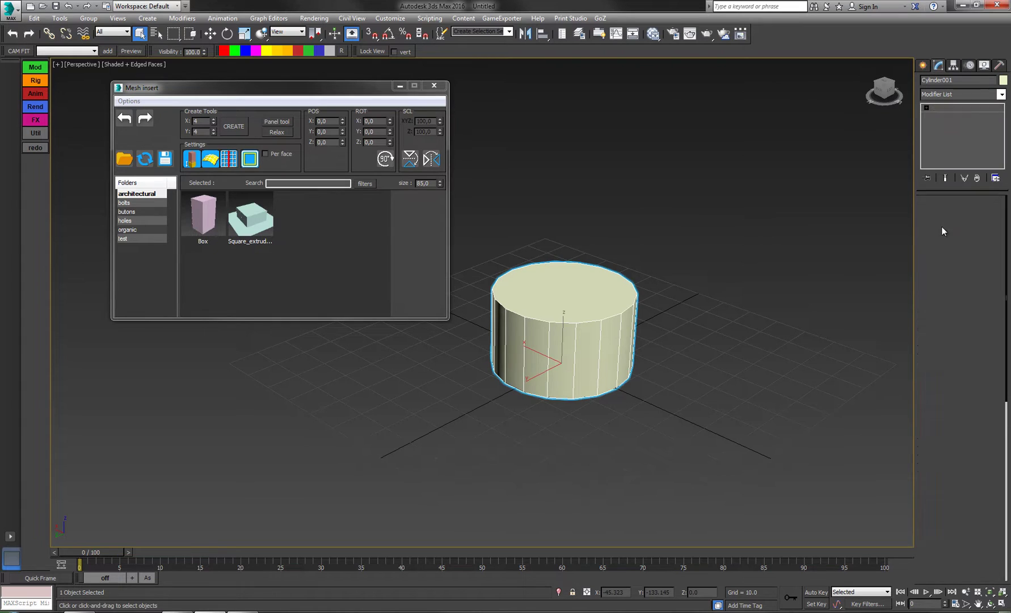
pyautogui.moveTo(679, 368); pyautogui.dragTo(595, 427)
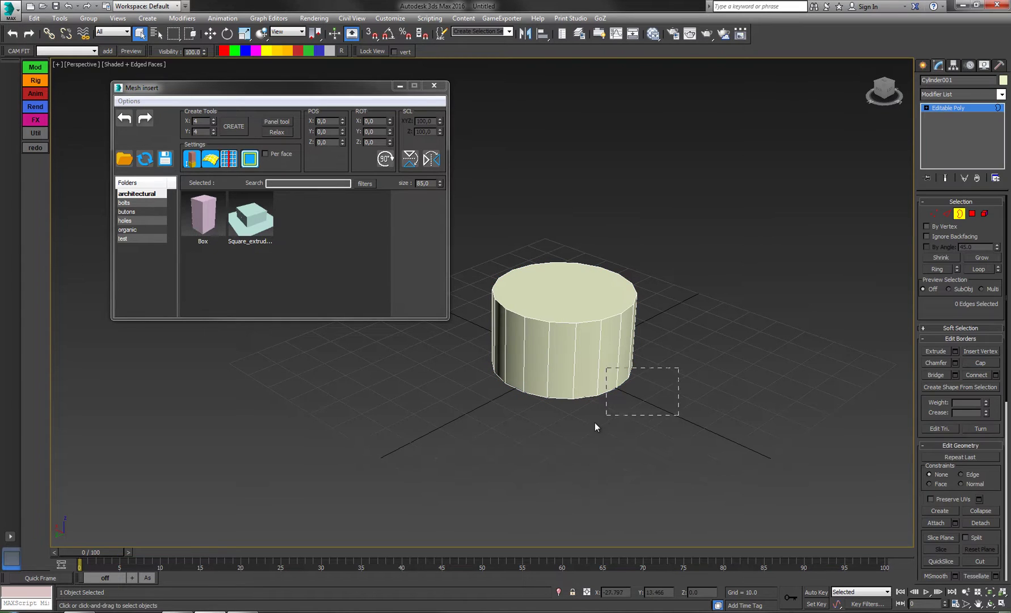
pyautogui.click(971, 214)
pyautogui.keyDown('alt'); pyautogui.moveTo(727, 311); pyautogui.dragTo(584, 369, button='middle'); pyautogui.keyUp('alt')
pyautogui.click(583, 369)
pyautogui.press('Delete')
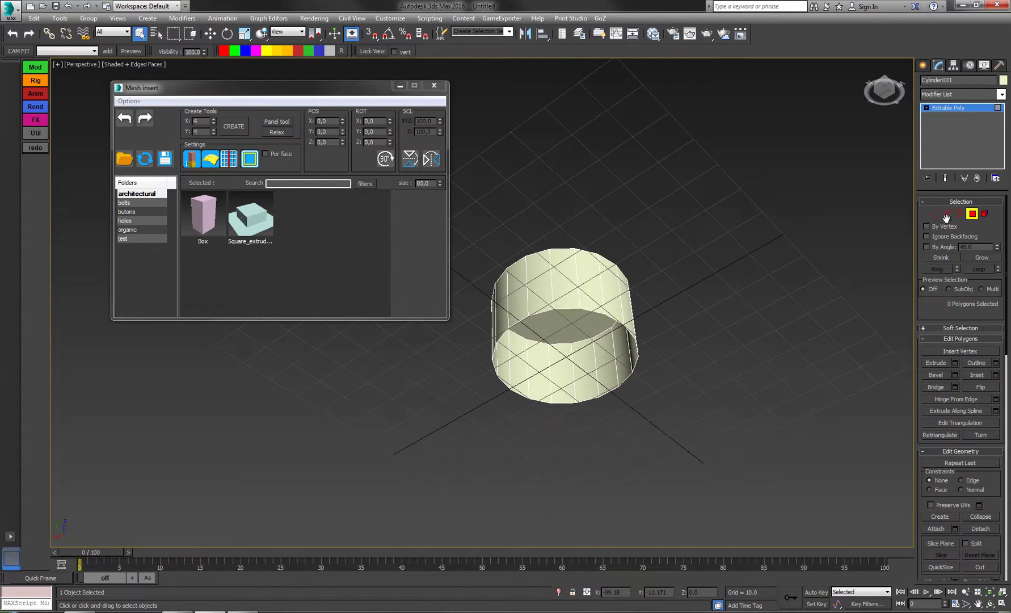
# Step: Extend the cylinder's open bottom border outward into a flat circular brim by scaling out a copy of its edges
pyautogui.press('3')
pyautogui.click(600, 306)
pyautogui.press('r')
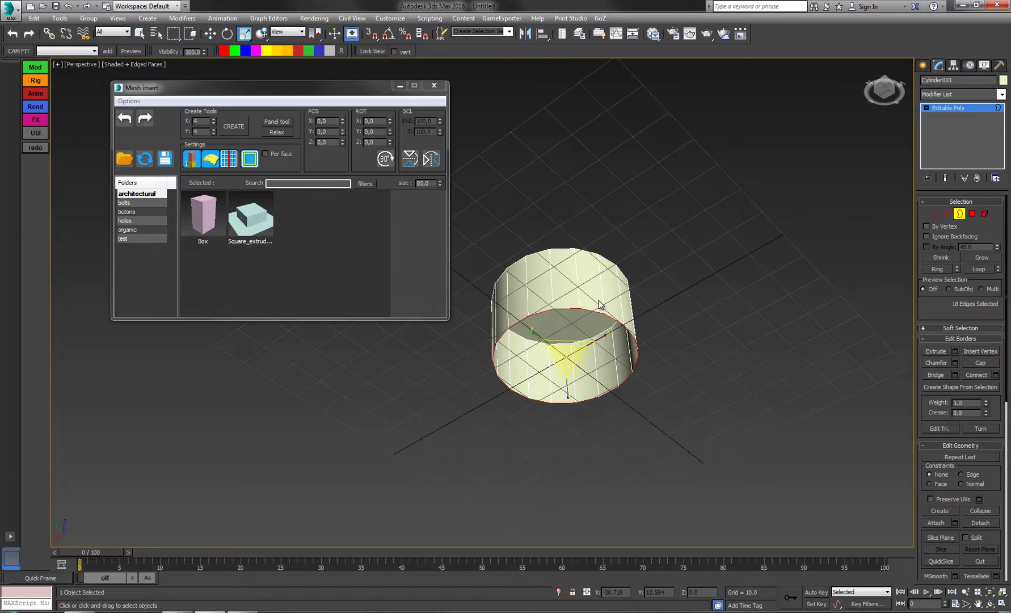
pyautogui.keyDown('alt'); pyautogui.moveTo(600, 307); pyautogui.dragTo(572, 351, button='middle'); pyautogui.keyUp('alt')
pyautogui.keyDown('shift'); pyautogui.moveTo(572, 351); pyautogui.dragTo(582, 311); pyautogui.keyUp('shift')
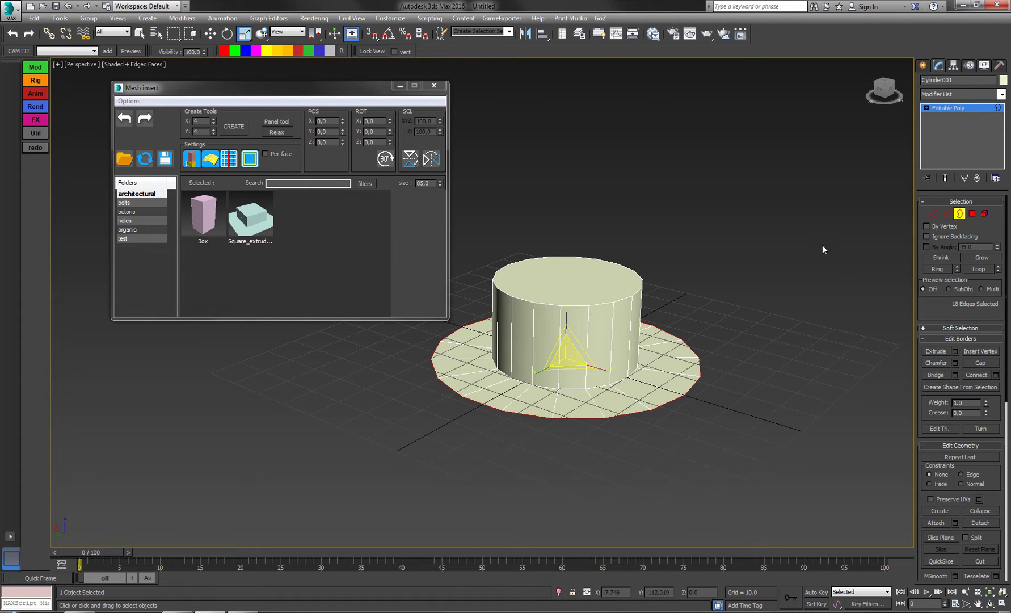
pyautogui.click(960, 214)
# Step: Rename the brimmed cylinder object as Cylinder and clear the selection
pyautogui.keyDown('alt'); pyautogui.moveTo(697, 221); pyautogui.dragTo(710, 250, button='middle'); pyautogui.keyUp('alt')
pyautogui.click(943, 80)
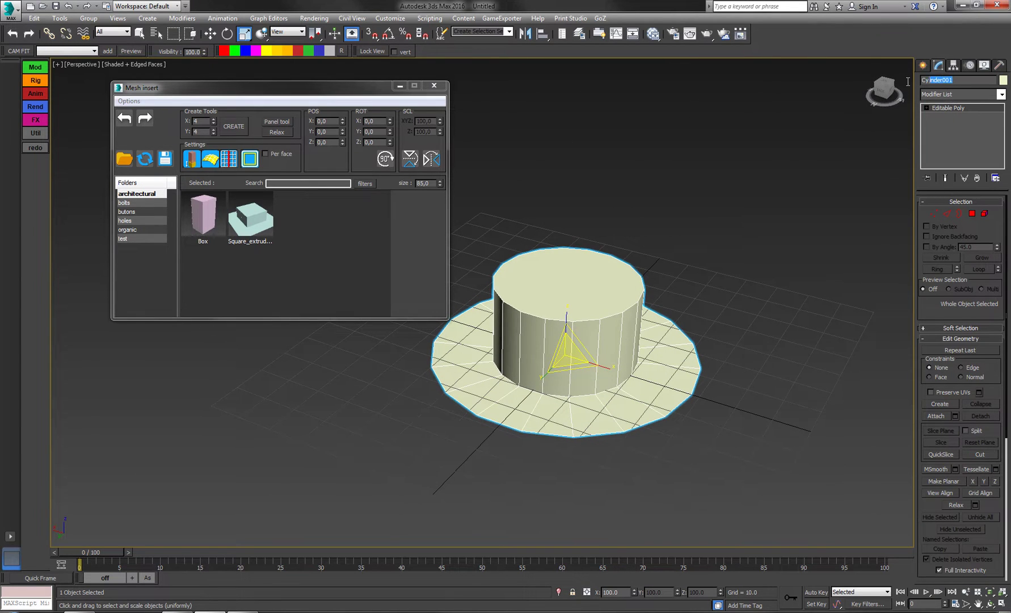
pyautogui.write('Cylinder')
pyautogui.click(670, 181)
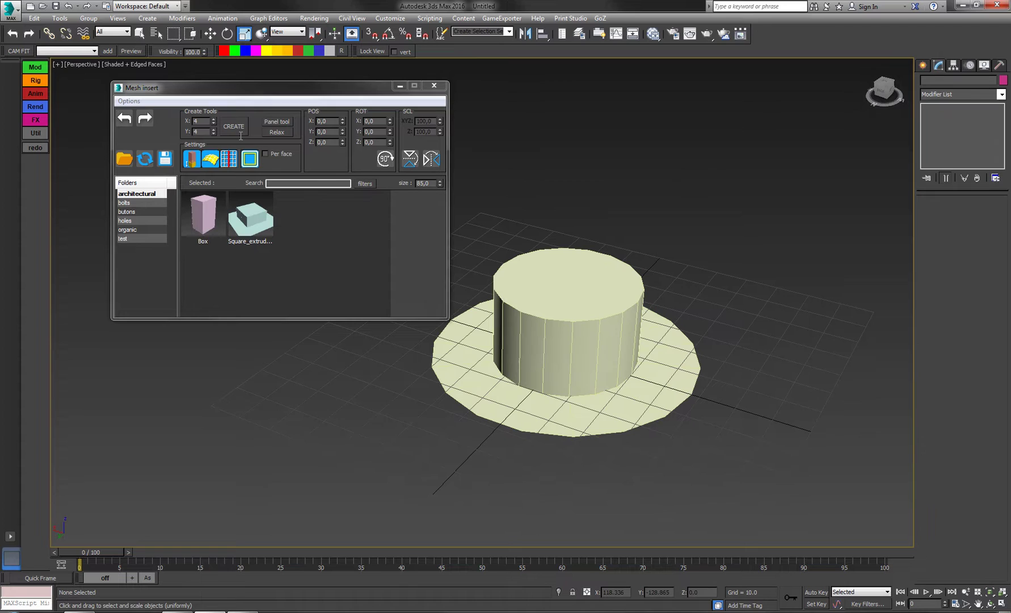
# Step: Try to save the mesh as an asset in the architectural folder with nothing selected
pyautogui.click(165, 159)
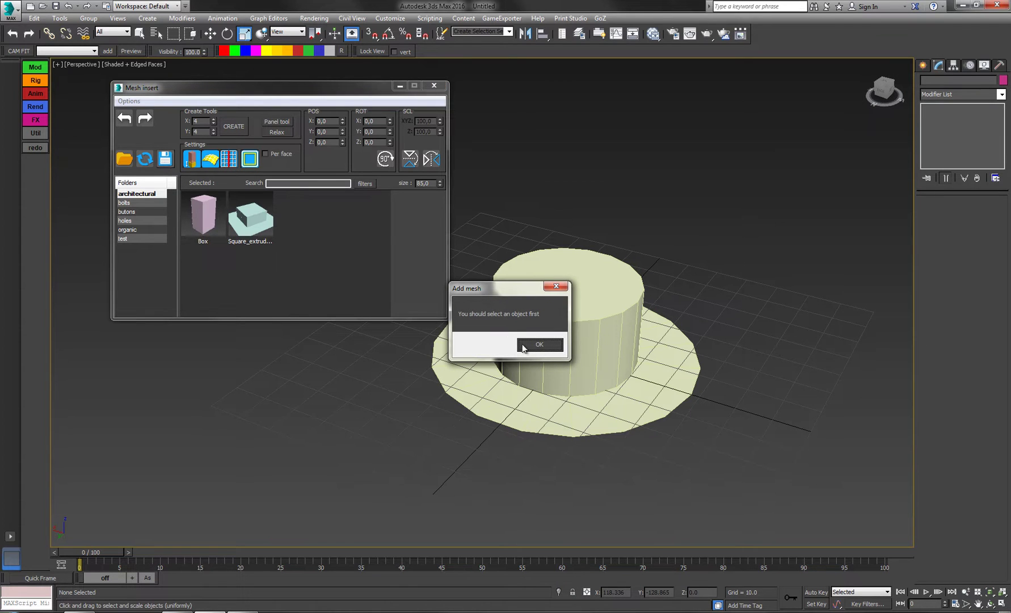
pyautogui.moveTo(487, 289); pyautogui.dragTo(491, 158)
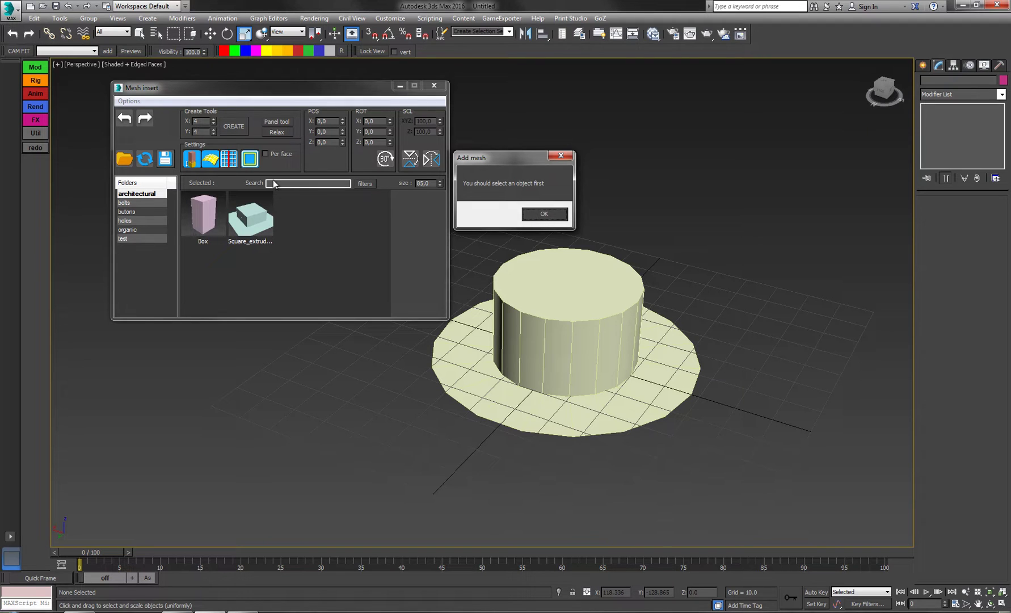
pyautogui.click(544, 214)
# Step: Undo the deselection of the Cylinder mesh and save it as an asset in the architectural folder
pyautogui.hotkey('ctrl', 'z')
pyautogui.hotkey('shift', 'z')
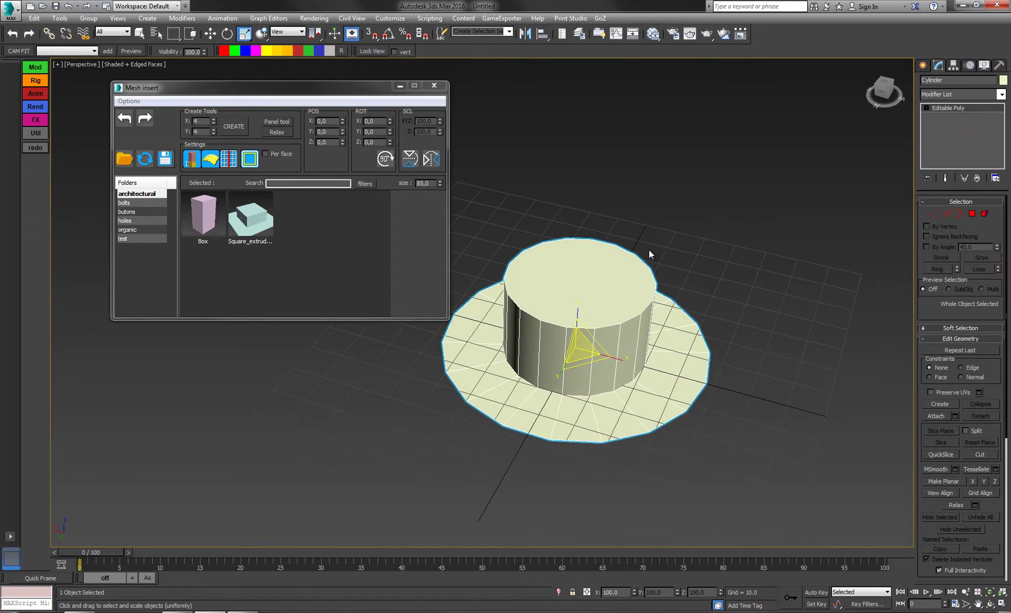
pyautogui.hotkey('shift', 'z')
pyautogui.hotkey('shift', 'z')
pyautogui.hotkey('shift', 'z')
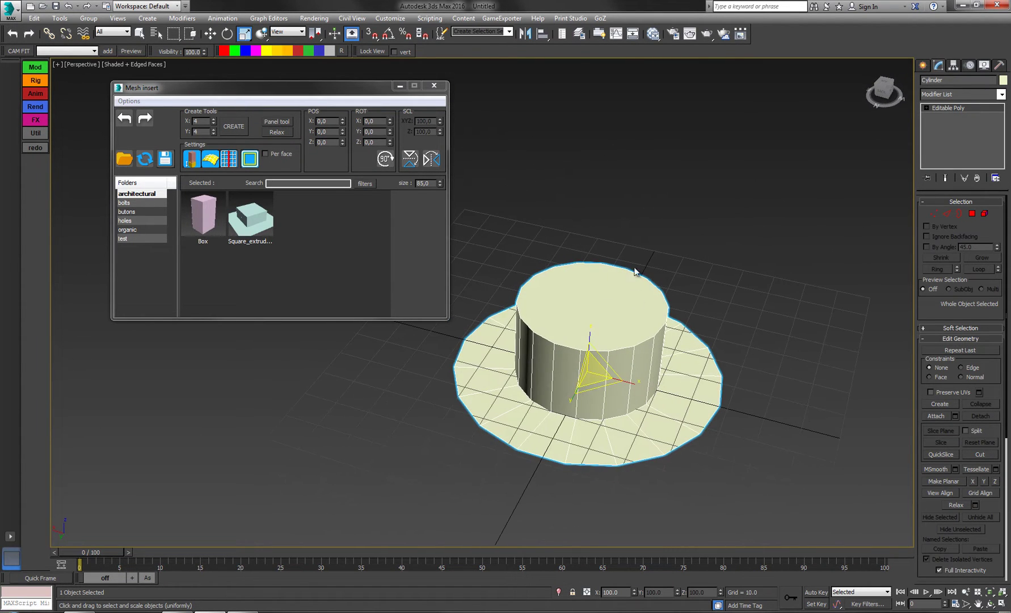
pyautogui.click(170, 161)
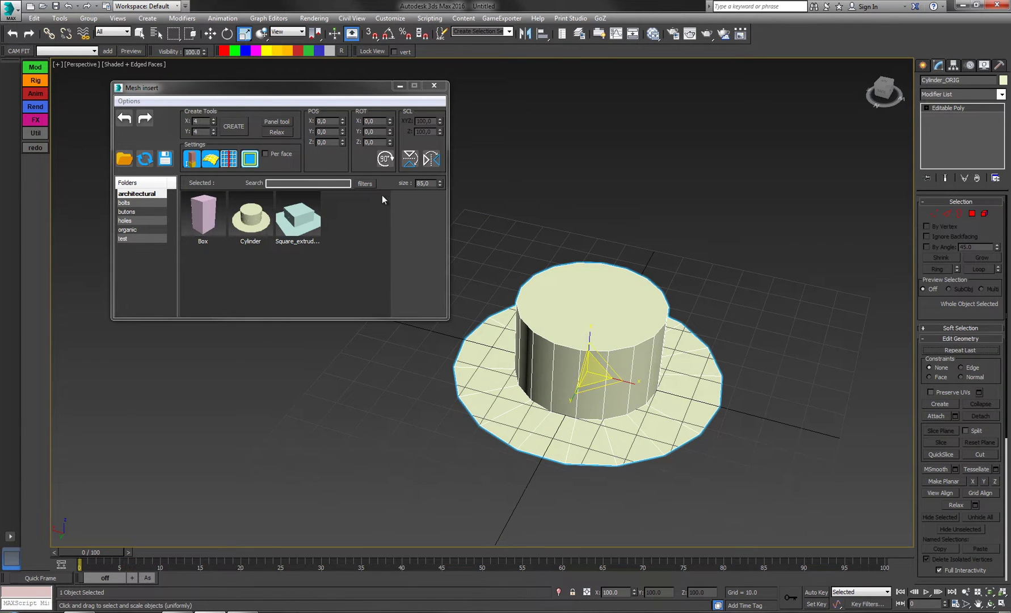
# Step: Look into the bolts folder, return to the architectural folder and delete the cylinder from the scene
pyautogui.click(131, 209)
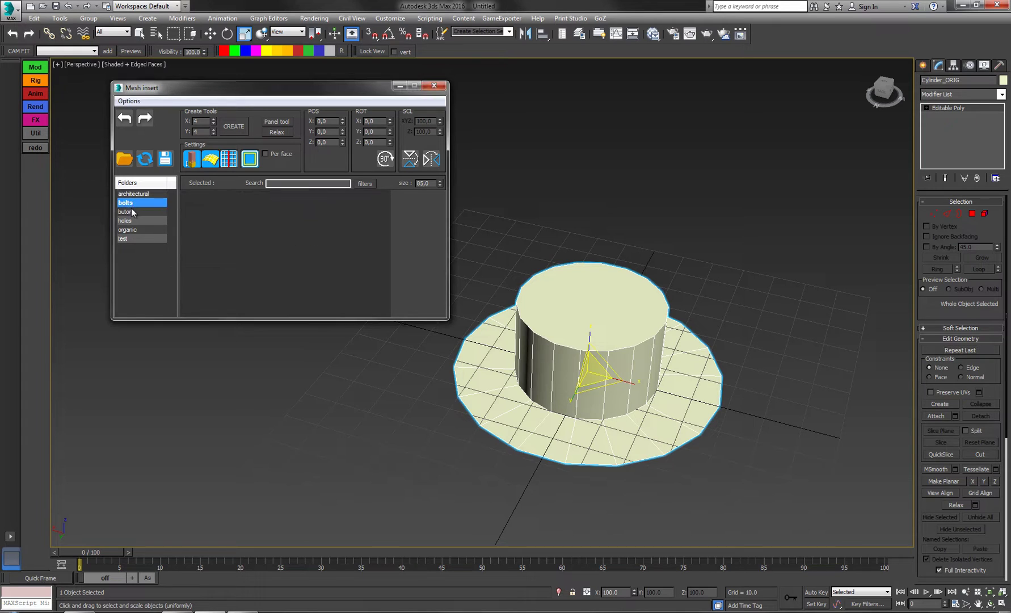
pyautogui.click(129, 195)
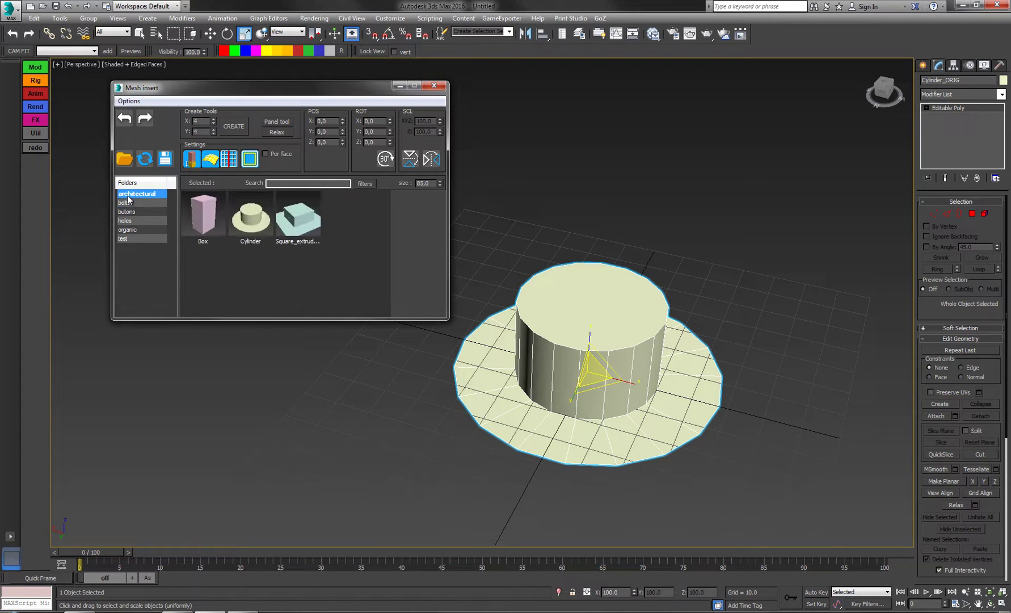
pyautogui.keyDown('alt'); pyautogui.moveTo(558, 231); pyautogui.dragTo(605, 250, button='middle'); pyautogui.keyUp('alt')
pyautogui.press('Delete')
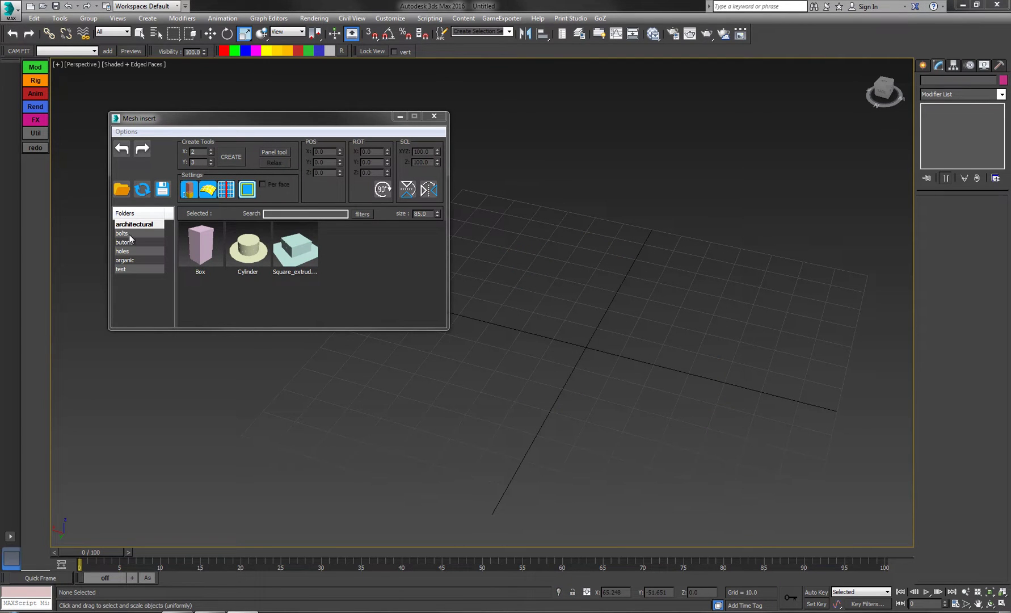
# Step: Open the bolts asset folder in Windows Explorer from the Mesh insert library
pyautogui.click(129, 233)
pyautogui.doubleClick(130, 238)
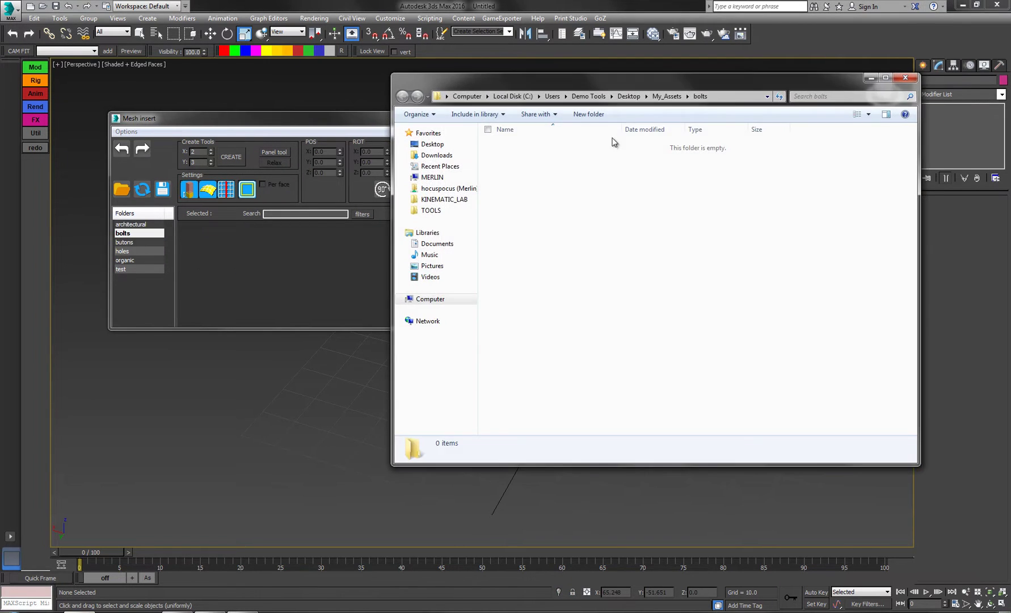
pyautogui.moveTo(642, 86); pyautogui.dragTo(534, 76)
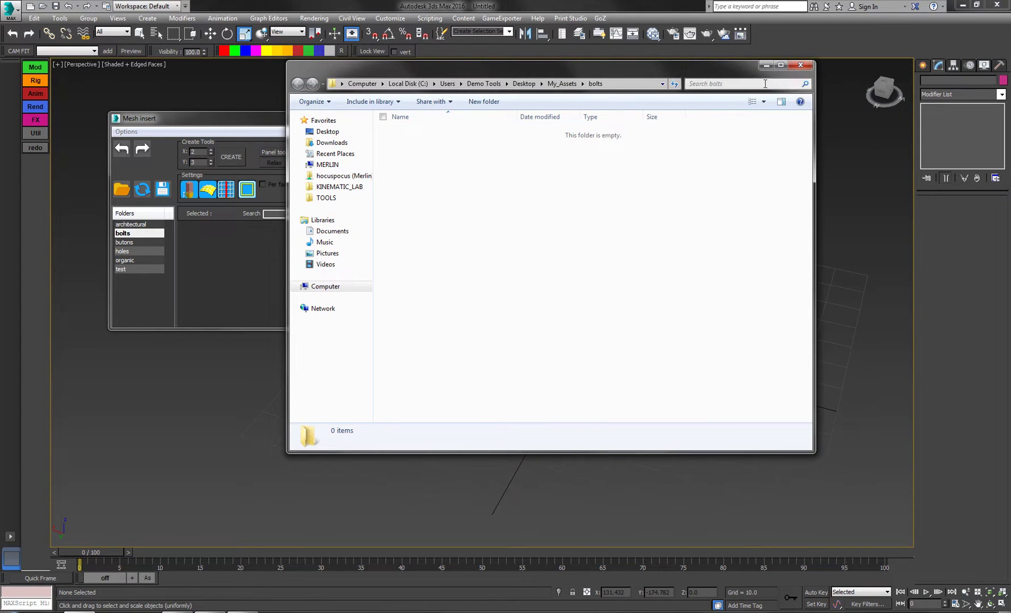
# Step: Open the architectural folder in Windows Explorer, examine the Box scene file and its thumbnail image, and close the folder
pyautogui.click(122, 229)
pyautogui.doubleClick(123, 225)
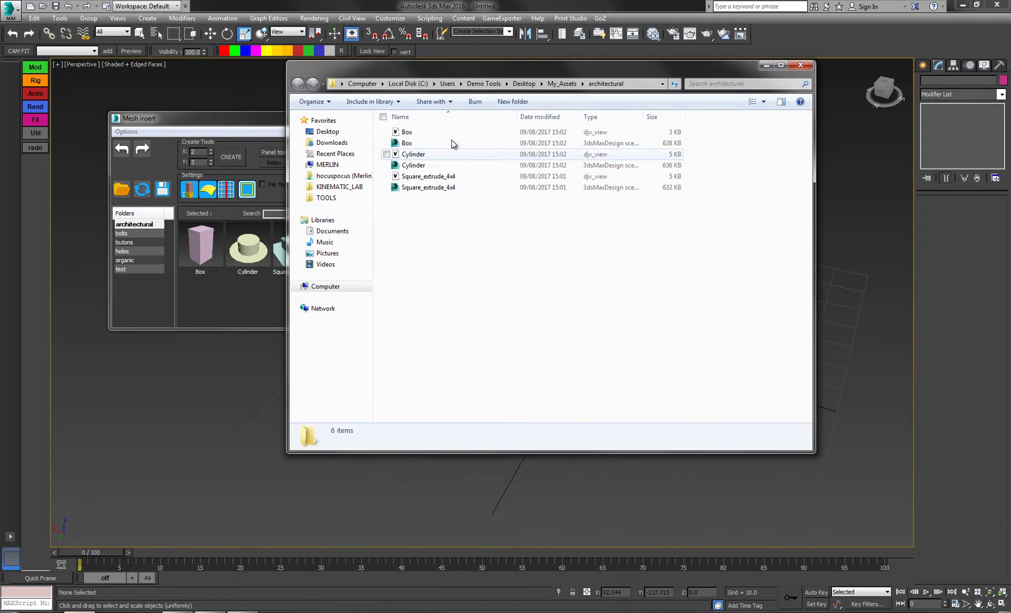
pyautogui.moveTo(816, 273); pyautogui.dragTo(795, 273)
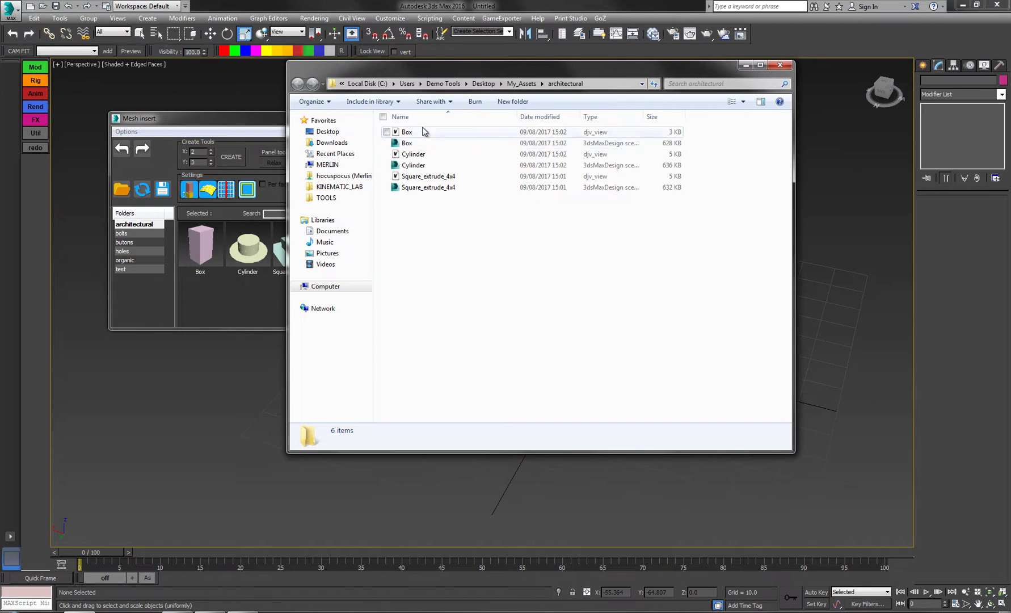
pyautogui.moveTo(406, 79); pyautogui.dragTo(479, 102)
pyautogui.click(512, 167)
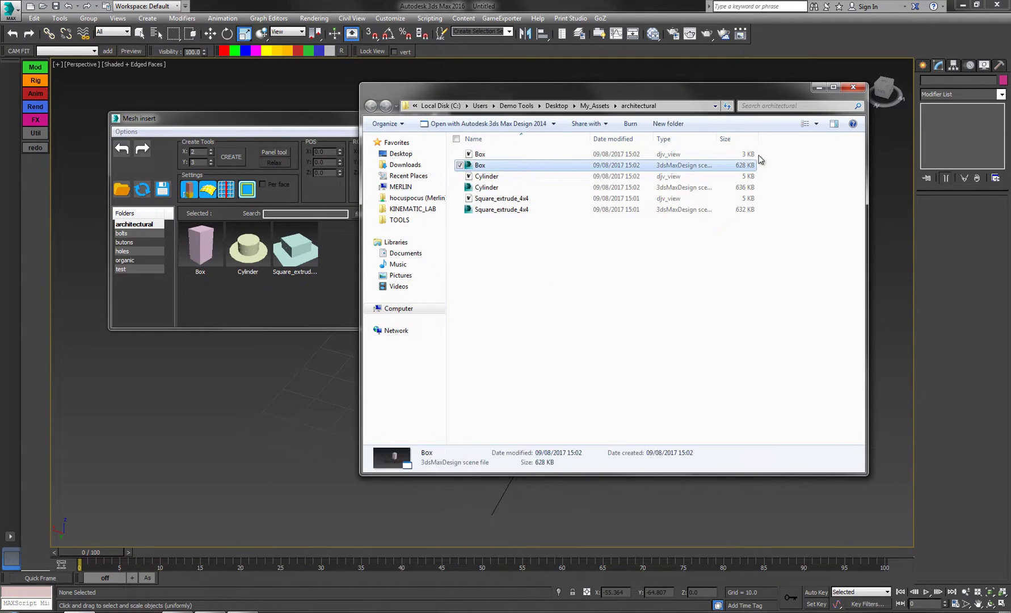
pyautogui.click(492, 154)
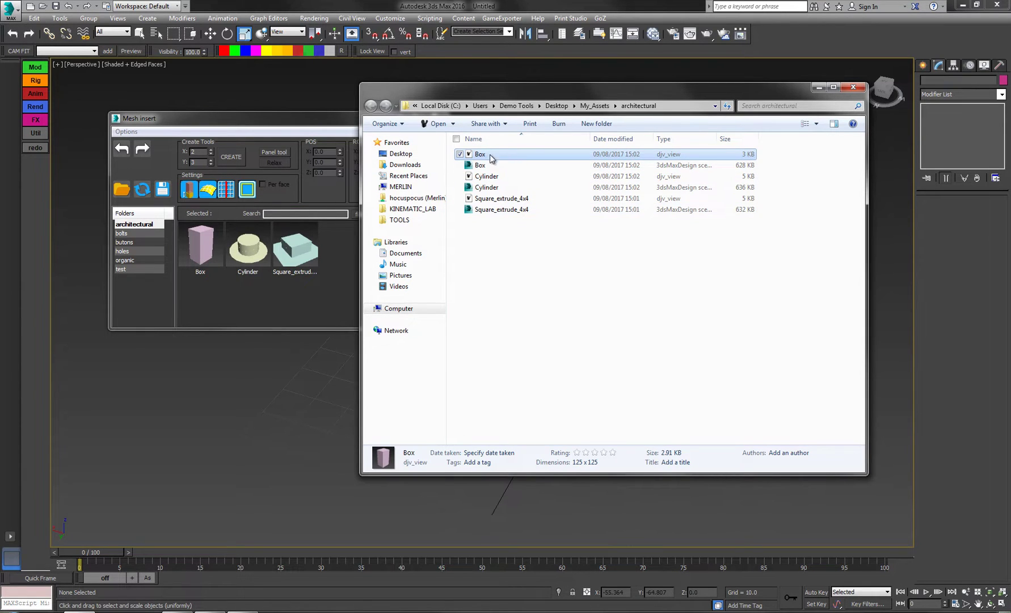
pyautogui.click(849, 87)
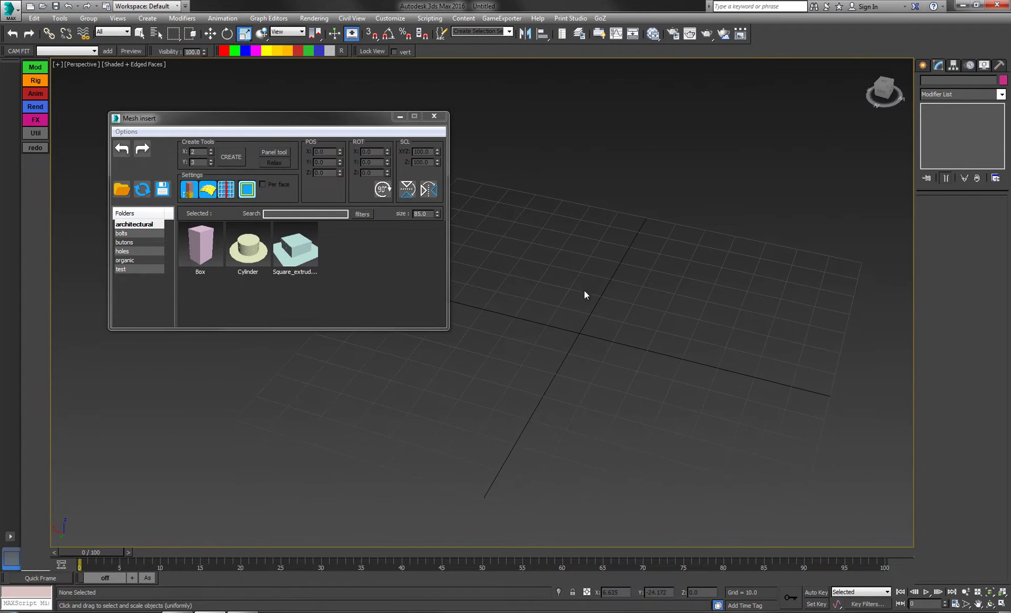
pyautogui.scroll(-3, 562, 278)
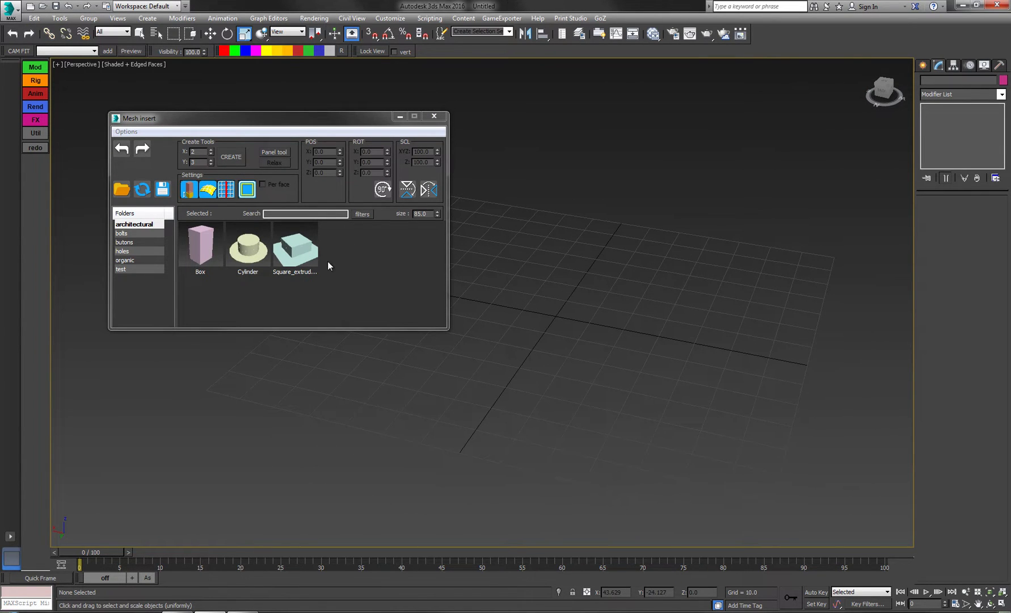
pyautogui.rightClick(197, 242)
pyautogui.rightClick(240, 232)
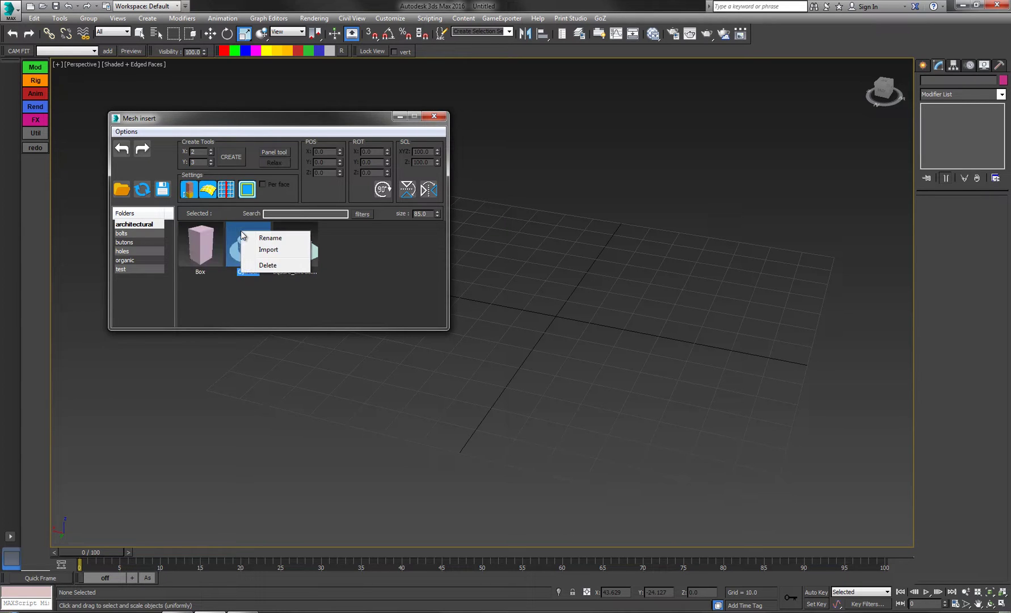
pyautogui.rightClick(197, 235)
pyautogui.rightClick(243, 231)
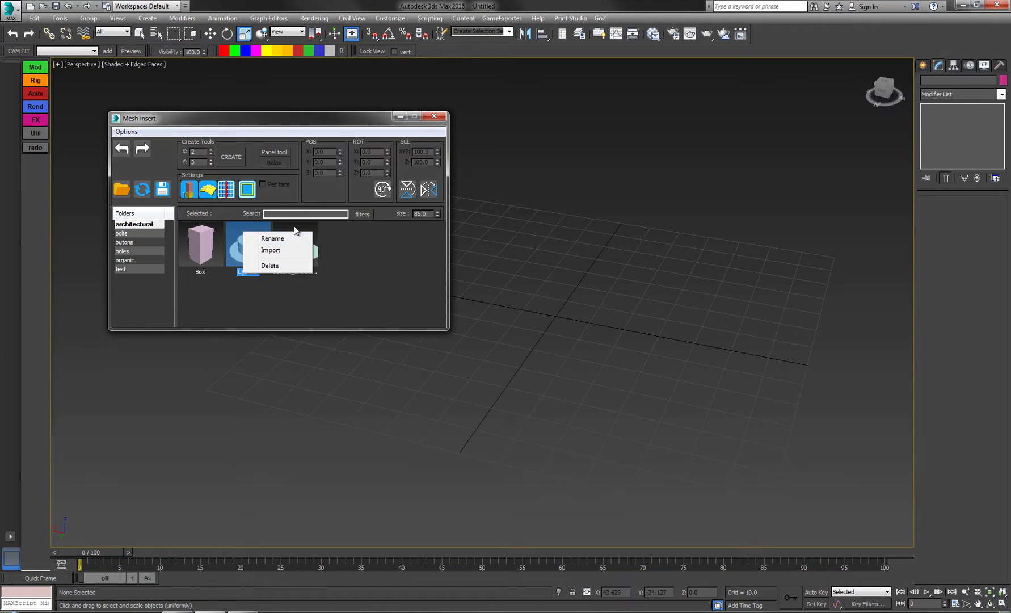
pyautogui.rightClick(296, 228)
# Step: Rename the Box asset in the architectural folder as Box_A
pyautogui.rightClick(193, 244)
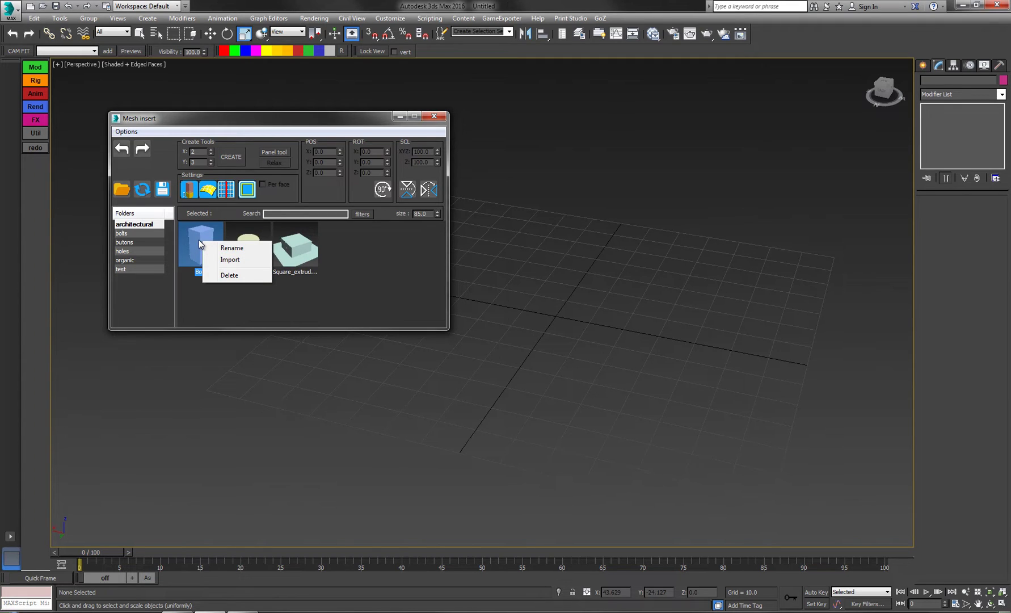
pyautogui.click(232, 248)
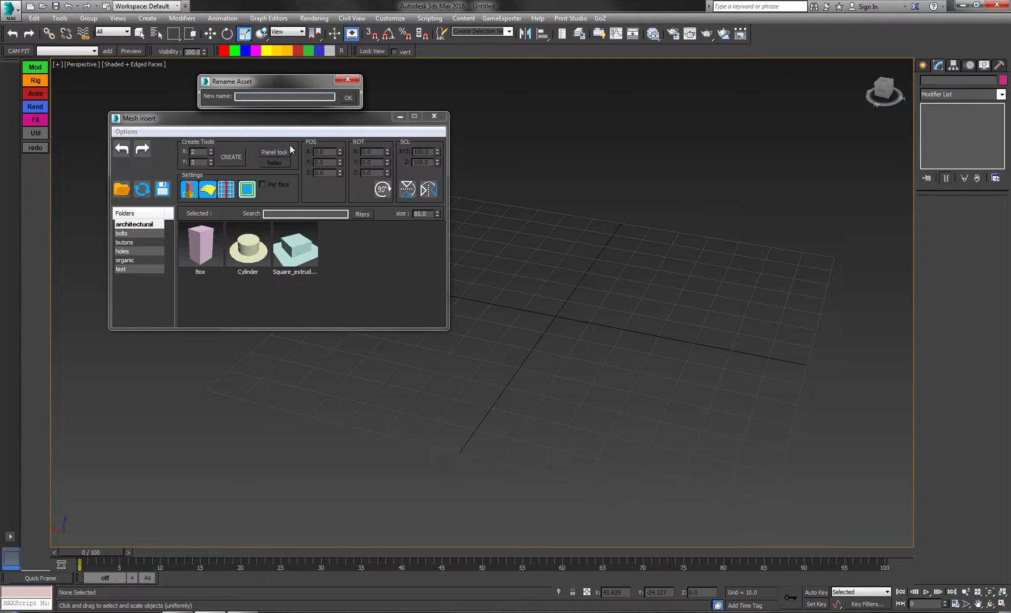
pyautogui.write('Box_A')
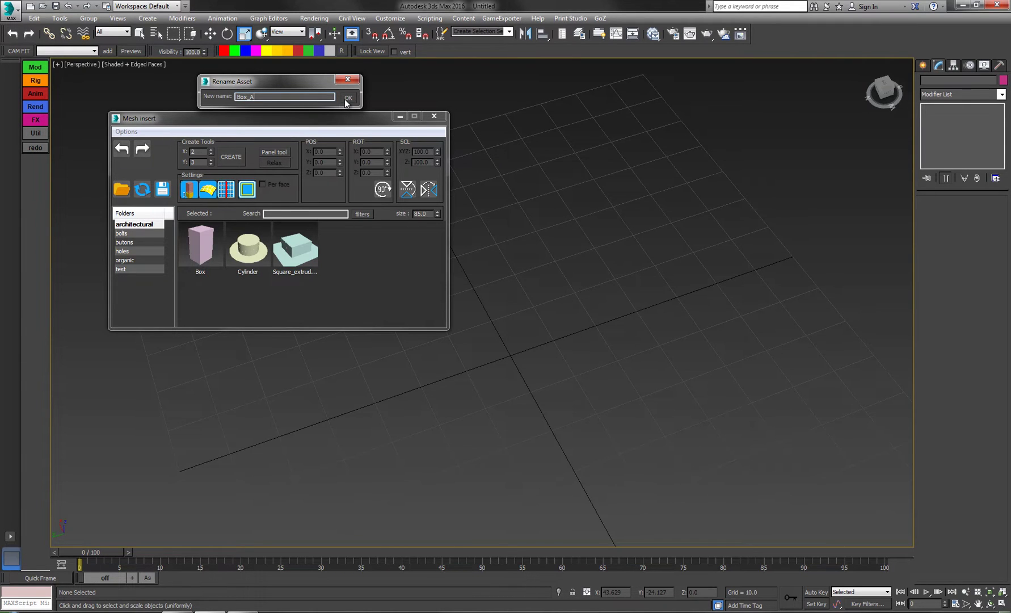
pyautogui.click(346, 100)
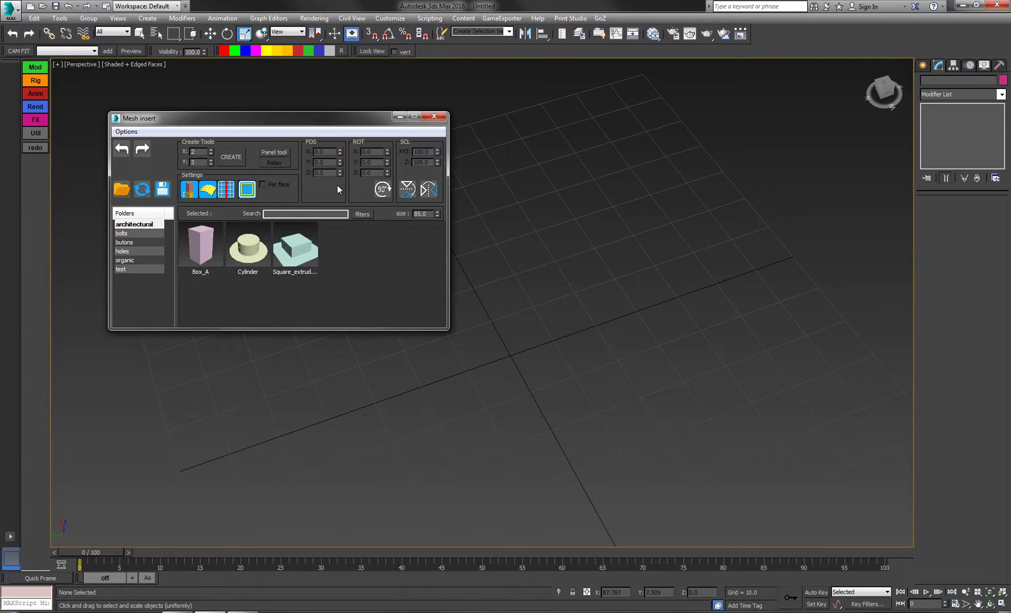
# Step: Import the Cylinder asset from the architectural folder into the scene
pyautogui.rightClick(248, 244)
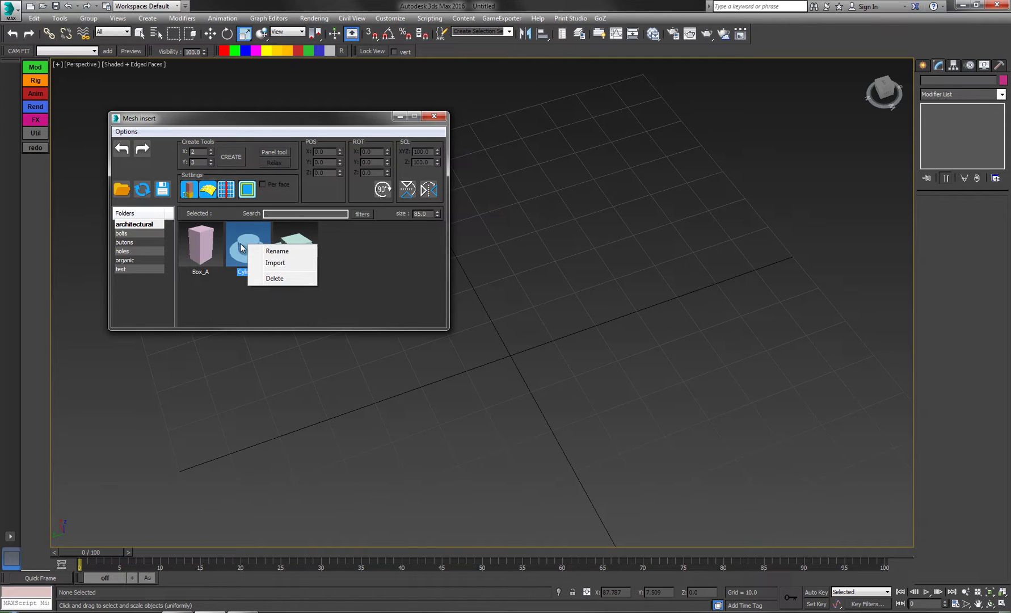
pyautogui.click(274, 262)
pyautogui.scroll(-3, 536, 329)
pyautogui.moveTo(538, 325); pyautogui.dragTo(578, 289, button='middle')
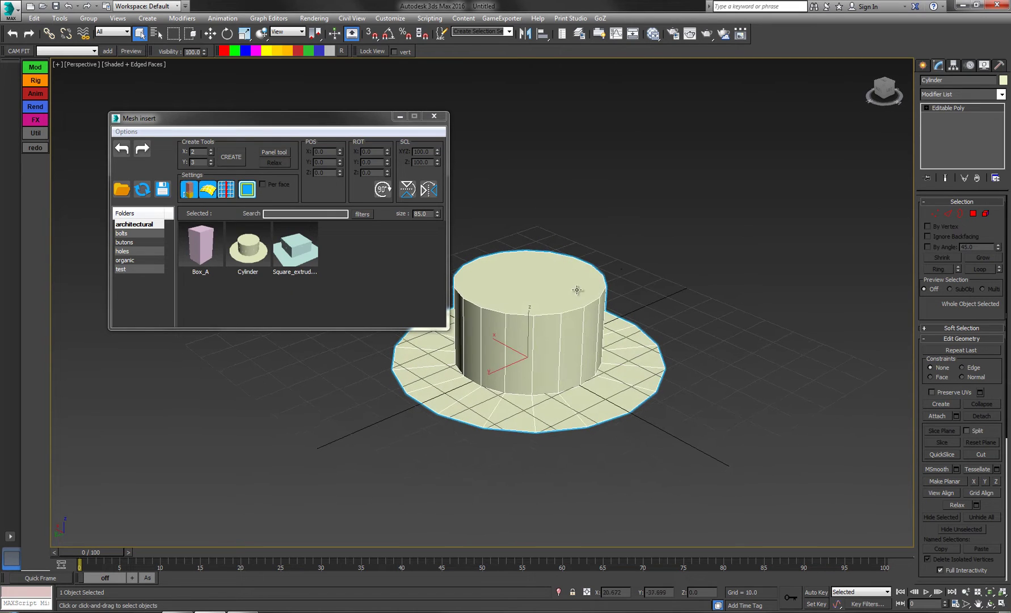
# Step: Scale down the top cap polygon of the imported cylinder so its sides taper inward
pyautogui.click(973, 214)
pyautogui.click(530, 282)
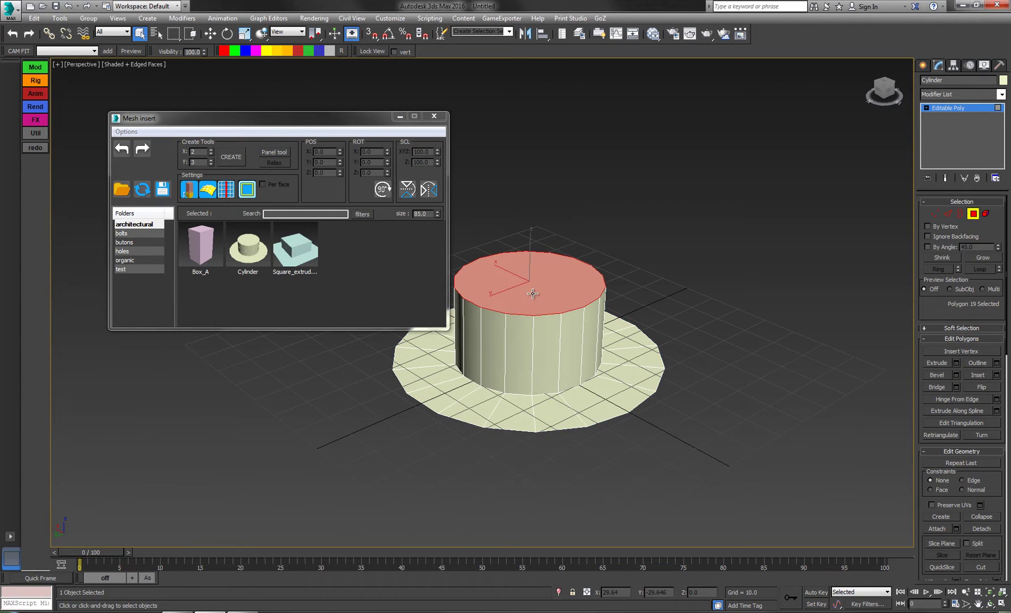
pyautogui.keyDown('alt'); pyautogui.moveTo(594, 252); pyautogui.dragTo(624, 253, button='middle'); pyautogui.keyUp('alt')
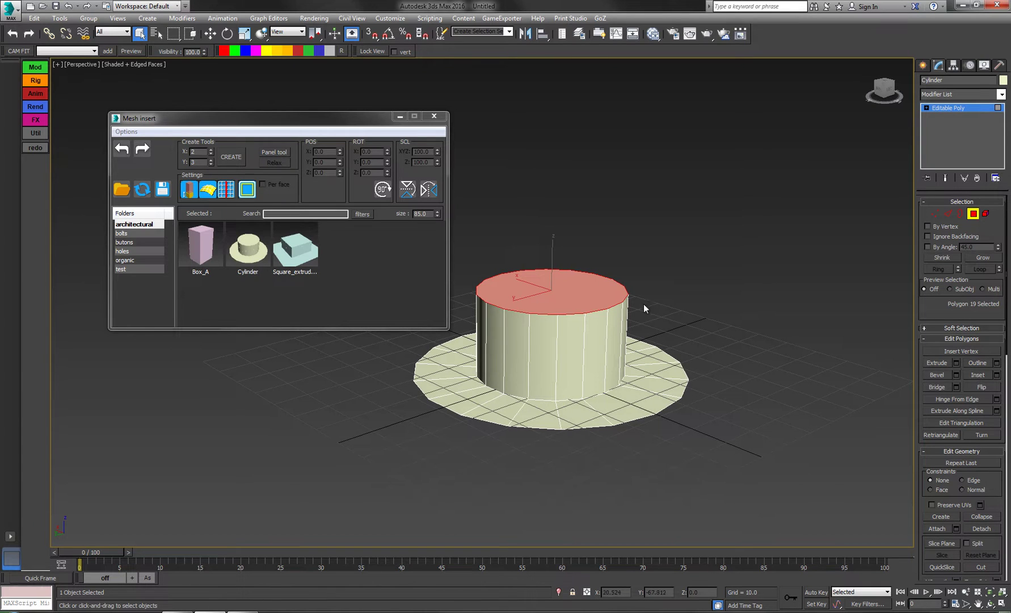
pyautogui.press('r')
pyautogui.moveTo(624, 295); pyautogui.dragTo(618, 307)
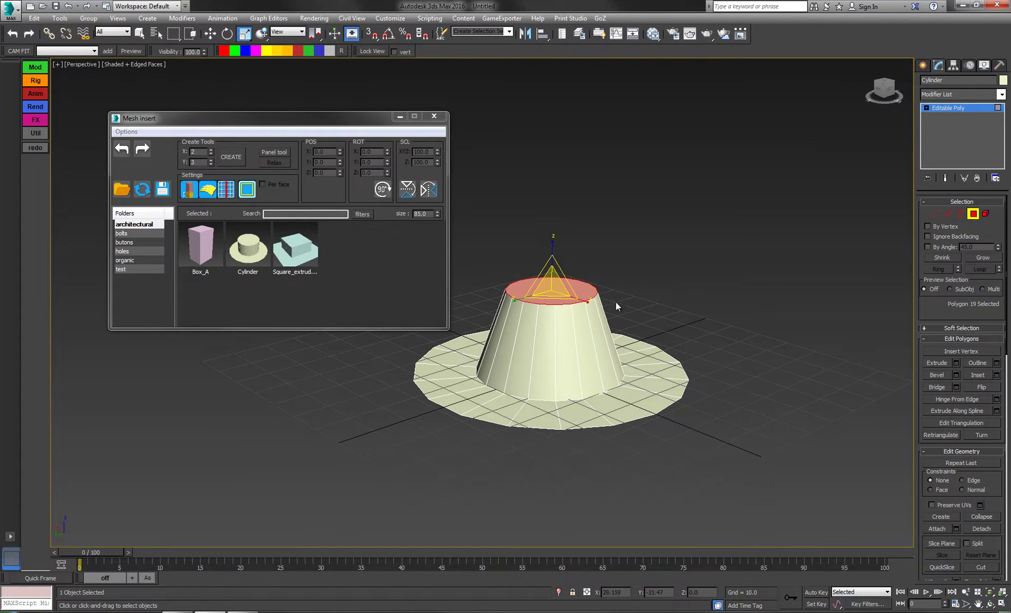
pyautogui.click(974, 214)
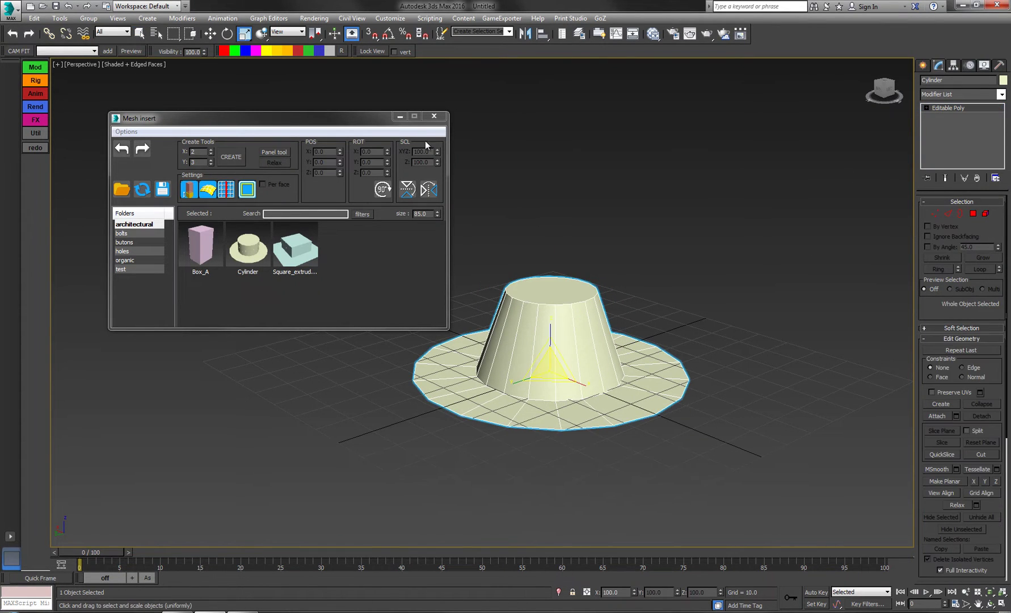
# Step: Save the tapered mesh over the existing Cylinder asset in the architectural folder
pyautogui.click(164, 191)
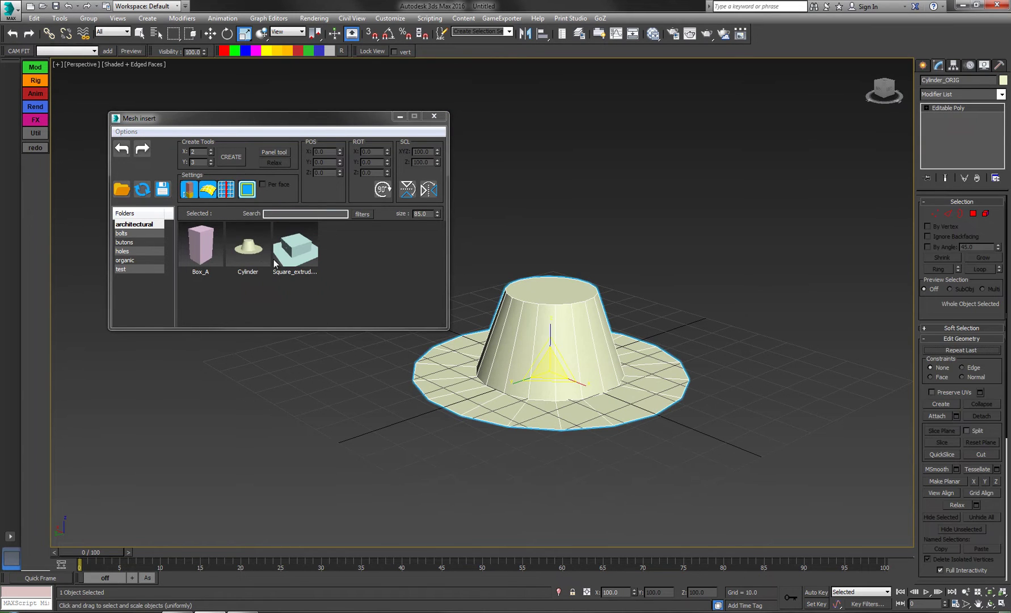
pyautogui.rightClick(246, 243)
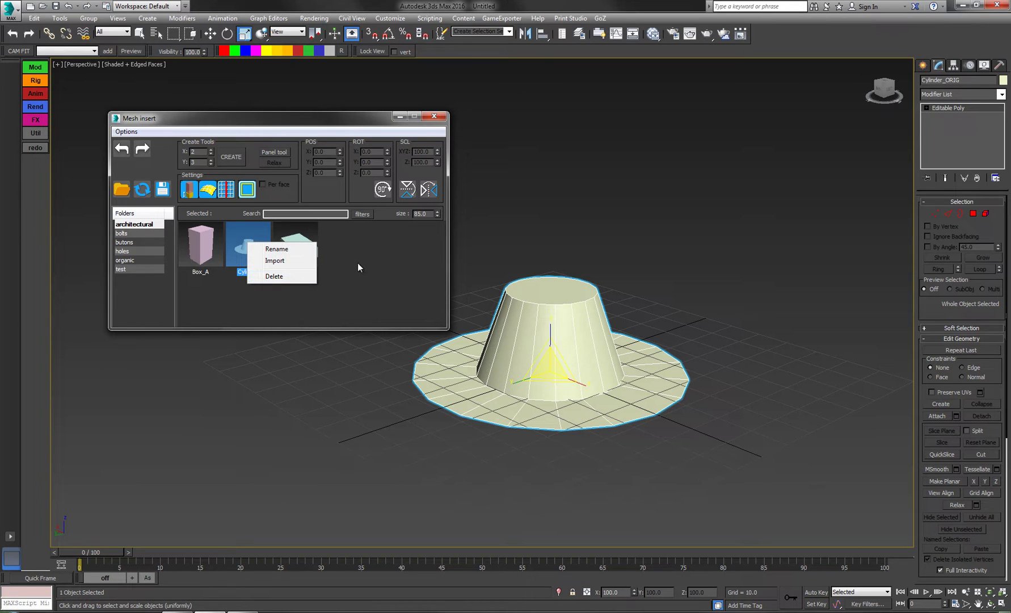
pyautogui.click(324, 236)
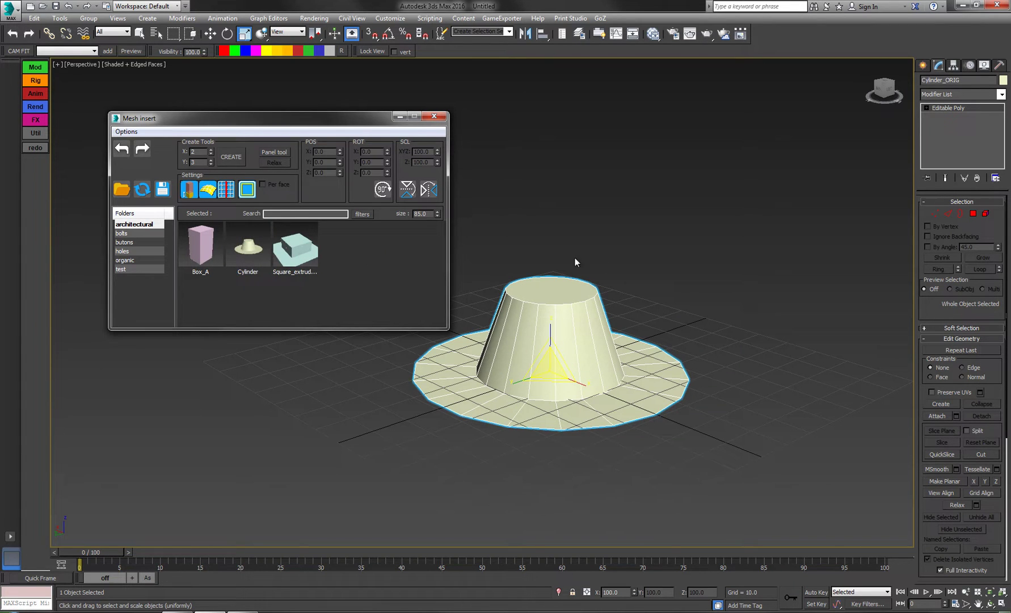
# Step: Delete the hat-shaped cylinder from the scene and load the Insert_ASSETS folder from the Desktop as the Mesh insert library
pyautogui.moveTo(592, 299)
pyautogui.mouseDown(button='middle')
pyautogui.moveTo(583, 301)
pyautogui.moveTo(610, 297)
pyautogui.mouseUp(button='middle')
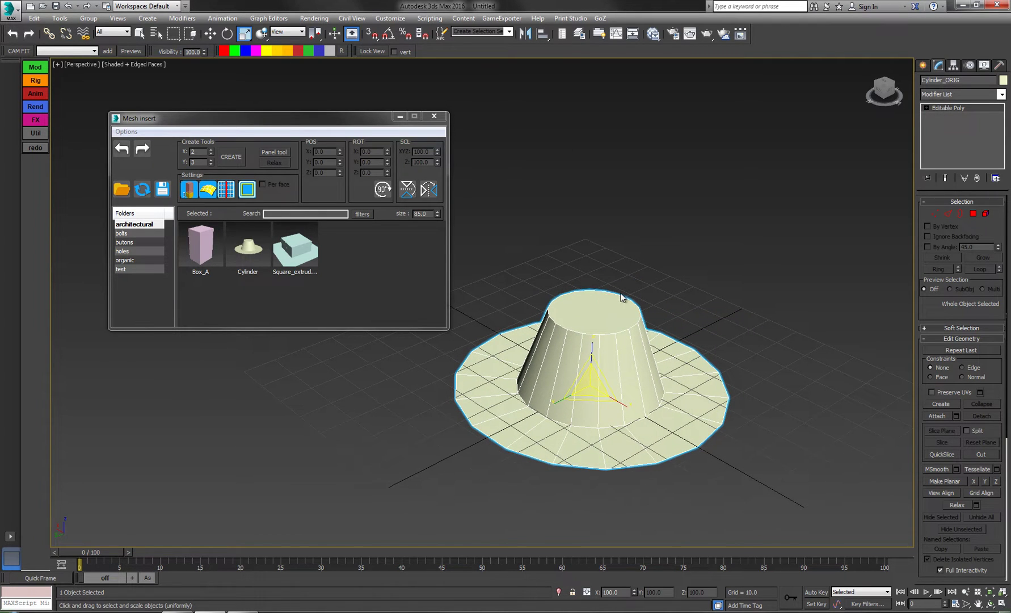
pyautogui.press('Delete')
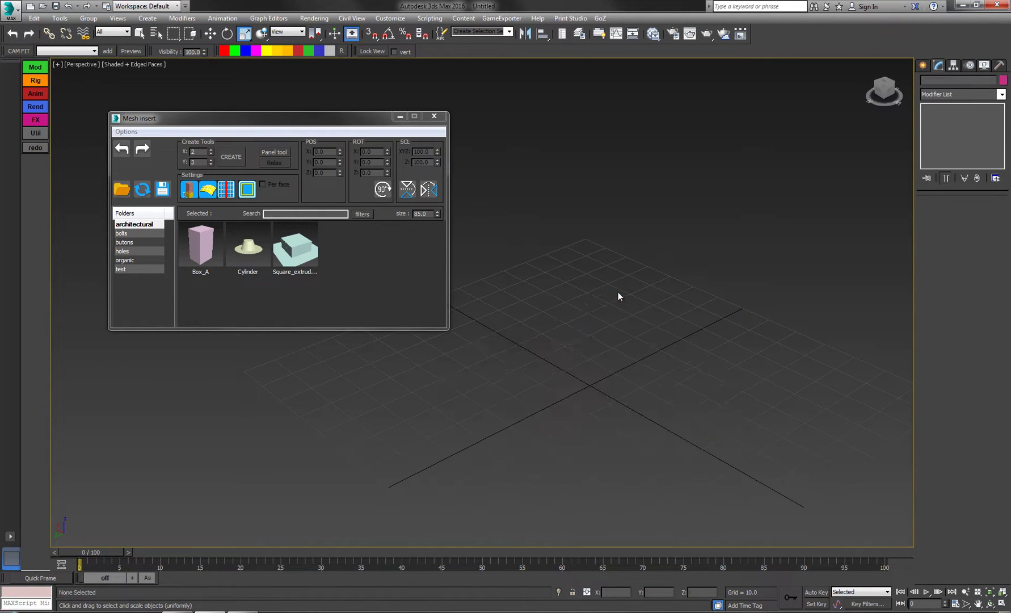
pyautogui.click(123, 190)
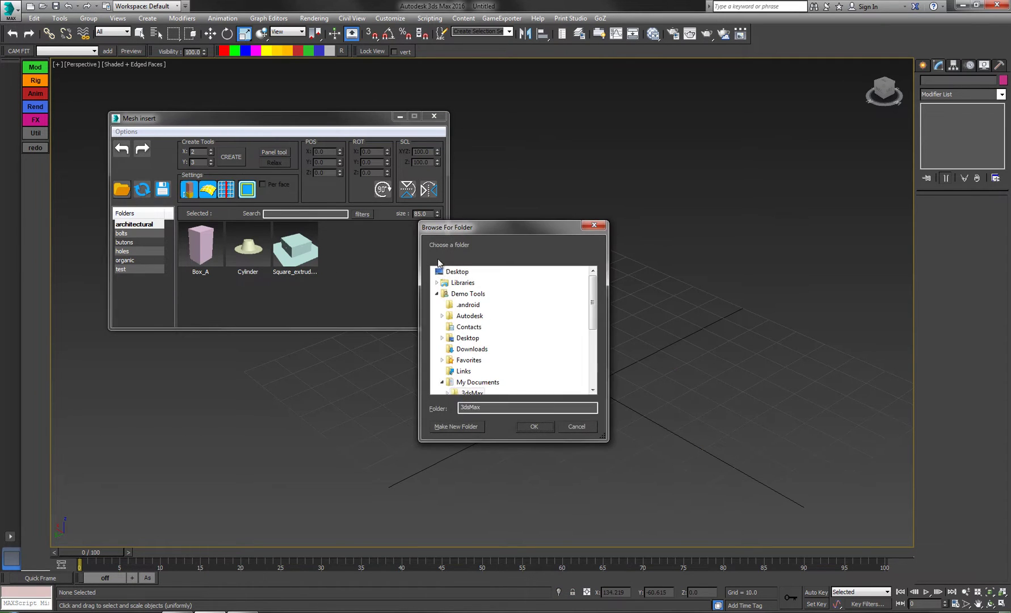
pyautogui.click(436, 293)
pyautogui.click(480, 293)
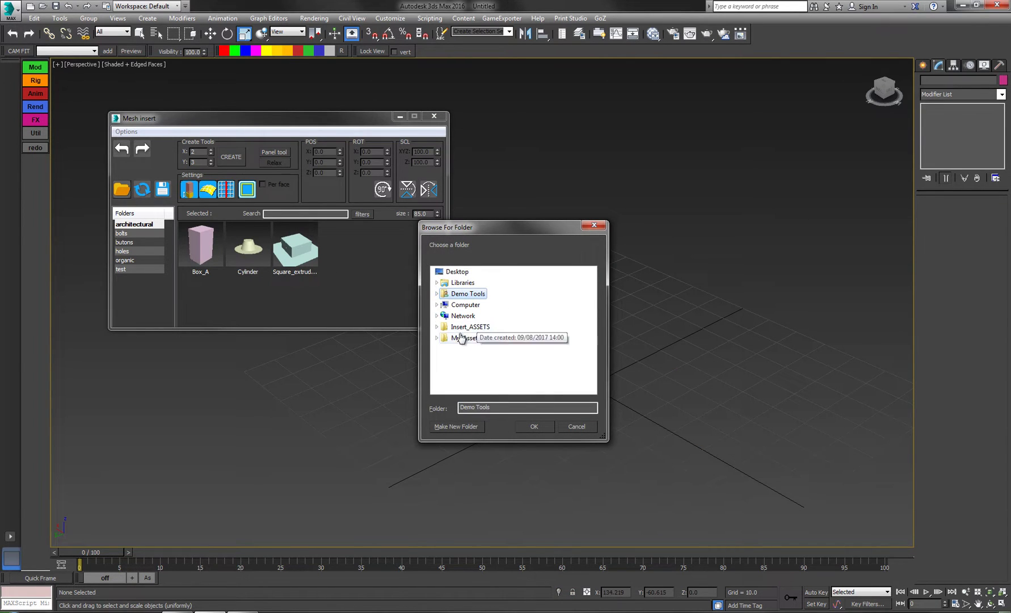
pyautogui.doubleClick(470, 327)
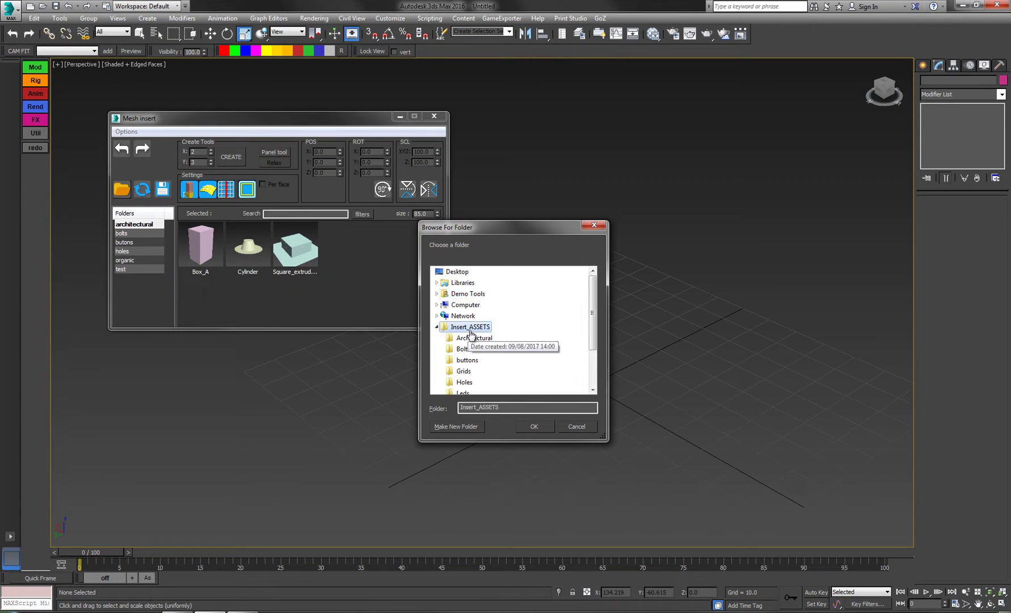
pyautogui.click(541, 425)
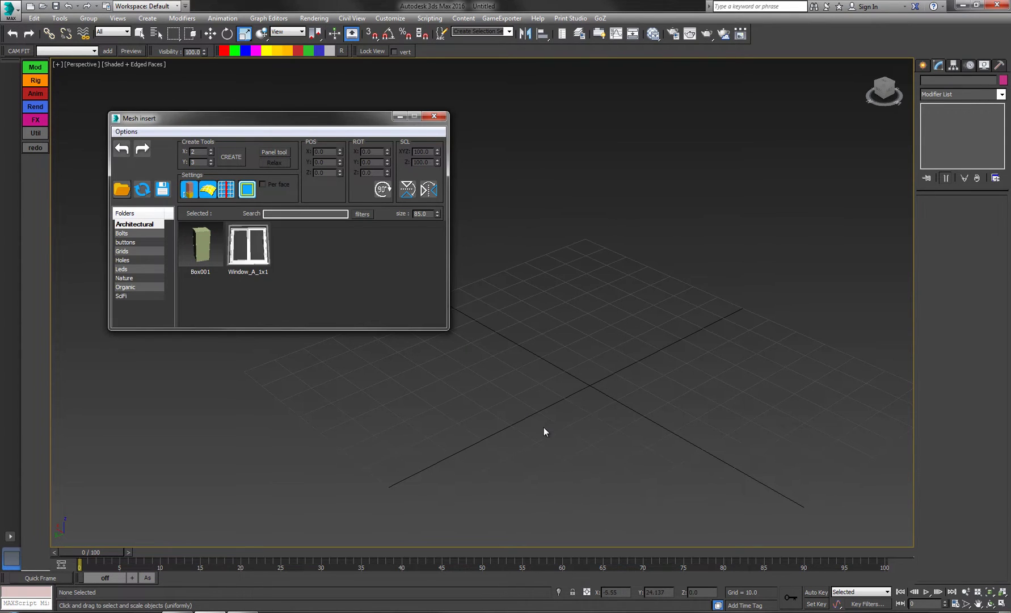
# Step: Browse the library folders from Bolts through SciFi, enlarging the Mesh insert window to fit all asset thumbnails
pyautogui.click(132, 233)
pyautogui.moveTo(417, 328); pyautogui.dragTo(410, 405)
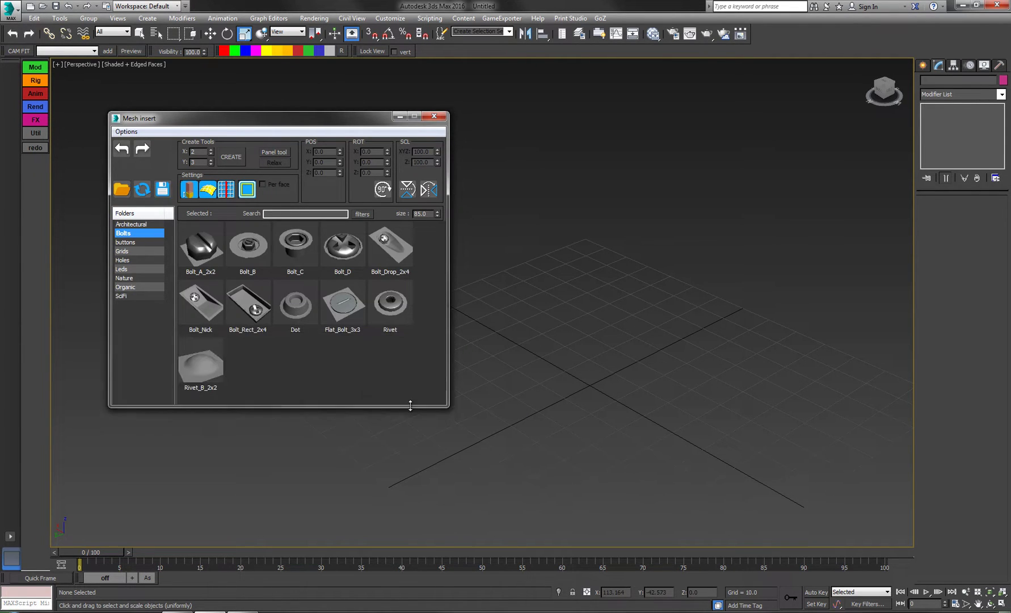
pyautogui.click(131, 242)
pyautogui.click(134, 251)
pyautogui.click(133, 260)
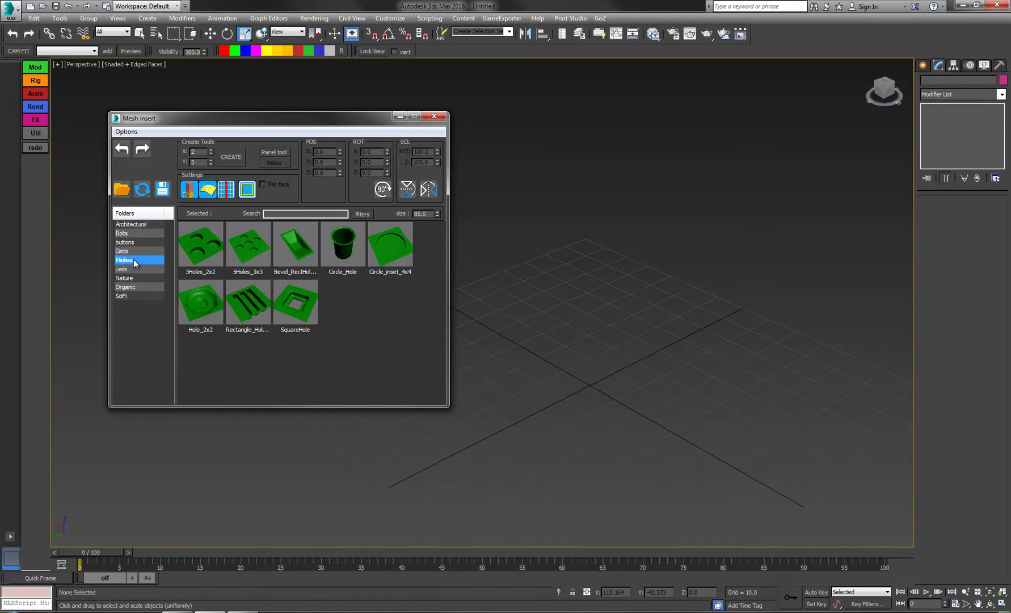
pyautogui.click(135, 269)
pyautogui.click(133, 278)
pyautogui.click(131, 287)
pyautogui.click(130, 296)
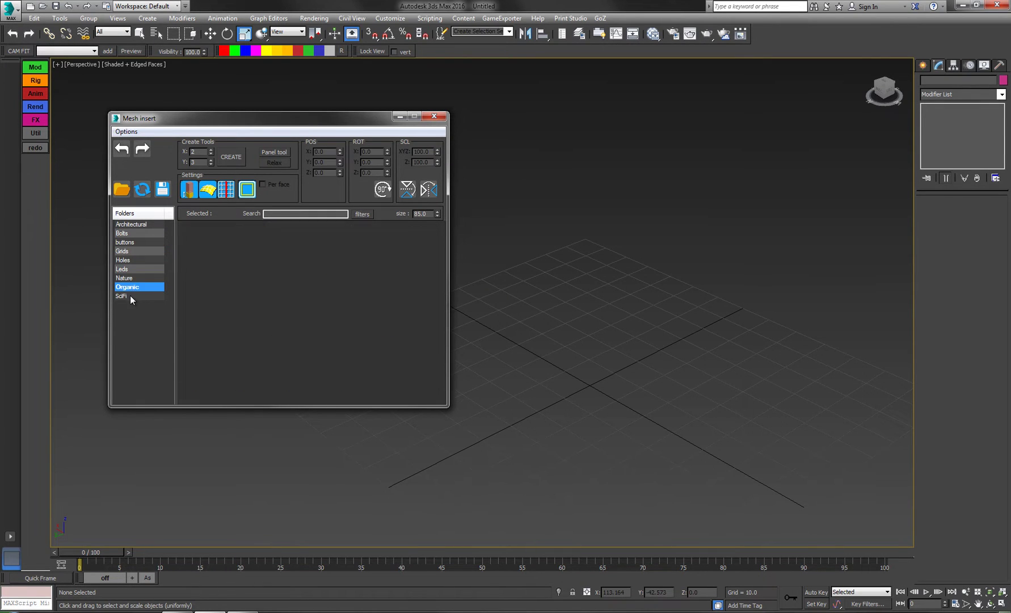
pyautogui.click(130, 287)
pyautogui.click(145, 295)
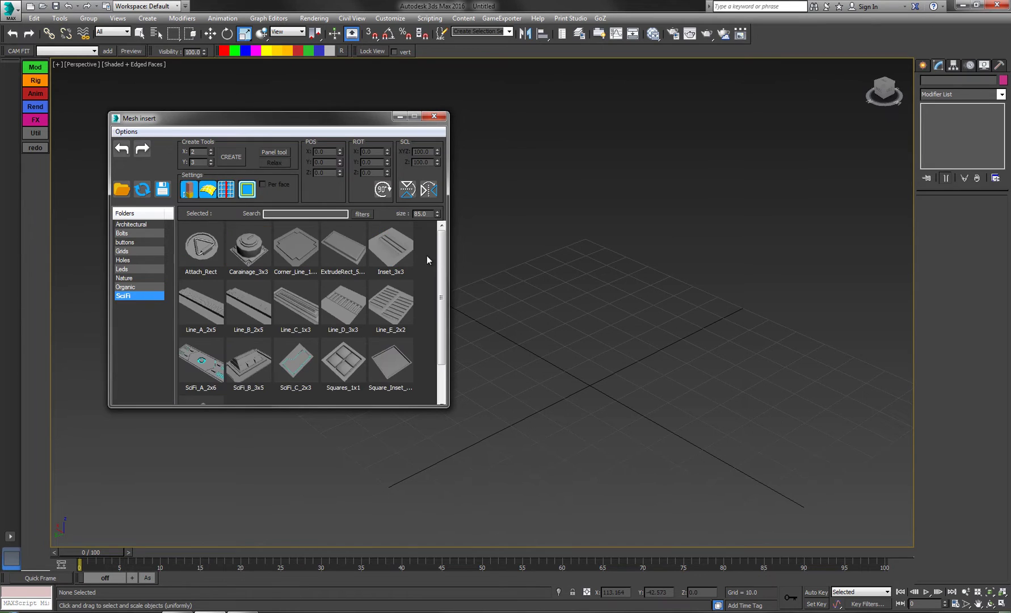
pyautogui.scroll(-1, 443, 278)
pyautogui.scroll(1, 443, 278)
pyautogui.moveTo(411, 407); pyautogui.dragTo(398, 455)
# Step: Review the assets in each library folder once more and finish with the Architectural folder displayed
pyautogui.click(139, 241)
pyautogui.click(134, 235)
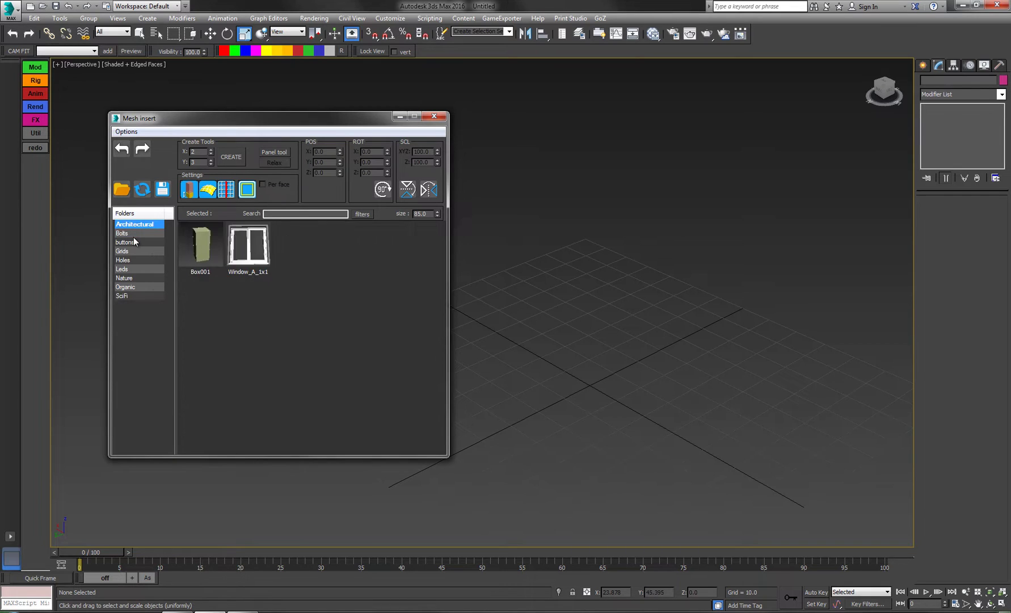
pyautogui.click(133, 243)
pyautogui.click(134, 251)
pyautogui.click(133, 260)
pyautogui.click(134, 269)
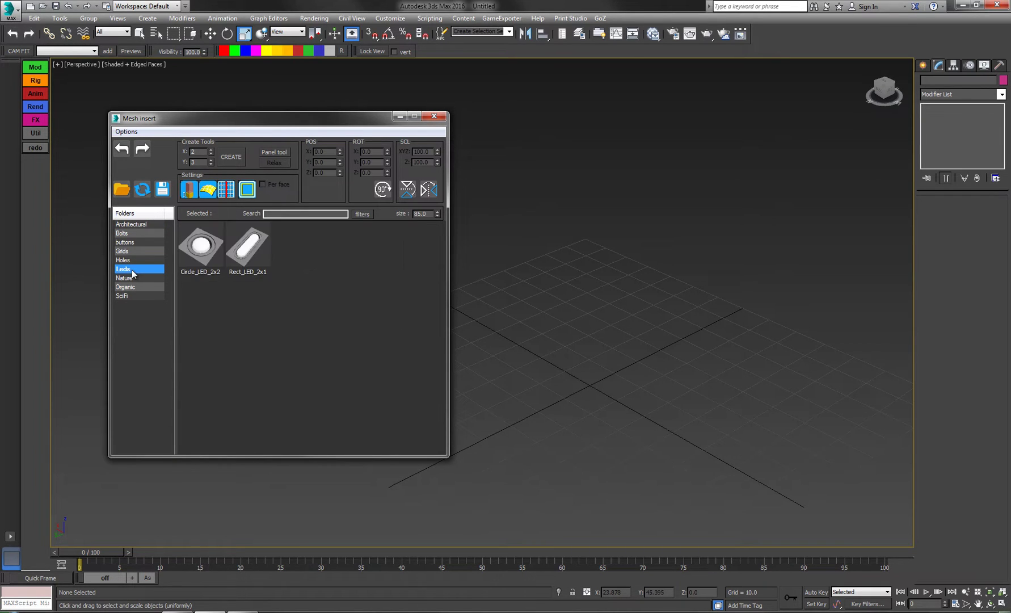
pyautogui.click(135, 278)
pyautogui.click(132, 288)
pyautogui.click(133, 296)
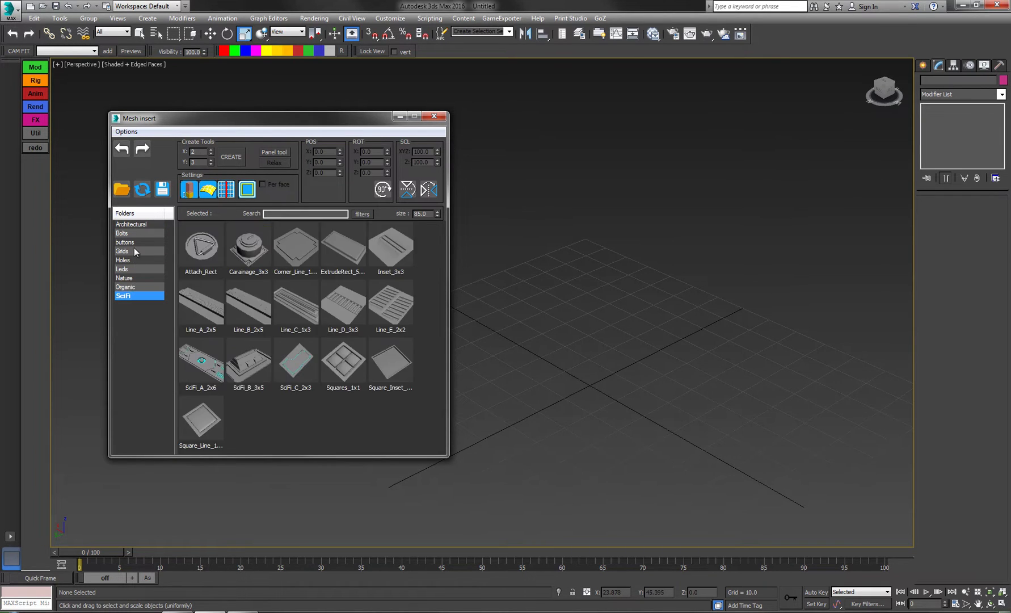
pyautogui.click(134, 234)
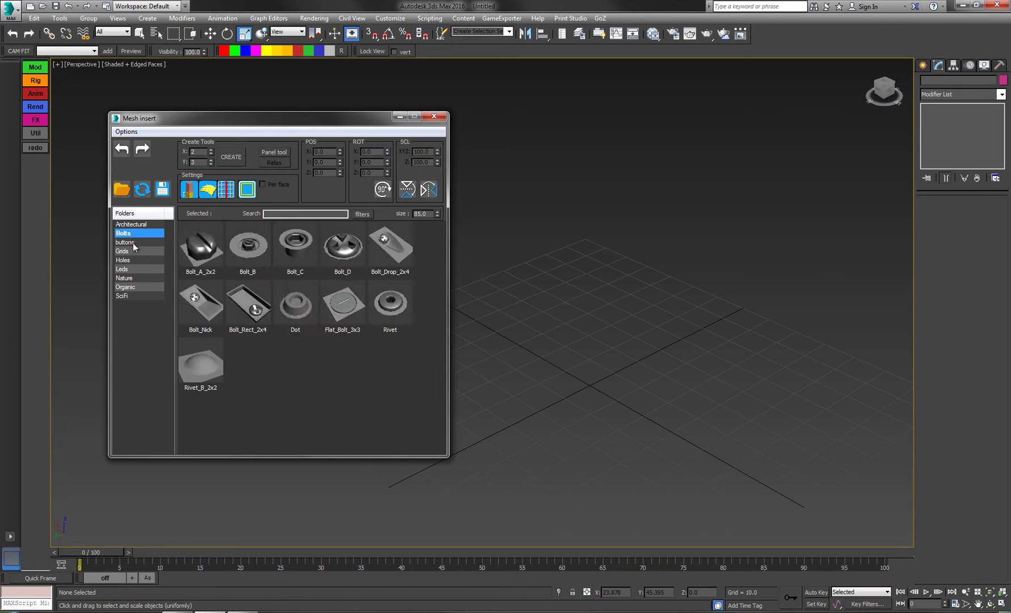
pyautogui.click(139, 225)
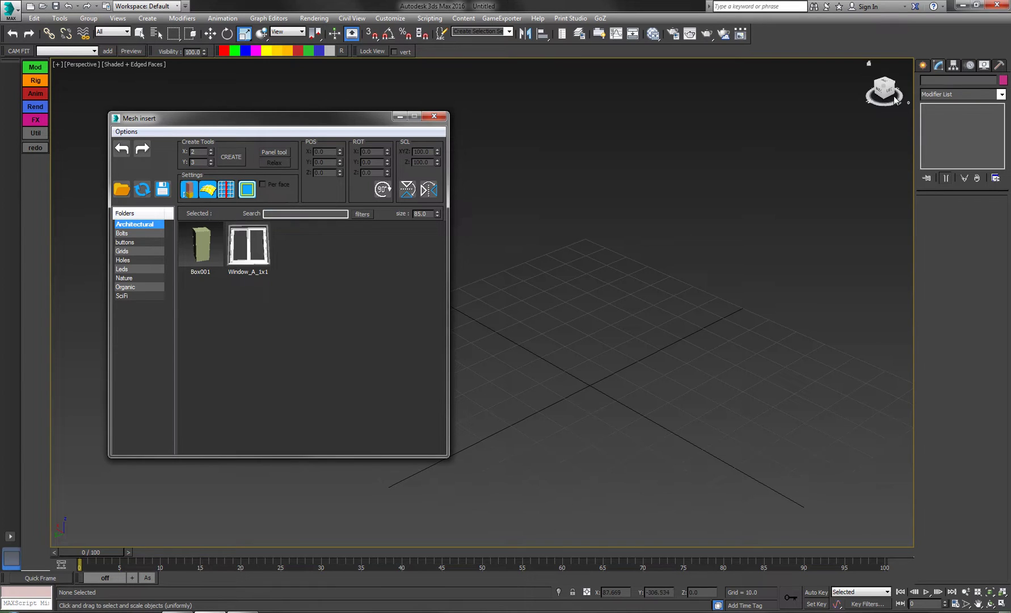
# Step: Create a sphere with a radius of about 46.5 near the grid centre and convert it to an Editable Poly
pyautogui.click(924, 66)
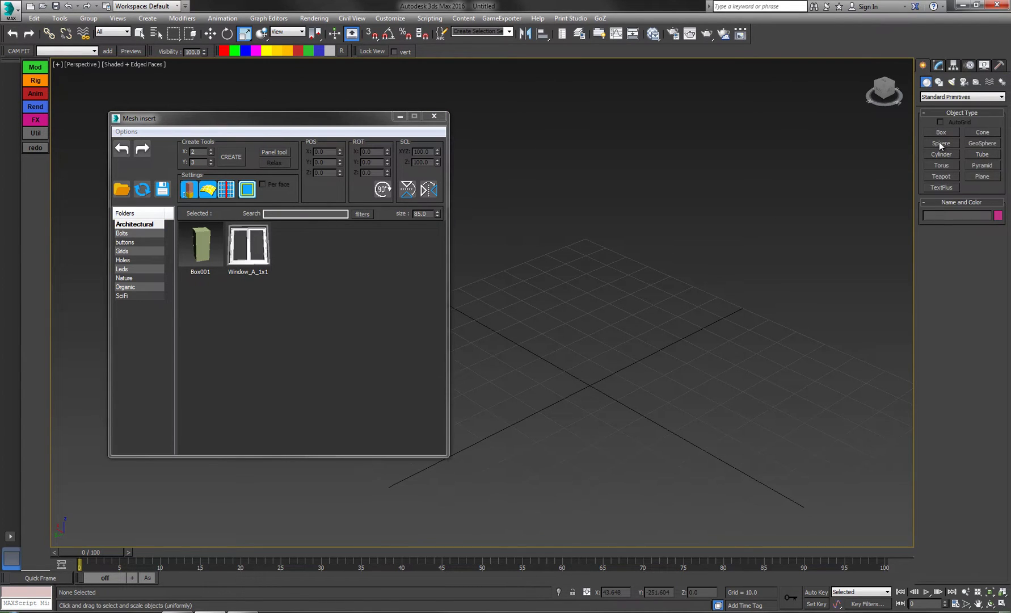
pyautogui.click(940, 142)
pyautogui.moveTo(598, 382); pyautogui.dragTo(608, 463)
pyautogui.scroll(2, 608, 463)
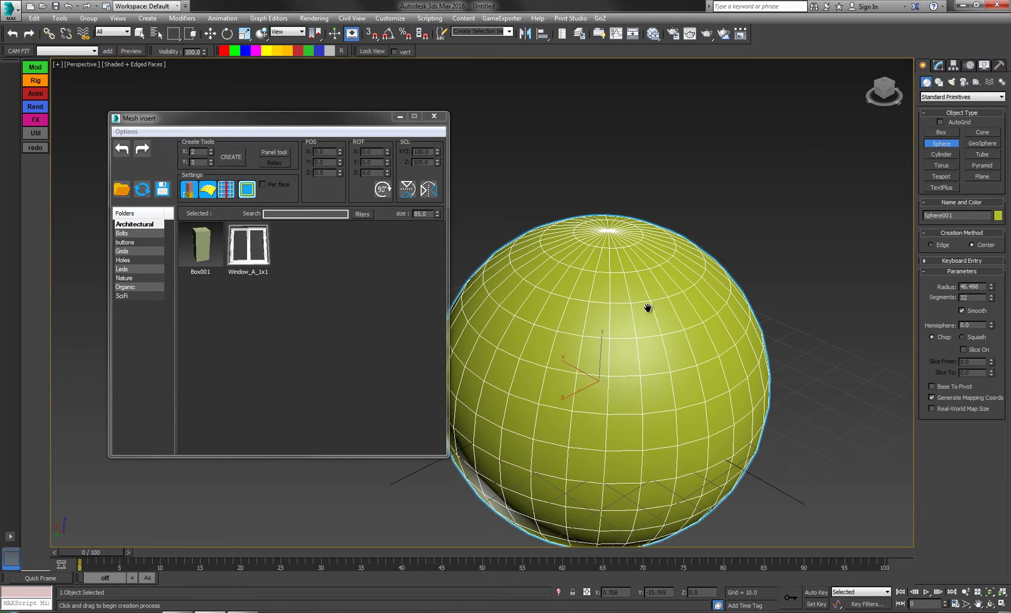
pyautogui.moveTo(650, 310); pyautogui.dragTo(650, 248, button='middle')
pyautogui.press('r')
pyautogui.rightClick(647, 246)
pyautogui.moveTo(704, 352)
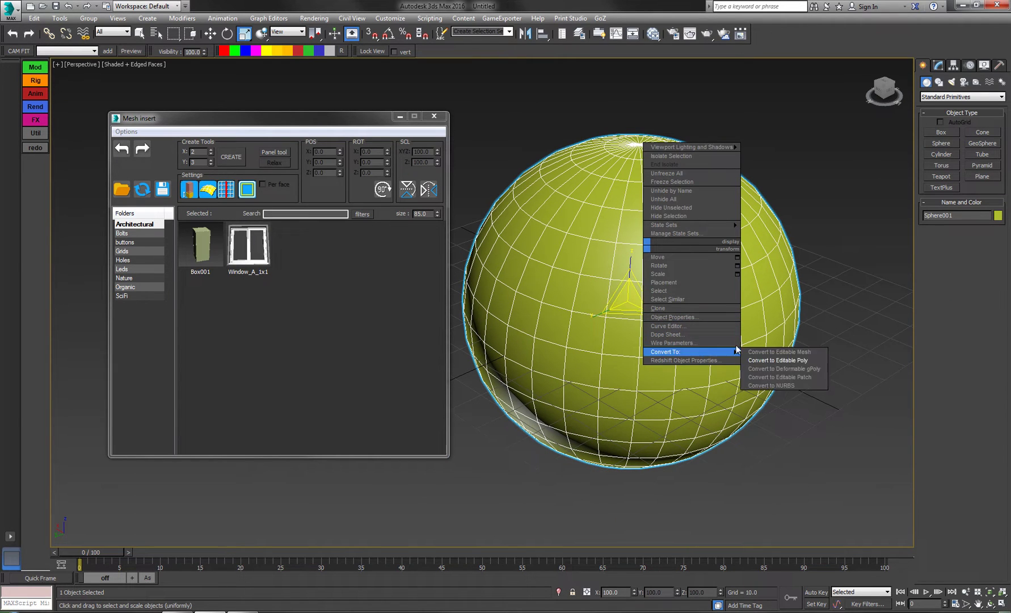
pyautogui.click(769, 359)
# Step: Select a 2 x 2 block of polygons on the front of the sphere
pyautogui.click(973, 213)
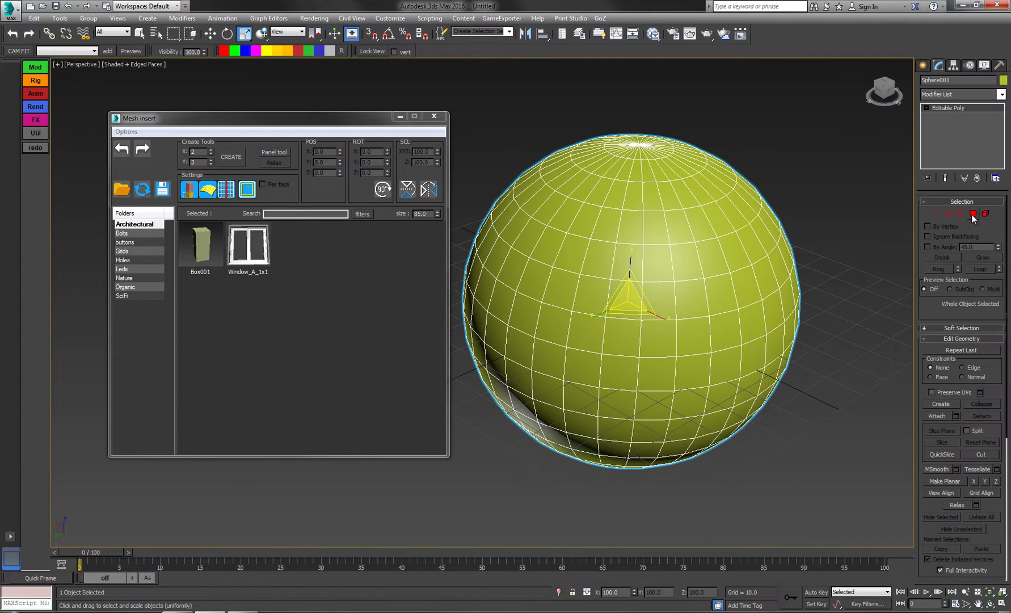
pyautogui.click(652, 269)
pyautogui.keyDown('ctrl'); pyautogui.click(660, 301); pyautogui.keyUp('ctrl')
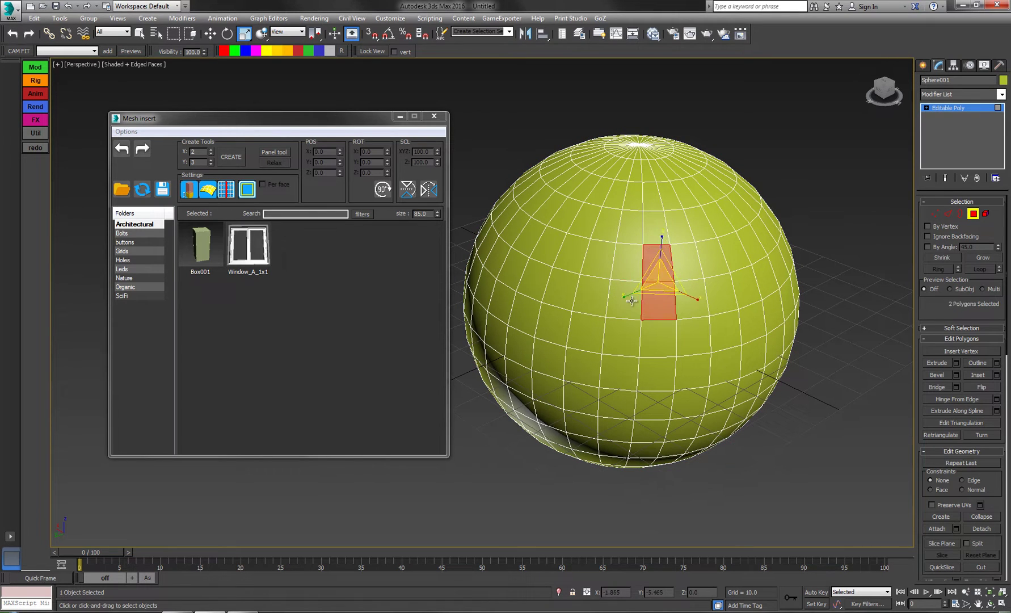
pyautogui.keyDown('ctrl'); pyautogui.click(625, 301); pyautogui.keyUp('ctrl')
pyautogui.keyDown('ctrl'); pyautogui.click(629, 262); pyautogui.keyUp('ctrl')
# Step: Keep the Architectural folder displayed and enable the per Face Selection filter for its assets
pyautogui.click(154, 244)
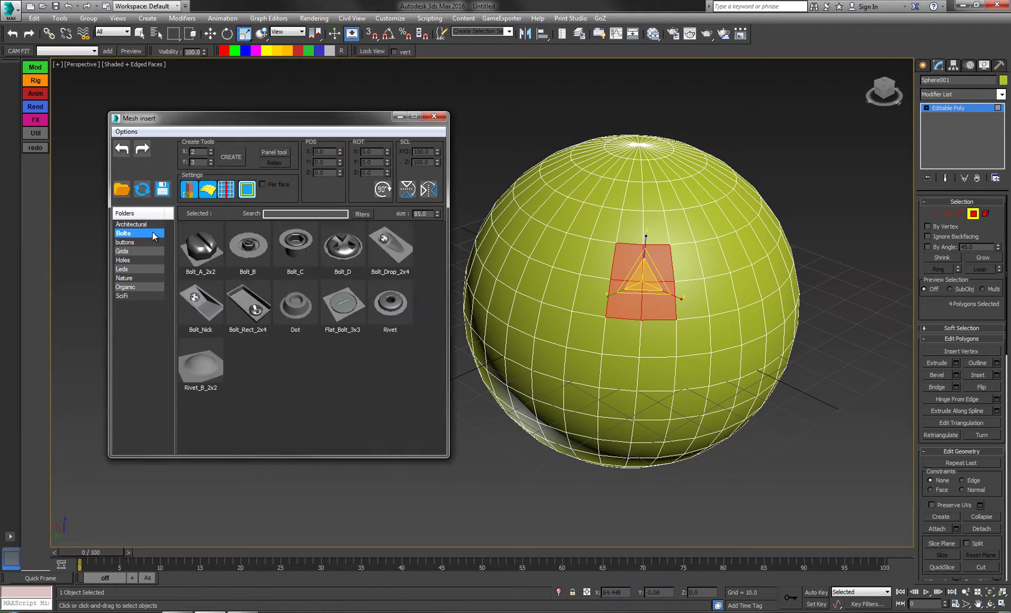
pyautogui.click(157, 226)
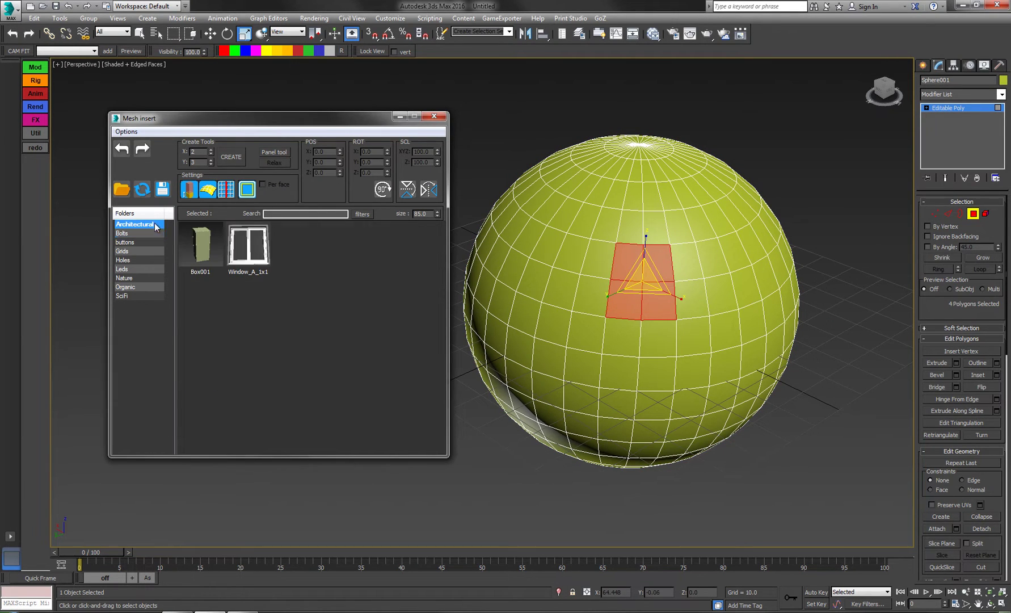
pyautogui.click(363, 214)
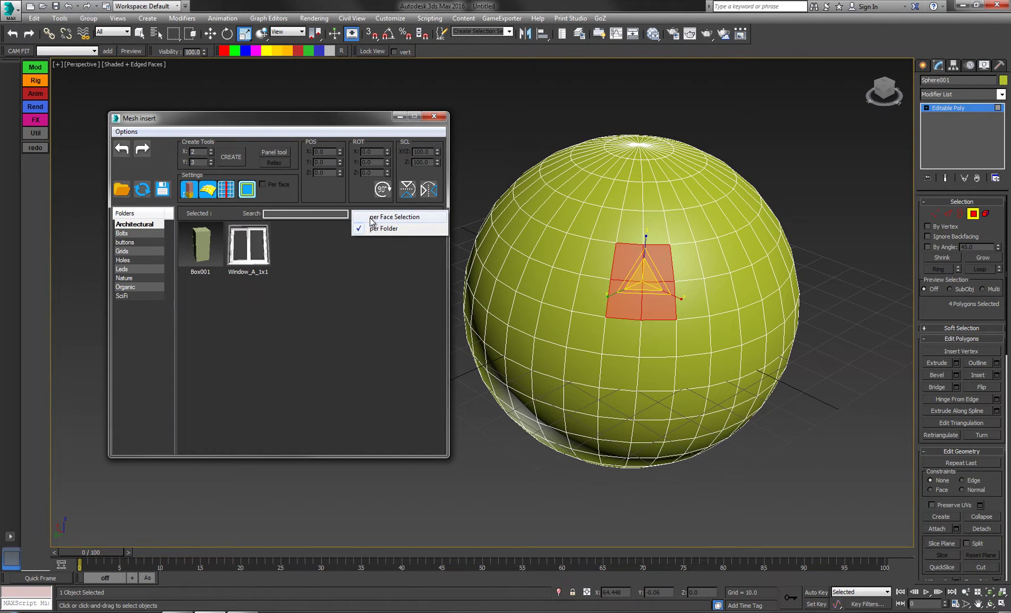
pyautogui.click(377, 217)
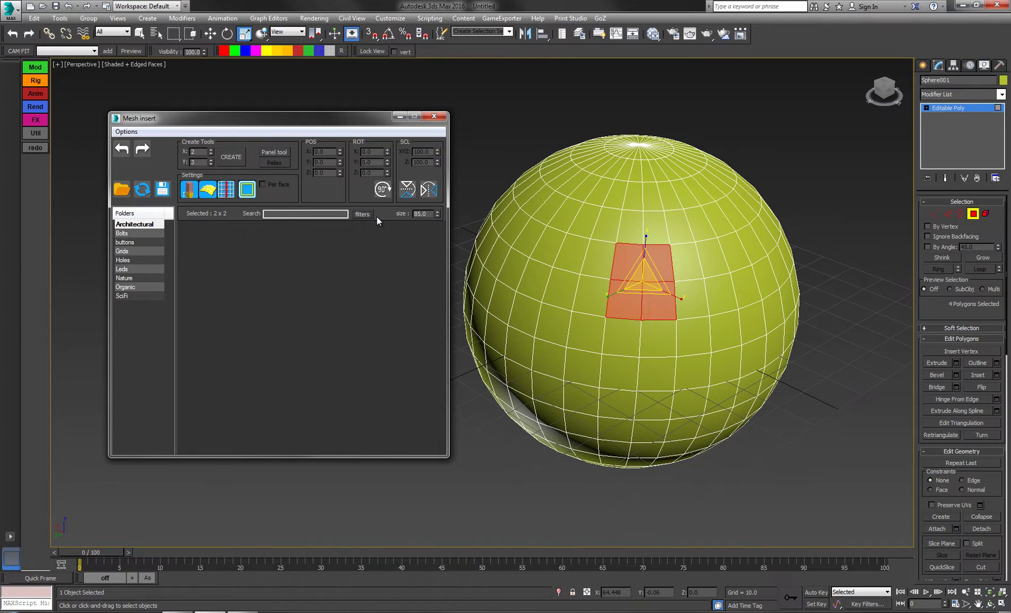
# Step: Select a single polygon on the sphere's front and extend the selection to a 3 x 2 block
pyautogui.click(617, 301)
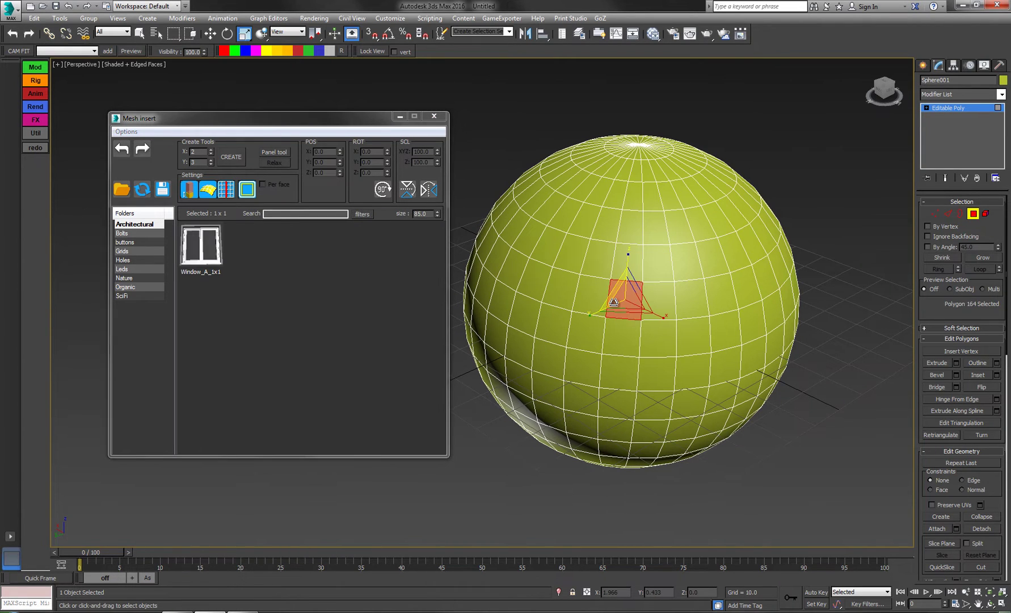
pyautogui.click(230, 214)
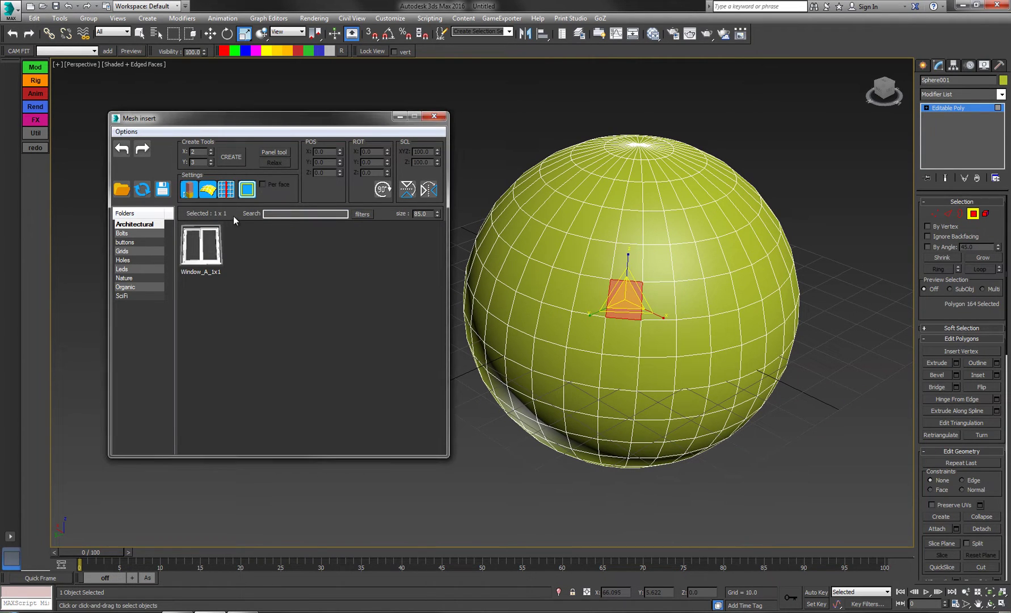
pyautogui.keyDown('ctrl'); pyautogui.click(623, 267); pyautogui.keyUp('ctrl')
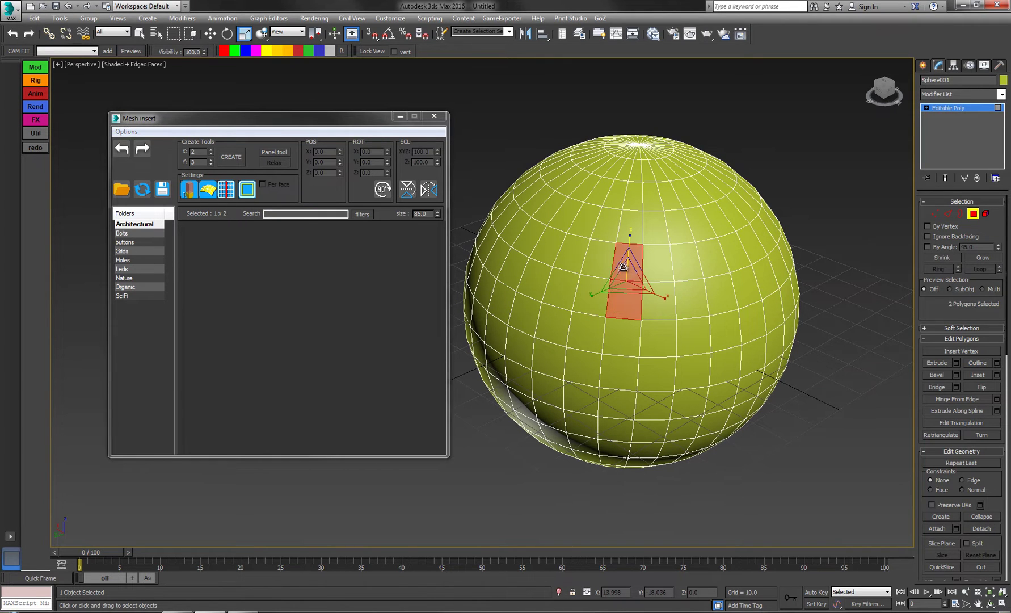
pyautogui.keyDown('ctrl'); pyautogui.click(656, 264); pyautogui.keyUp('ctrl')
pyautogui.keyDown('ctrl'); pyautogui.click(657, 299); pyautogui.keyUp('ctrl')
pyautogui.keyDown('ctrl'); pyautogui.click(690, 296); pyautogui.keyUp('ctrl')
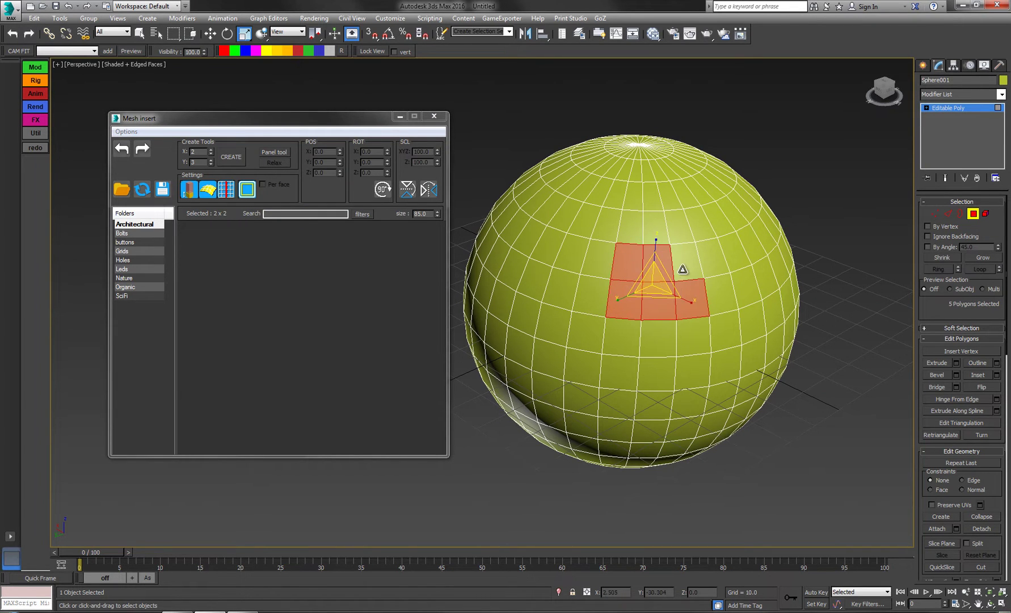
pyautogui.keyDown('ctrl'); pyautogui.click(682, 269); pyautogui.keyUp('ctrl')
# Step: Reshape the polygon selection into a 2 x 3 block and reduce it to only its upper 2 x 1 row
pyautogui.keyDown('alt'); pyautogui.moveTo(683, 269); pyautogui.dragTo(366, 245, button='middle'); pyautogui.keyUp('alt')
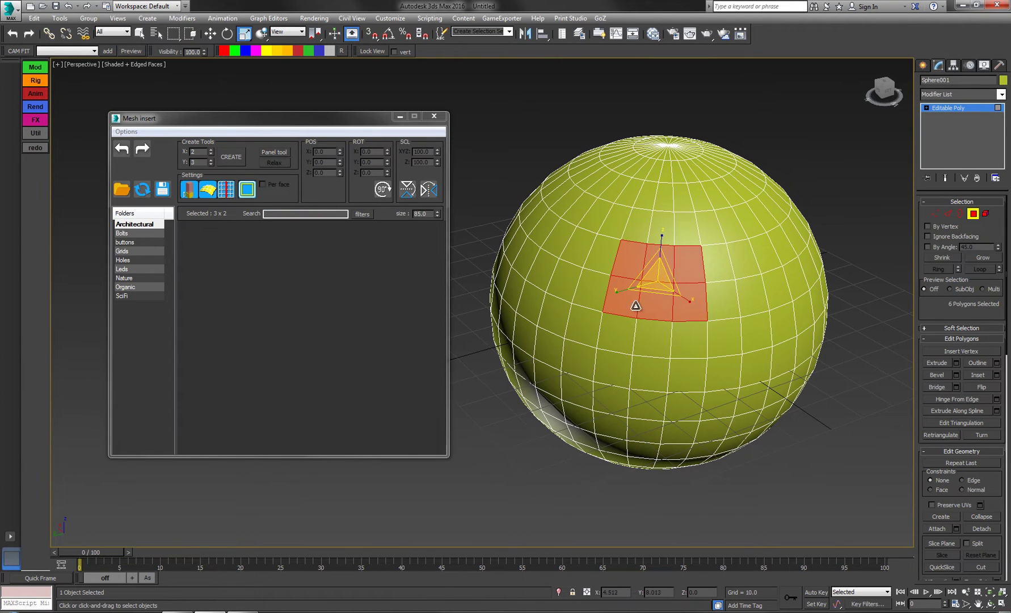
pyautogui.keyDown('ctrl'); pyautogui.click(620, 335); pyautogui.keyUp('ctrl')
pyautogui.keyDown('ctrl'); pyautogui.click(653, 339); pyautogui.keyUp('ctrl')
pyautogui.keyDown('alt'); pyautogui.click(689, 259); pyautogui.keyUp('alt')
pyautogui.keyDown('alt'); pyautogui.click(689, 315); pyautogui.keyUp('alt')
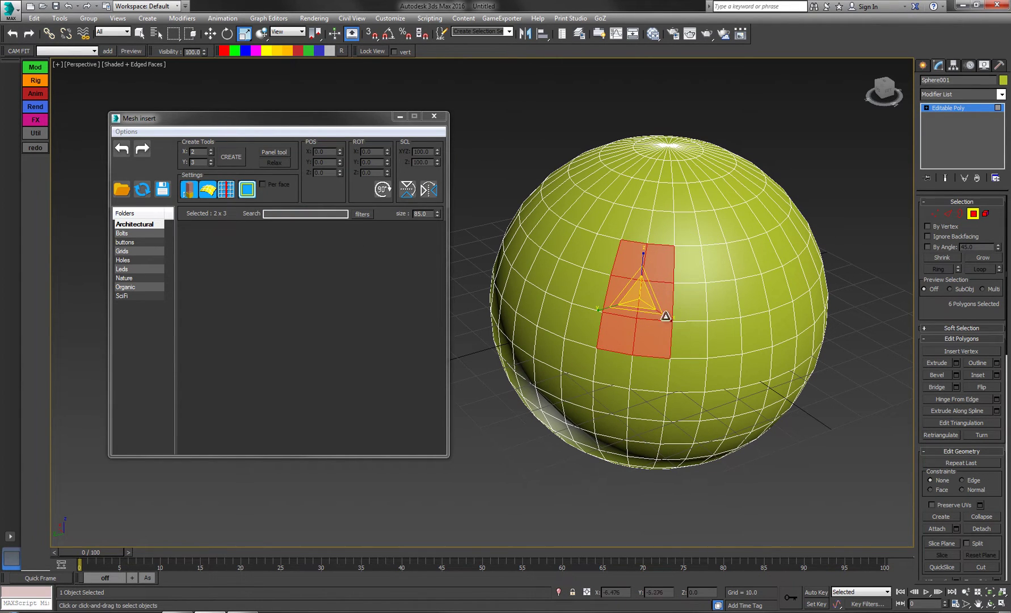
pyautogui.click(619, 263)
pyautogui.keyDown('ctrl'); pyautogui.click(662, 262); pyautogui.keyUp('ctrl')
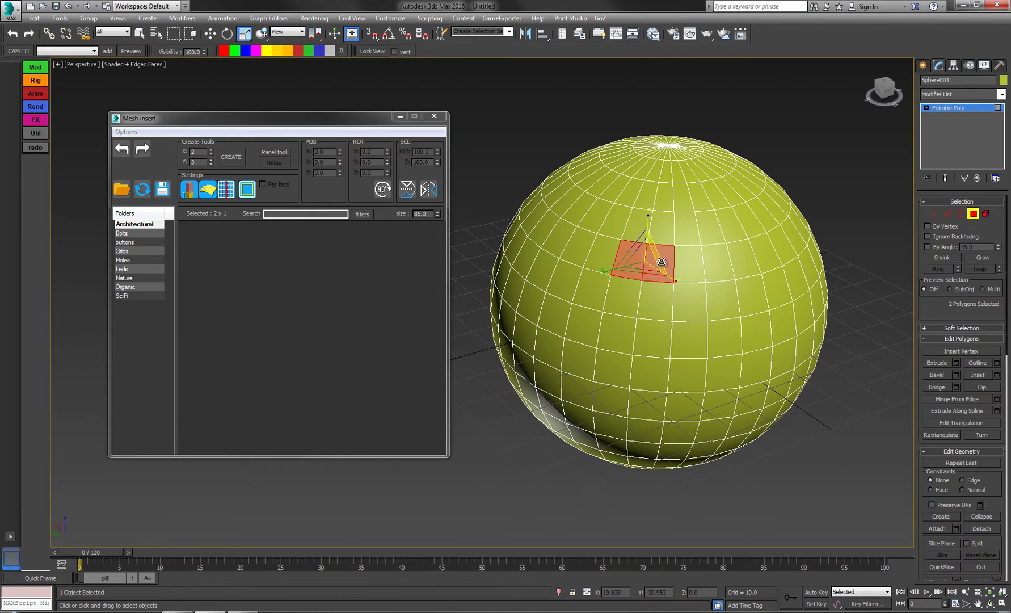
# Step: Select one polygon on the sphere's front and grow the selection to a 3 x 3 block
pyautogui.click(625, 297)
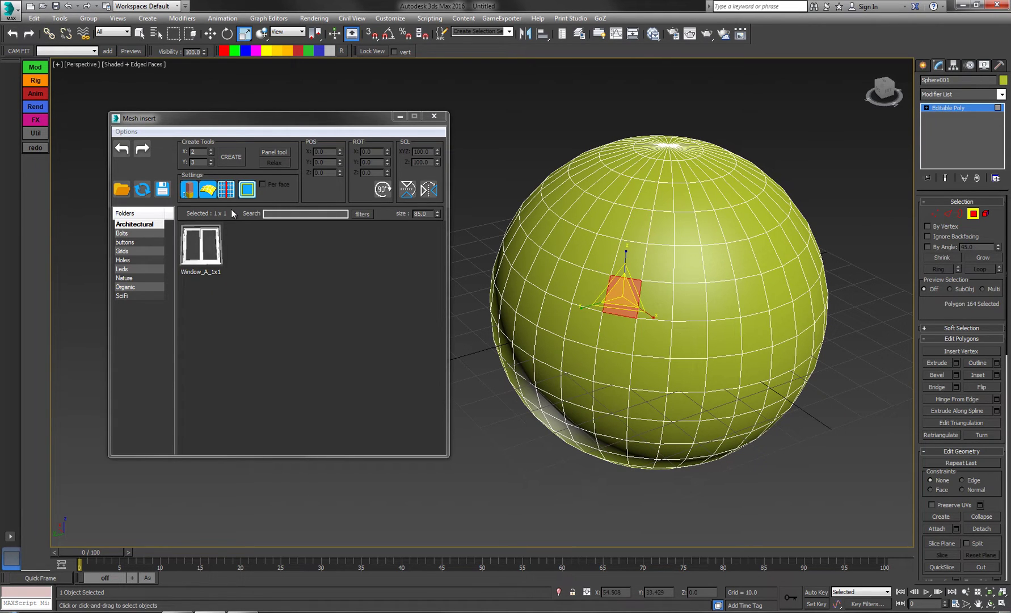
pyautogui.click(982, 259)
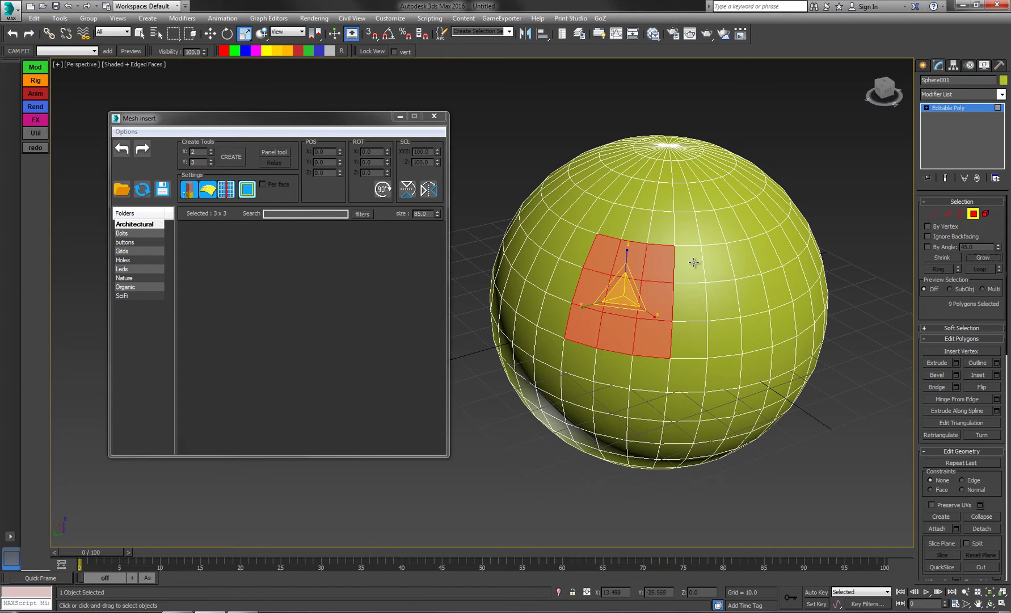
# Step: Switch the per Face Selection filter off and back on while the Architectural folder is displayed
pyautogui.keyDown('alt'); pyautogui.moveTo(695, 264); pyautogui.dragTo(628, 258, button='middle'); pyautogui.keyUp('alt')
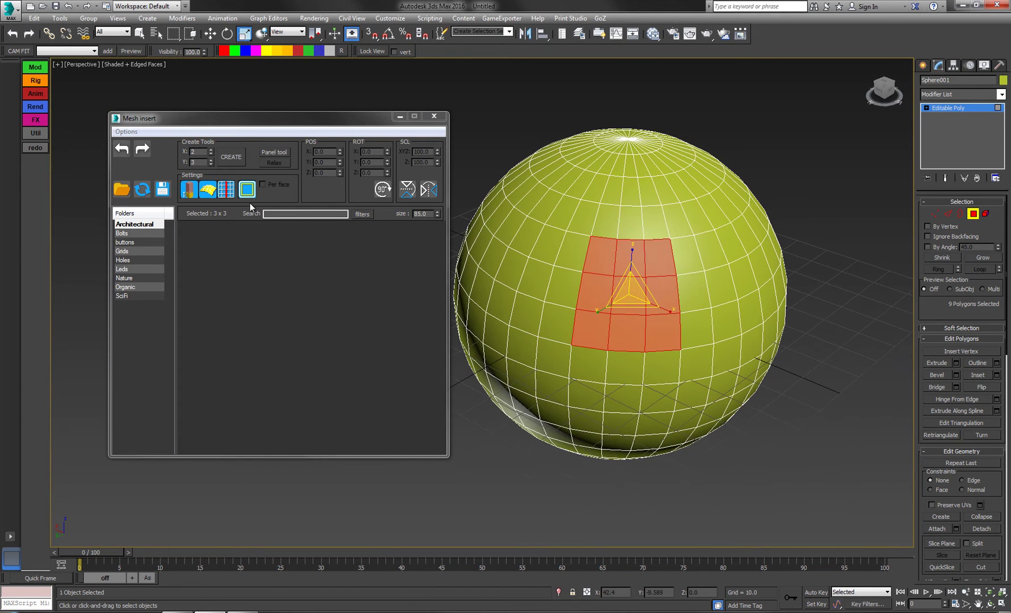
pyautogui.click(361, 214)
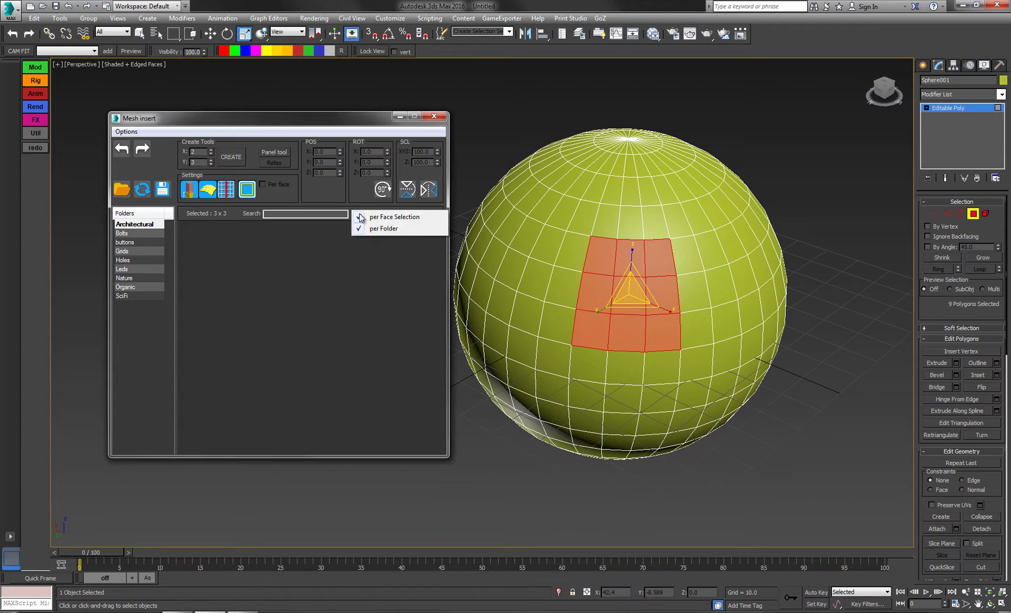
pyautogui.click(359, 214)
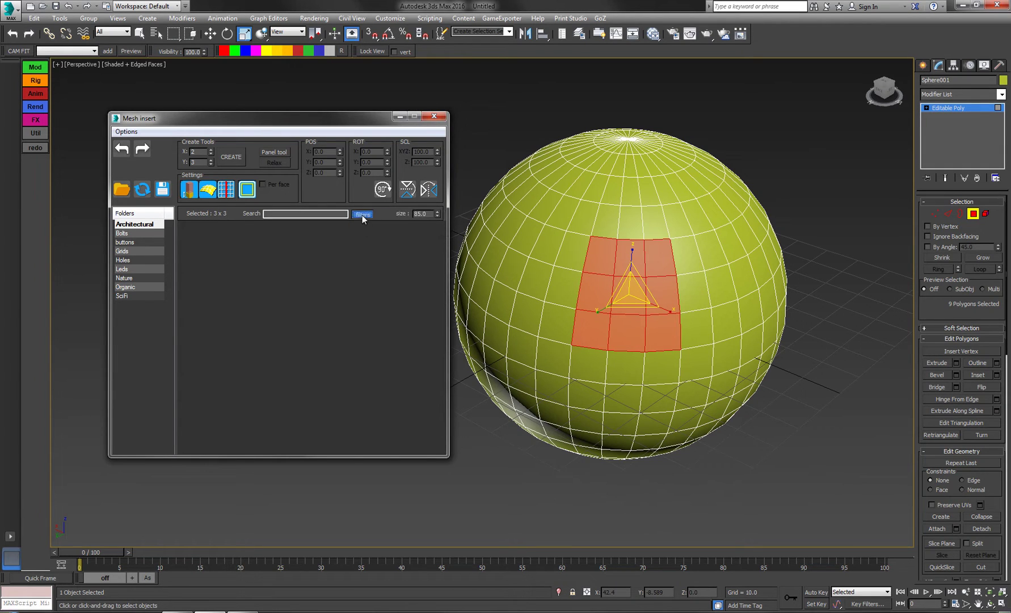
pyautogui.click(362, 216)
pyautogui.click(363, 217)
pyautogui.click(363, 216)
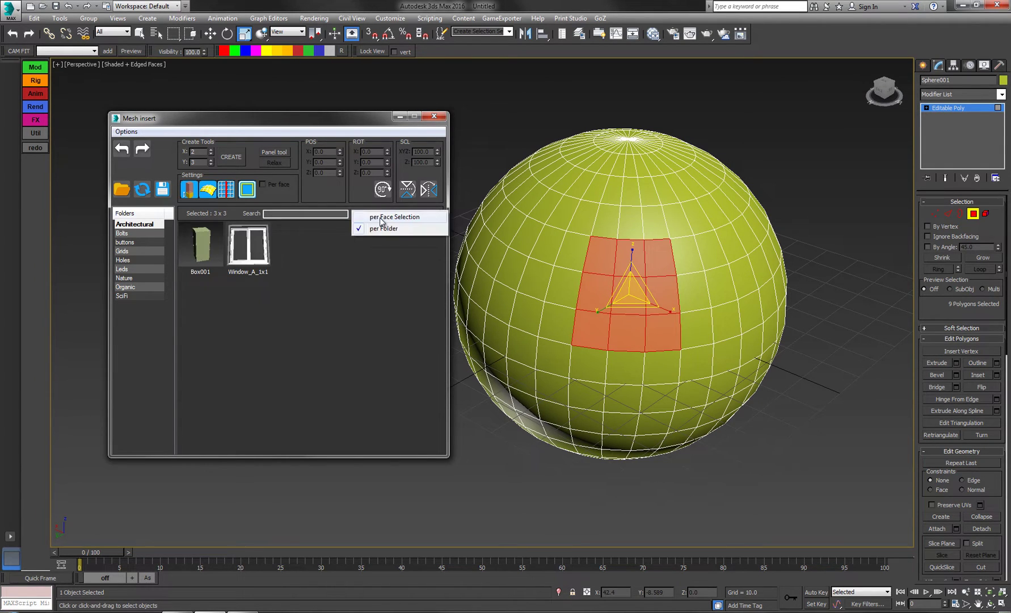
pyautogui.click(379, 220)
pyautogui.moveTo(665, 292)
pyautogui.mouseDown(button='middle')
pyautogui.moveTo(683, 279)
pyautogui.moveTo(653, 287)
pyautogui.mouseUp(button='middle')
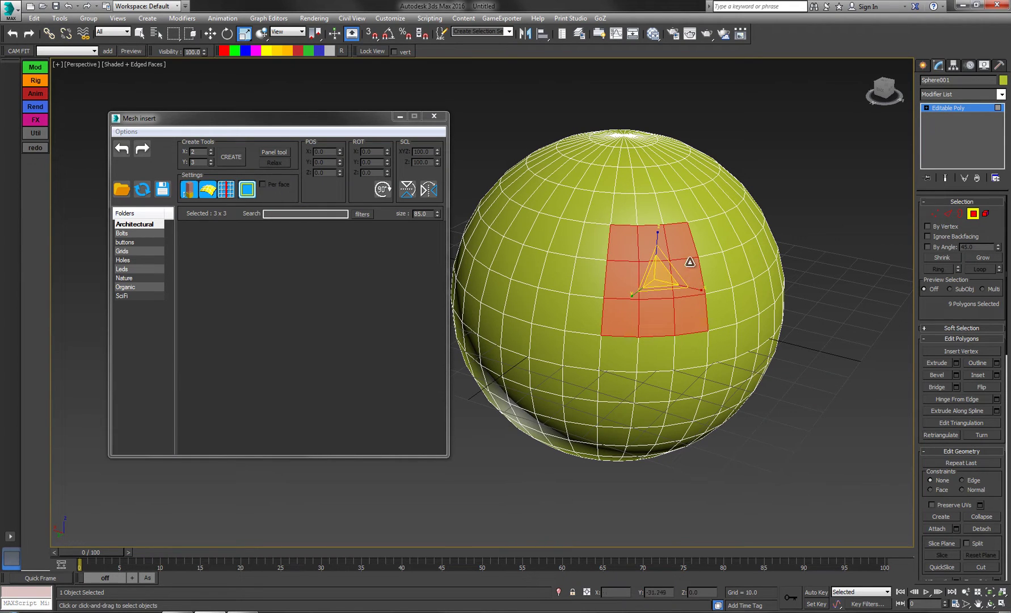
# Step: Check the Bolts, buttons and Holes folders for assets matching the 3 x 3 selection, returning to Bolts
pyautogui.click(137, 234)
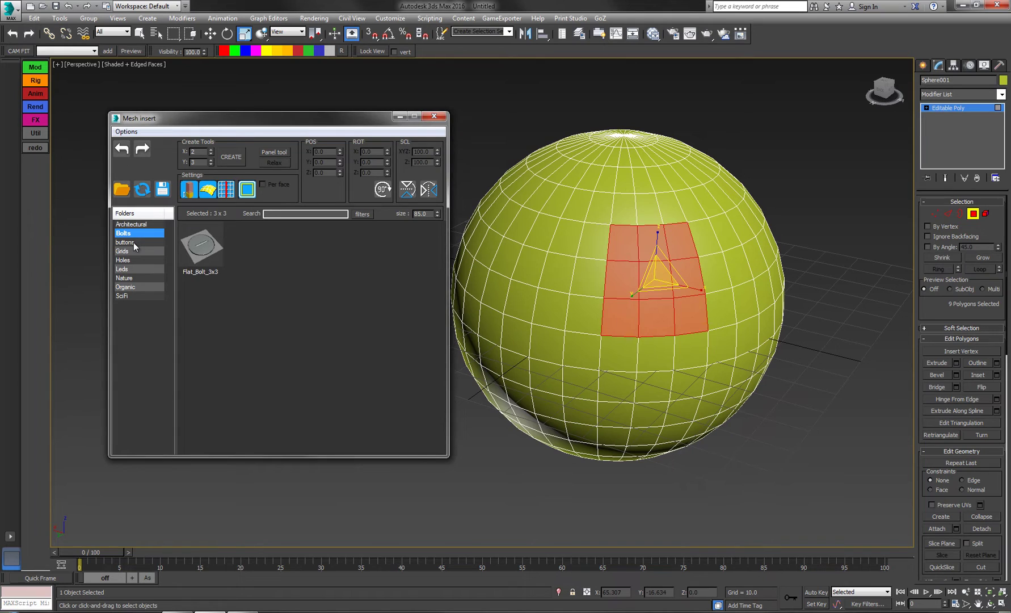
pyautogui.click(133, 243)
pyautogui.click(132, 260)
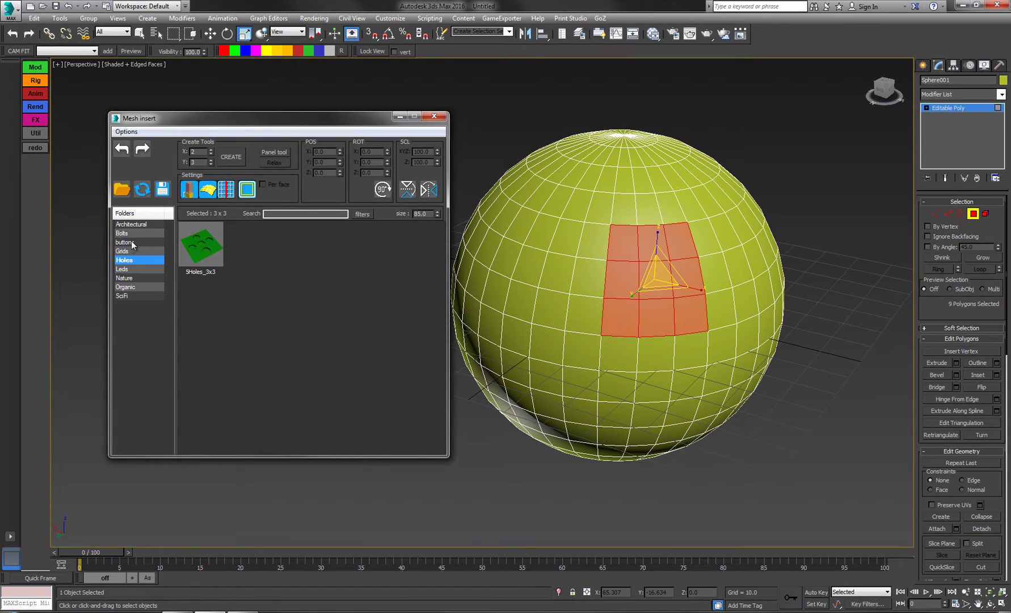
pyautogui.click(131, 235)
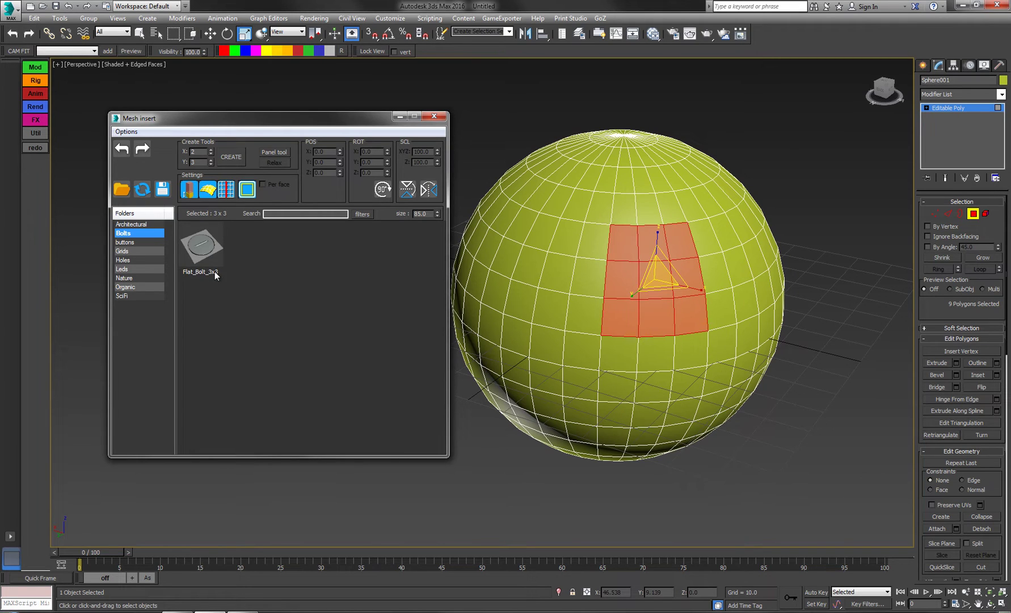
# Step: Select a 2 x 2 polygon block on the sphere's front and grow the selection to 4 x 4
pyautogui.click(656, 273)
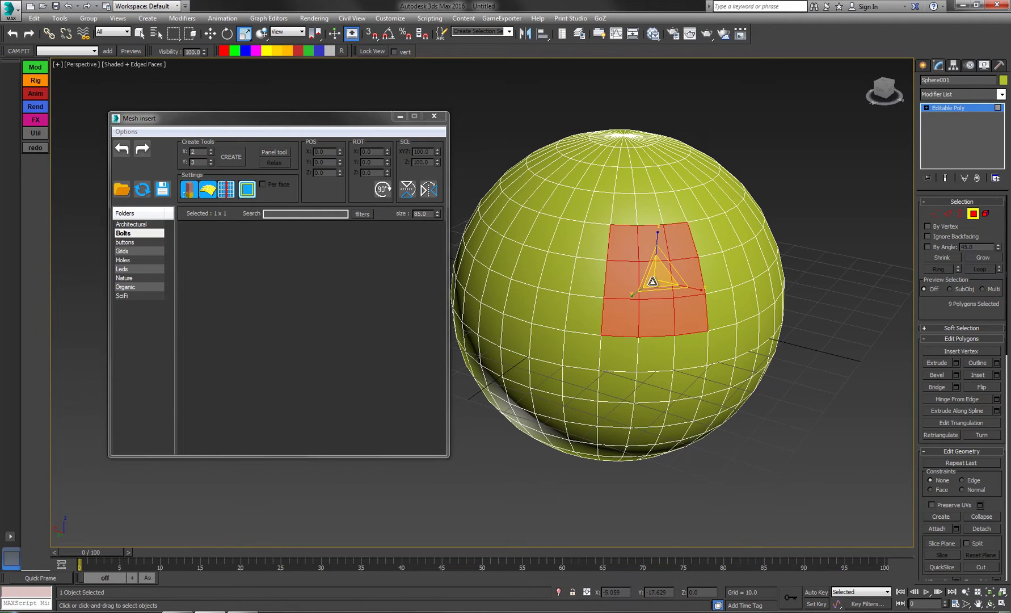
pyautogui.keyDown('ctrl'); pyautogui.click(625, 274); pyautogui.keyUp('ctrl')
pyautogui.keyDown('ctrl'); pyautogui.click(622, 244); pyautogui.keyUp('ctrl')
pyautogui.keyDown('ctrl'); pyautogui.click(656, 242); pyautogui.keyUp('ctrl')
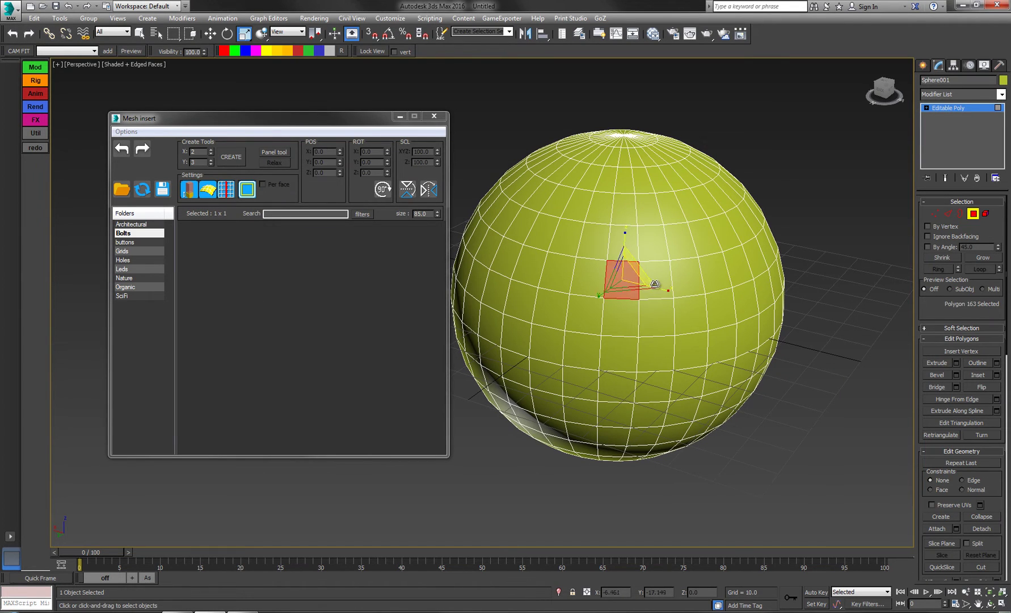
pyautogui.click(978, 258)
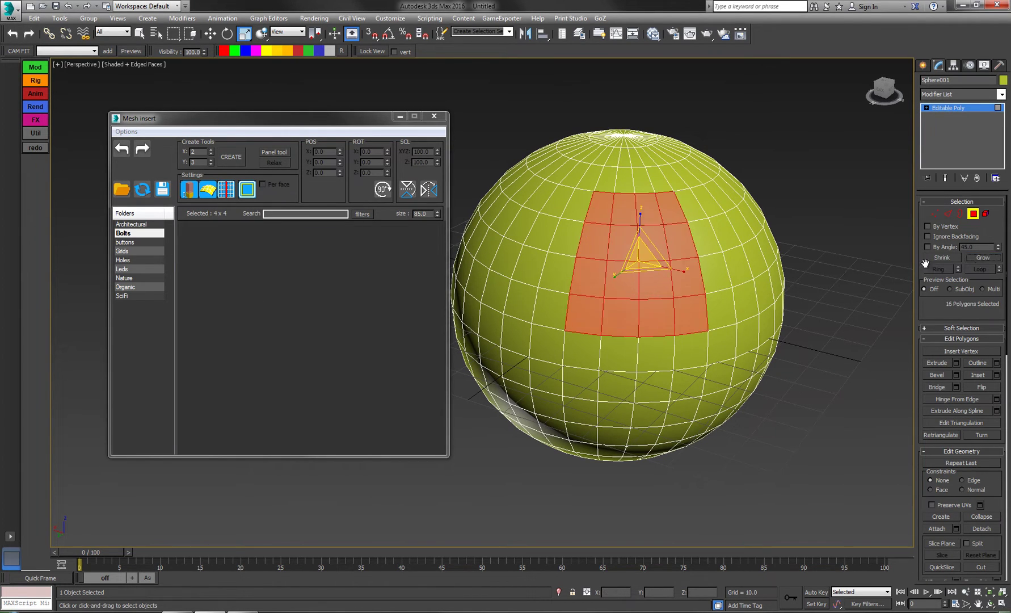
# Step: Select a 3 x 2 polygon block on the sphere's front and display the matching assets of the buttons folder
pyautogui.click(590, 280)
pyautogui.moveTo(587, 278); pyautogui.dragTo(572, 312)
pyautogui.click(139, 243)
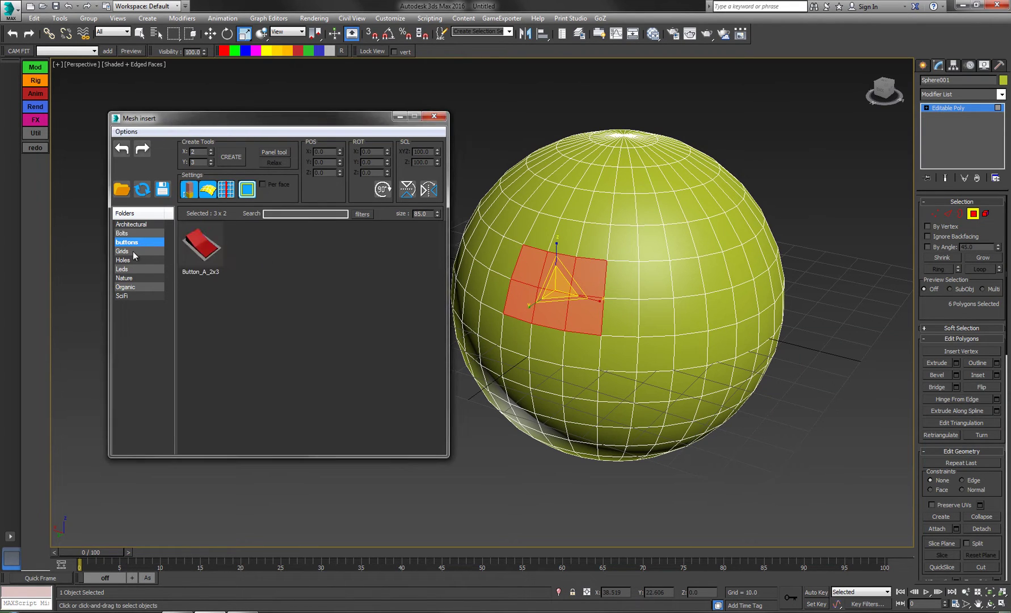
# Step: Browse the Holes, Leds, Nature, Organic and SciFi folders for assets matching the 3 x 2 selection
pyautogui.click(131, 260)
pyautogui.click(137, 269)
pyautogui.click(135, 287)
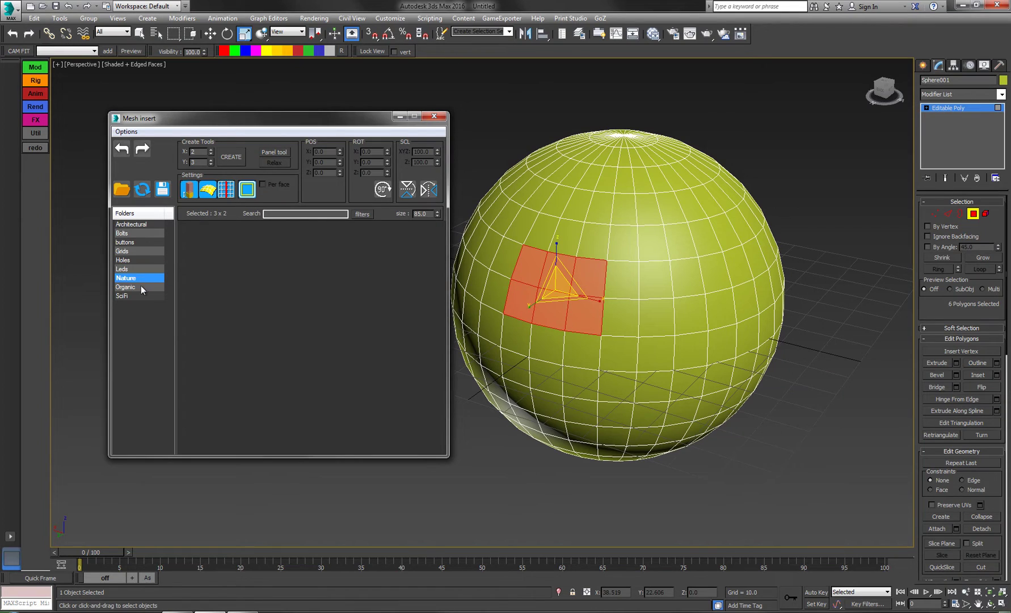
pyautogui.click(137, 295)
pyautogui.click(133, 288)
pyautogui.click(134, 287)
pyautogui.click(133, 296)
pyautogui.click(137, 278)
# Step: Disable the per Folder filter to list assets from all folders by face selection only
pyautogui.click(366, 215)
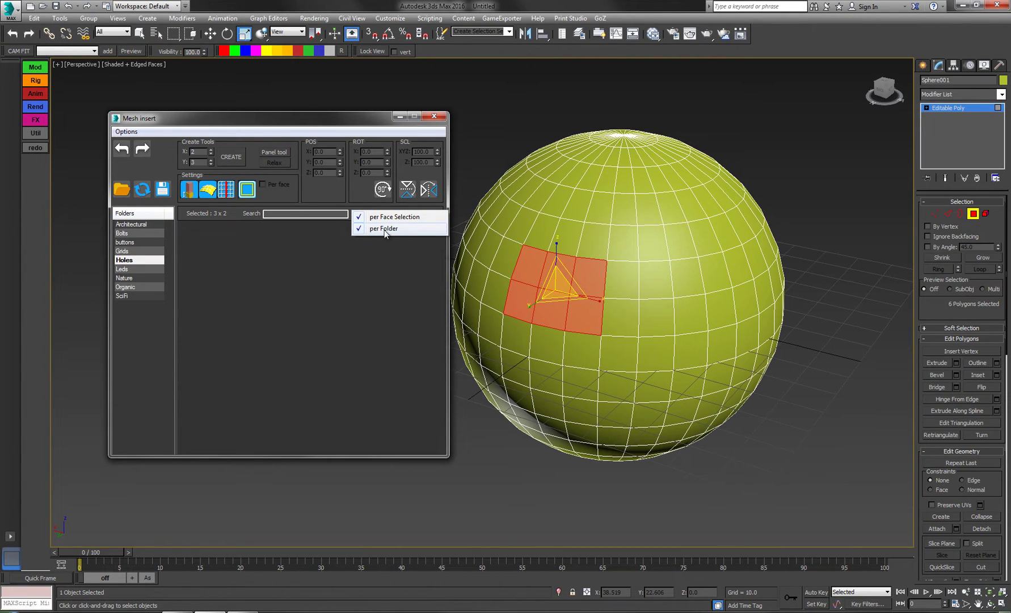
pyautogui.click(379, 230)
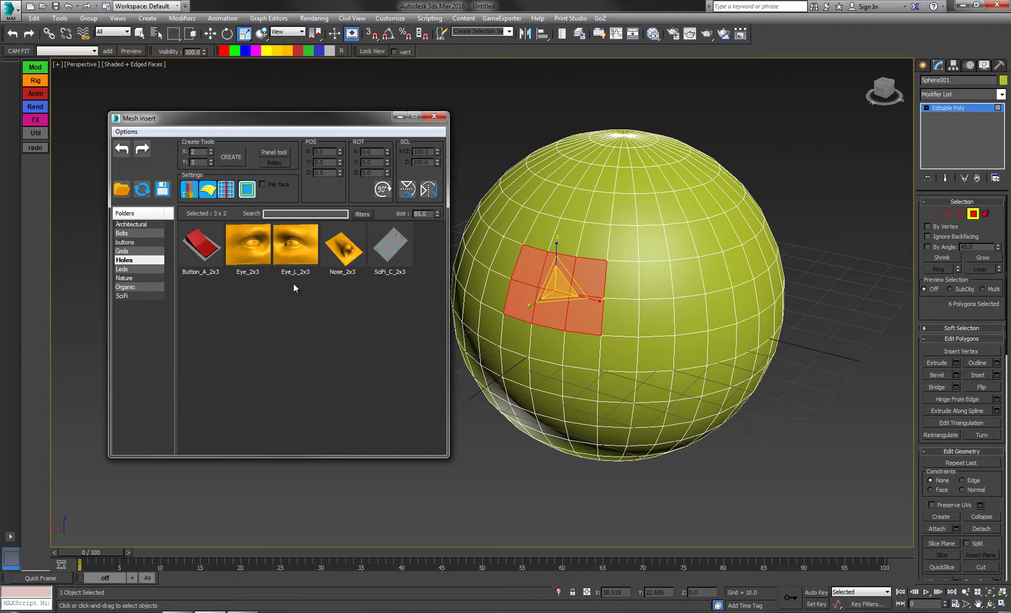
pyautogui.click(364, 214)
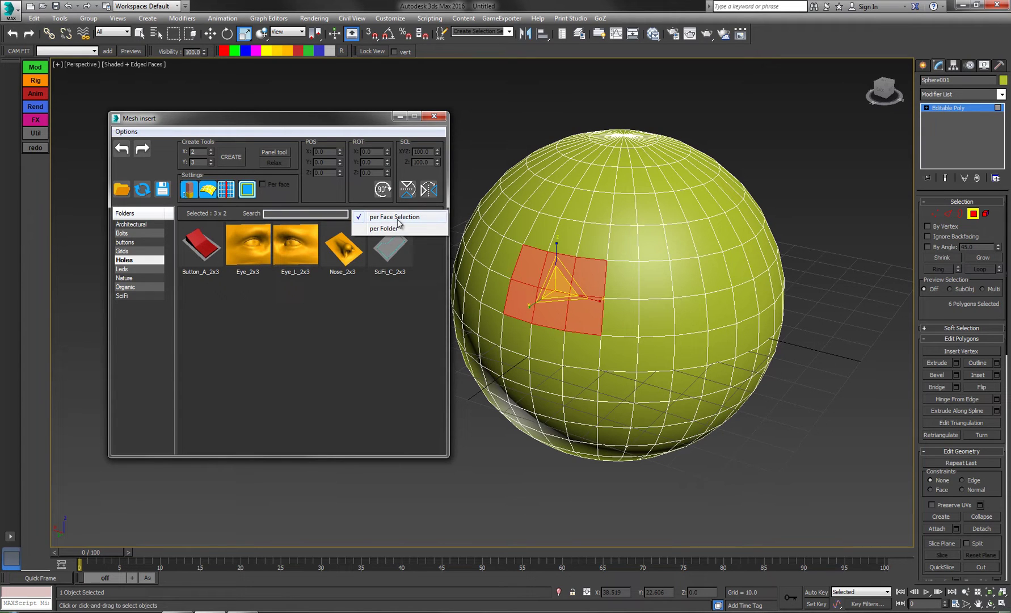
pyautogui.click(587, 281)
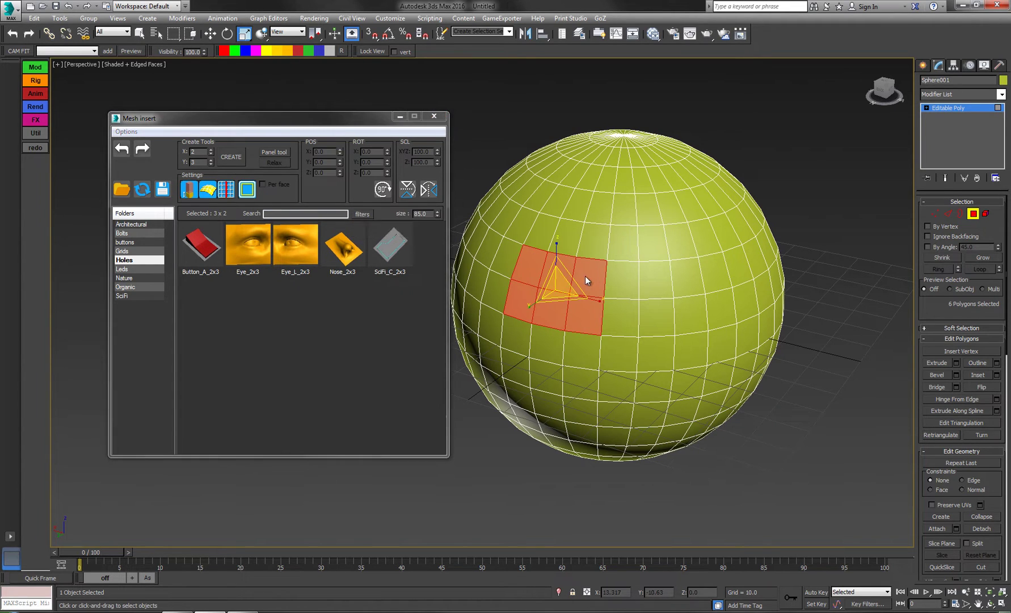
# Step: Select one polygon on the sphere, extend it to a 3 x 1 row and enlarge that to a 3 x 2 block
pyautogui.click(587, 281)
pyautogui.keyDown('alt'); pyautogui.moveTo(645, 268); pyautogui.dragTo(676, 286, button='middle'); pyautogui.keyUp('alt')
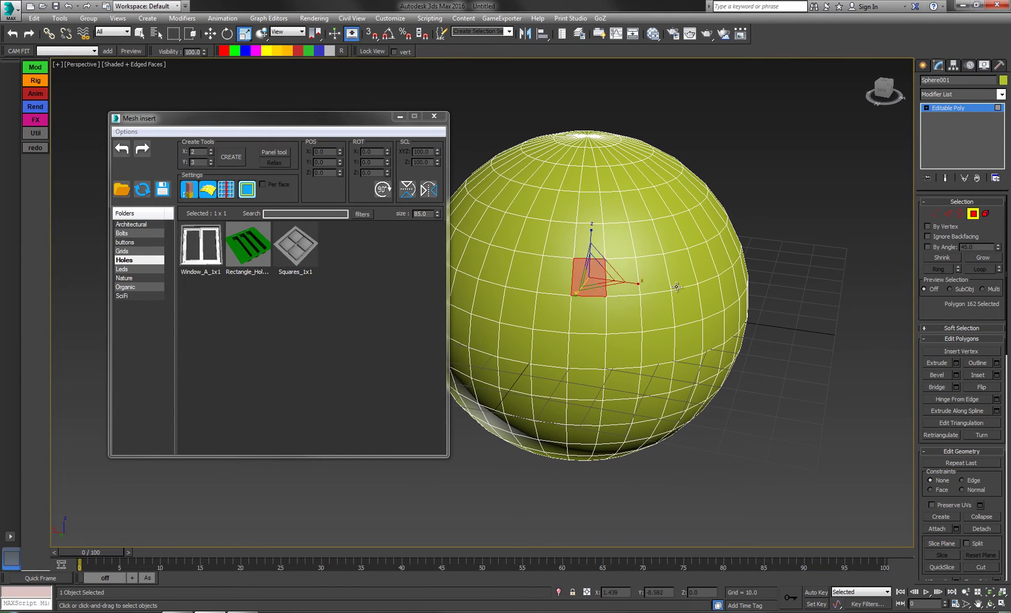
pyautogui.keyDown('ctrl'); pyautogui.click(624, 275); pyautogui.keyUp('ctrl')
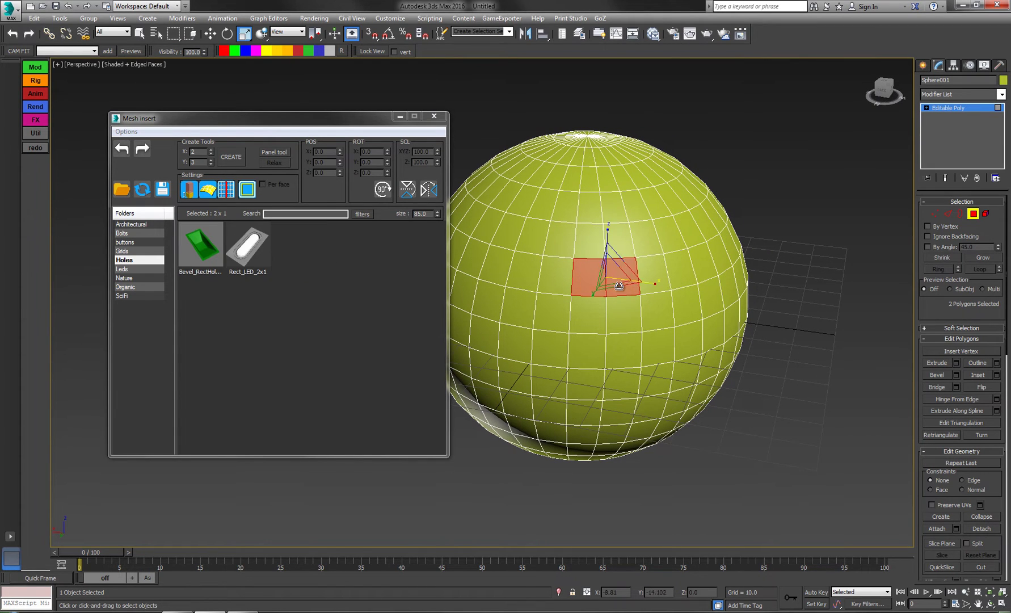
pyautogui.keyDown('ctrl'); pyautogui.click(646, 279); pyautogui.keyUp('ctrl')
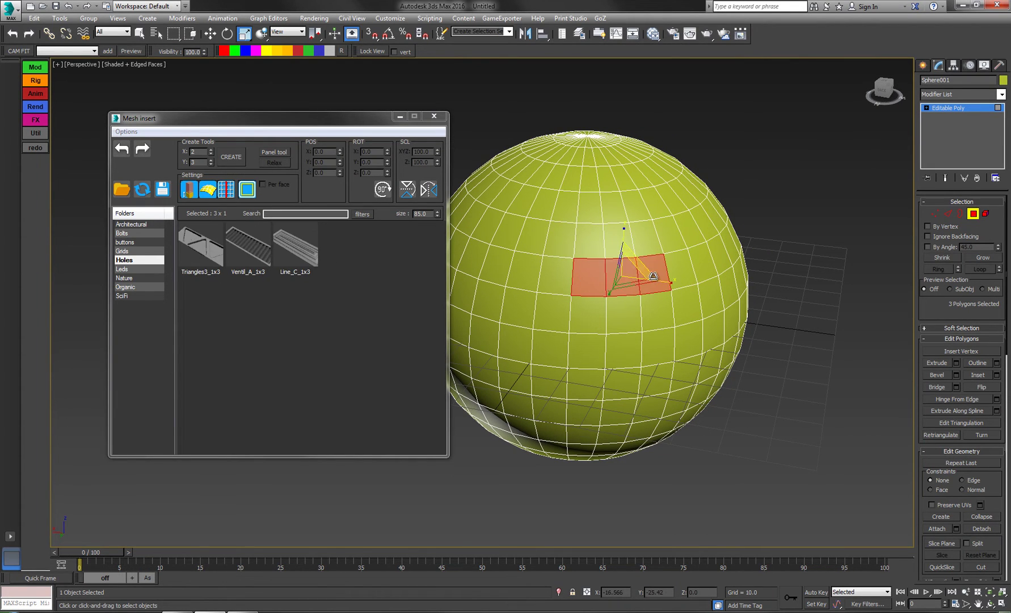
pyautogui.keyDown('ctrl'); pyautogui.click(586, 310); pyautogui.keyUp('ctrl')
pyautogui.keyDown('ctrl'); pyautogui.click(658, 309); pyautogui.keyUp('ctrl')
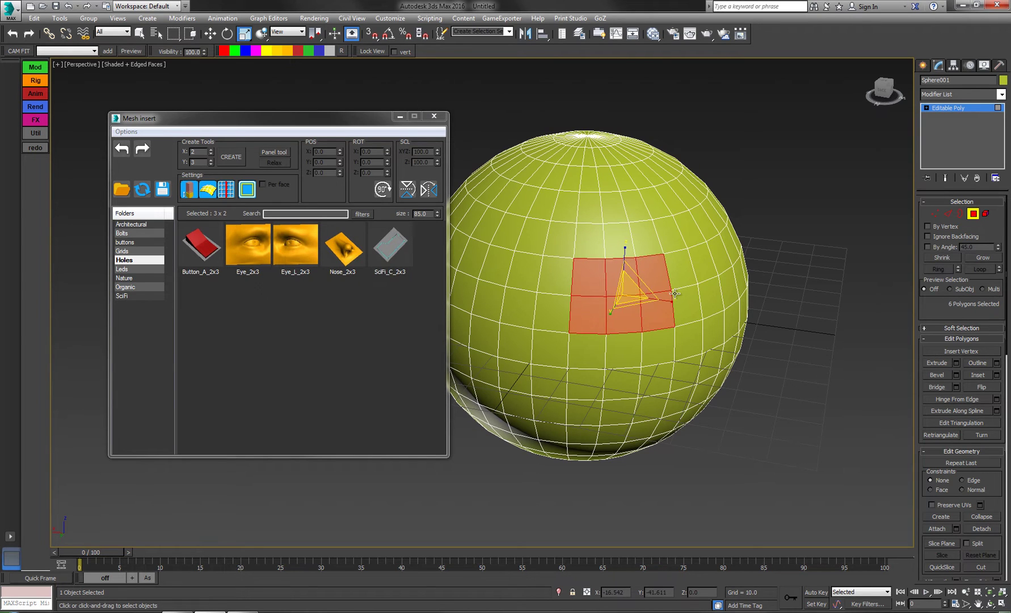
# Step: Replace the selection with a 2 x 2 polygon block and grow it to 4 x 4
pyautogui.click(615, 284)
pyautogui.keyDown('ctrl'); pyautogui.click(587, 276); pyautogui.keyUp('ctrl')
pyautogui.keyDown('ctrl'); pyautogui.click(588, 313); pyautogui.keyUp('ctrl')
pyautogui.keyDown('ctrl'); pyautogui.click(625, 313); pyautogui.keyUp('ctrl')
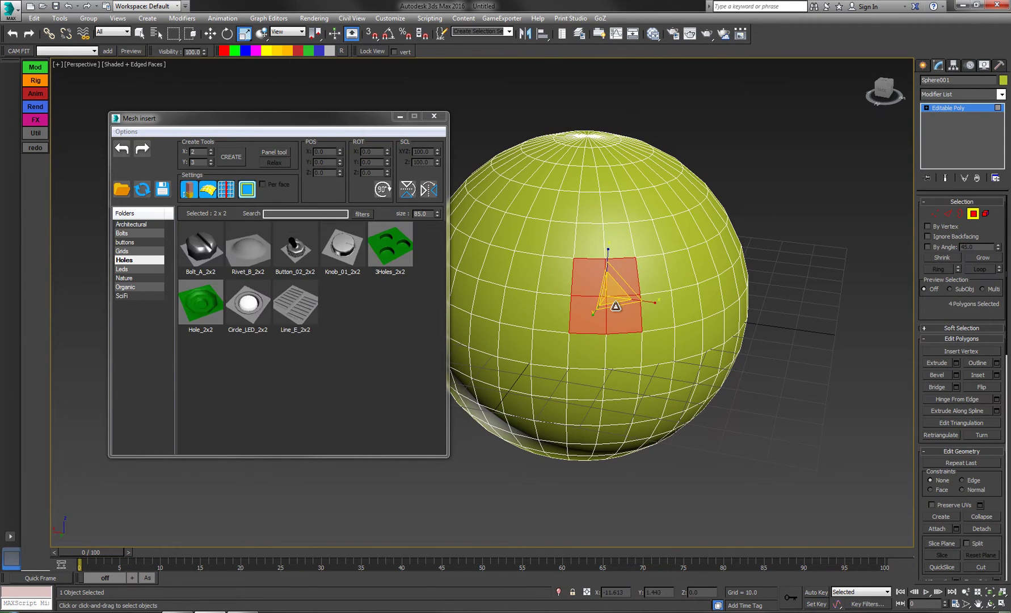
pyautogui.click(978, 259)
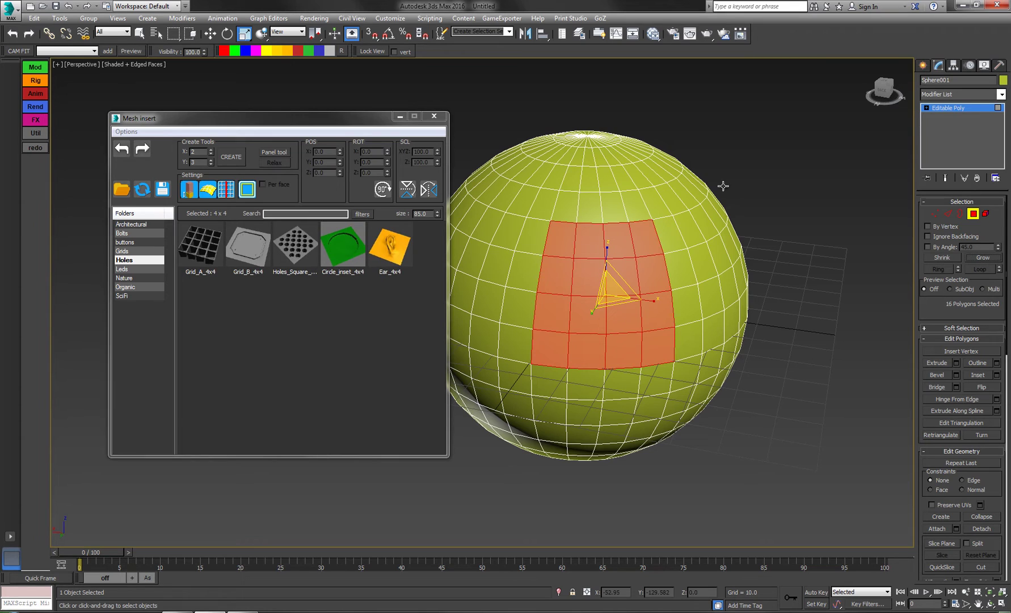
# Step: Disable the per Face Selection filter to list every asset in the library
pyautogui.click(362, 214)
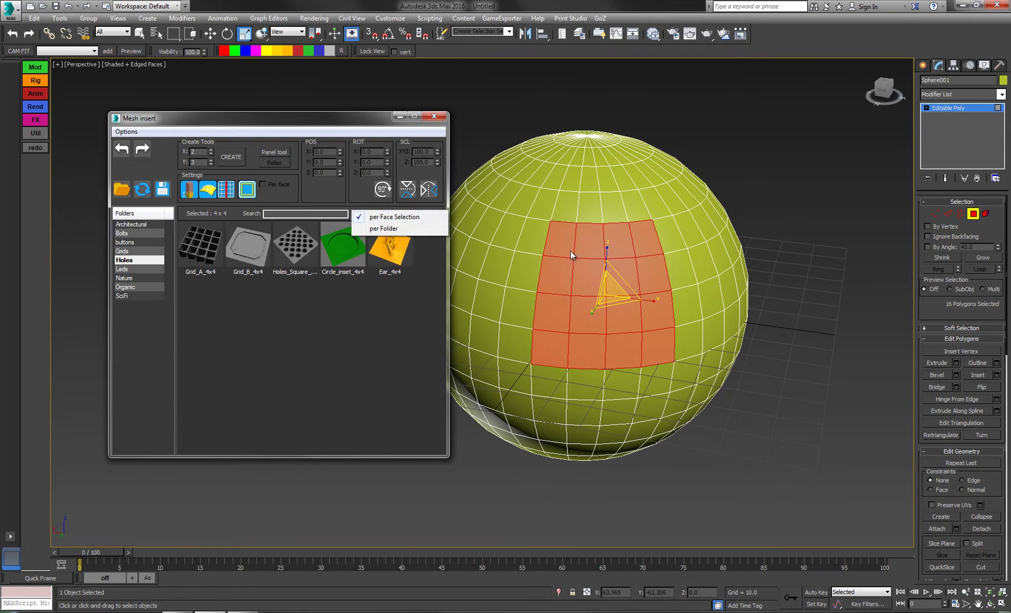
pyautogui.keyDown('alt'); pyautogui.moveTo(571, 250); pyautogui.dragTo(568, 284, button='middle'); pyautogui.keyUp('alt')
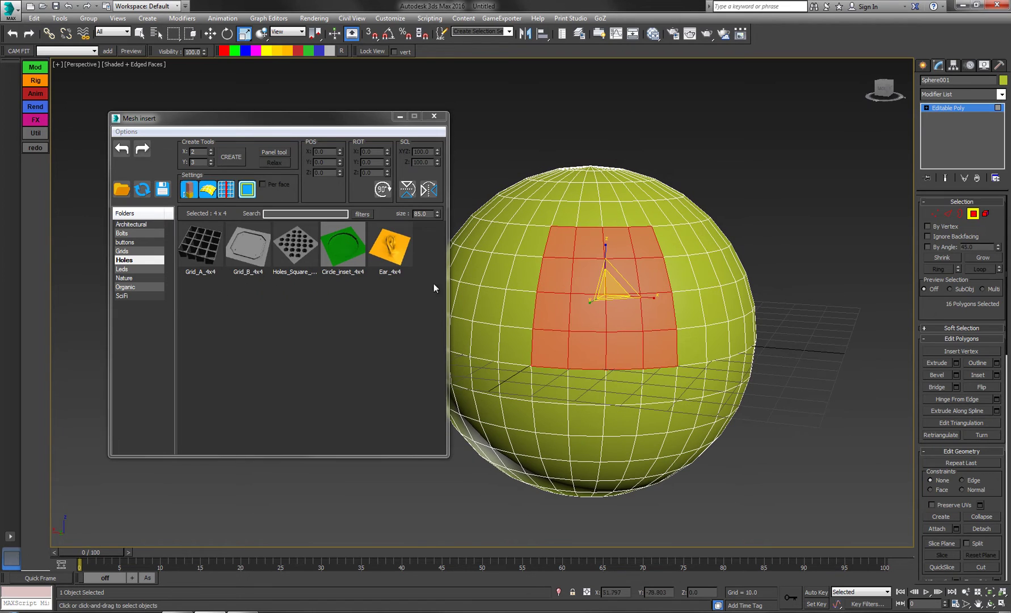
pyautogui.click(361, 213)
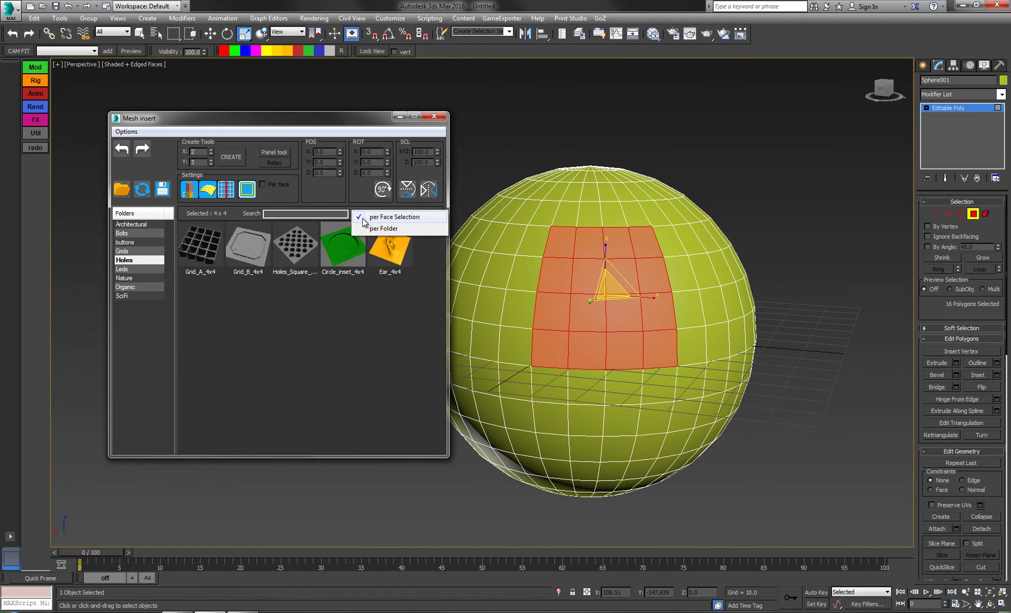
pyautogui.click(372, 226)
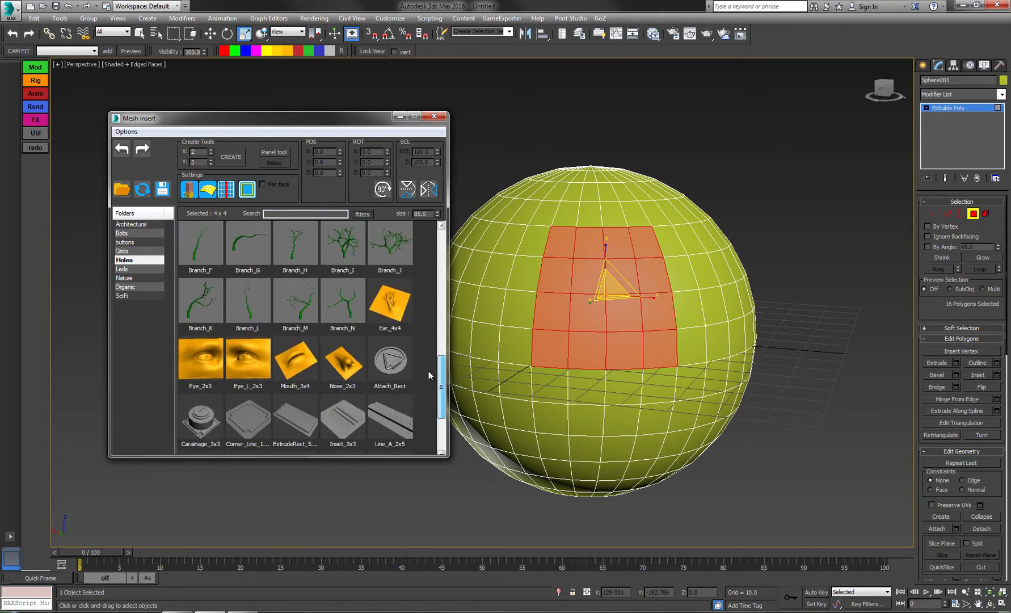
# Step: Search the whole asset library for "bol" and clear the search term
pyautogui.click(278, 215)
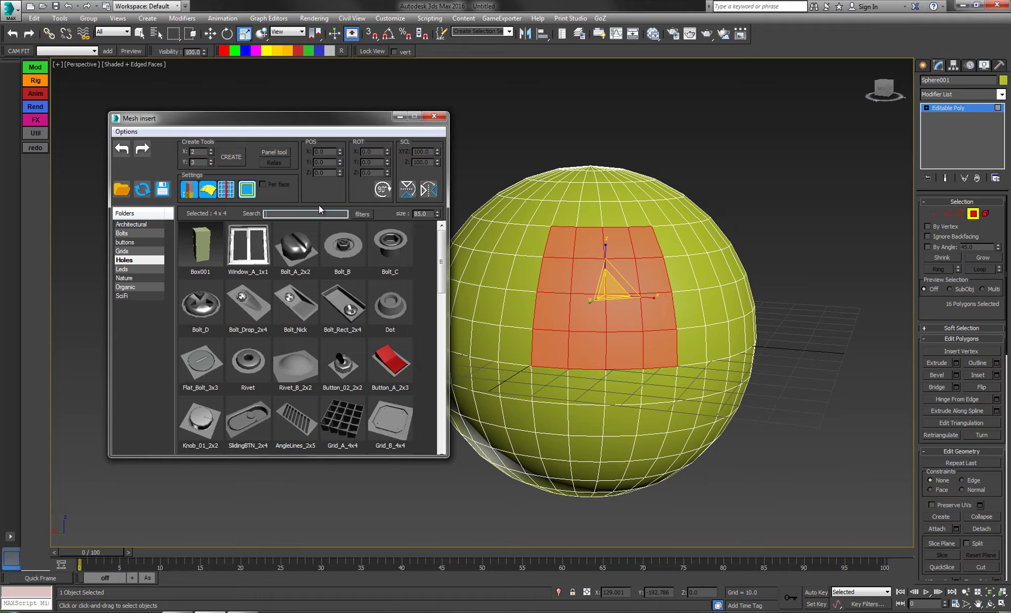
pyautogui.write('bol')
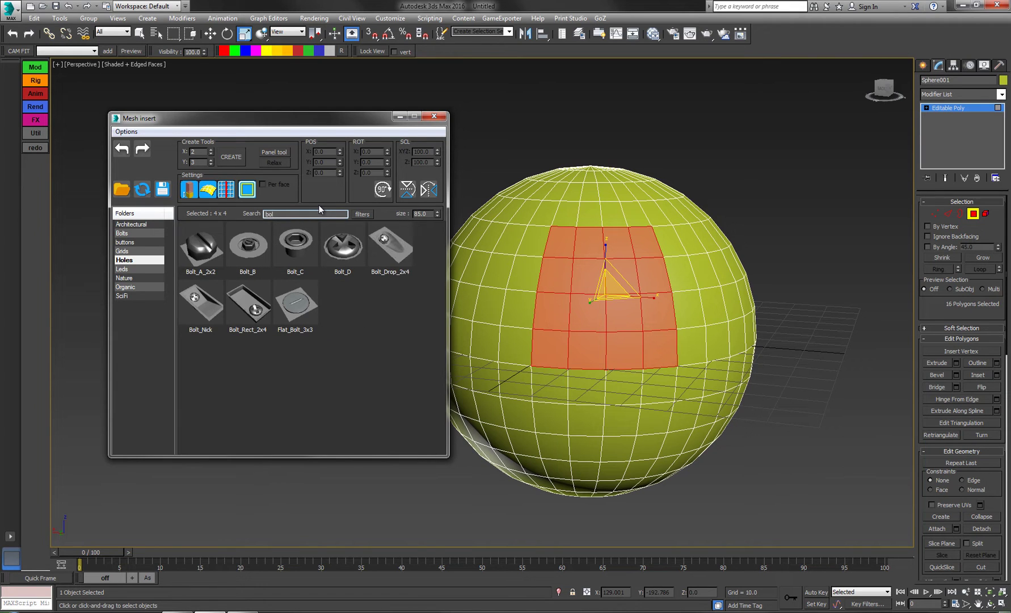
pyautogui.press('BackSpace')
pyautogui.press('BackSpace')
pyautogui.press('BackSpace')
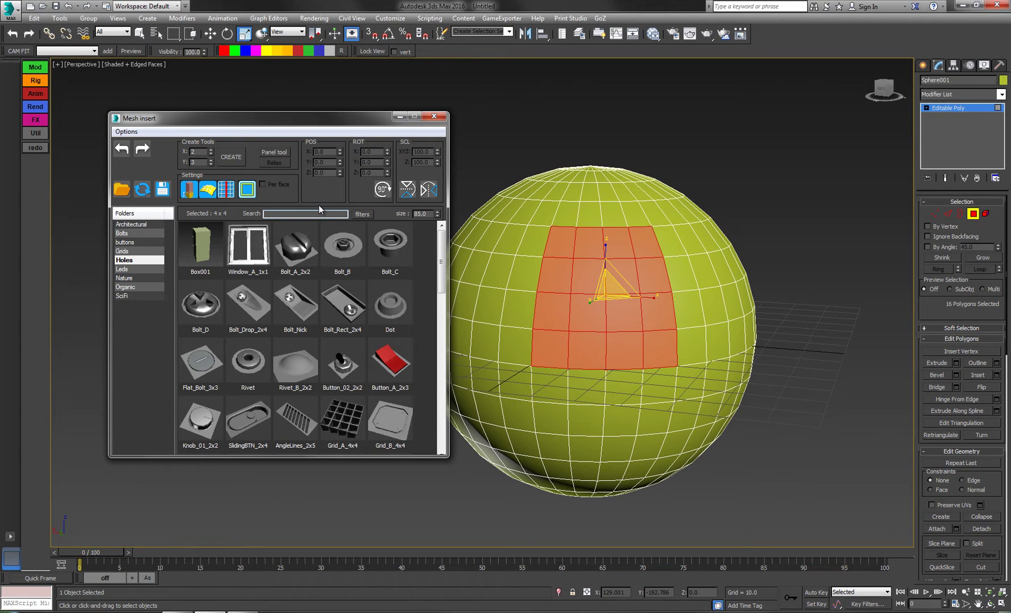
# Step: Search the asset library for "win" and replace the term with "but"
pyautogui.write('win')
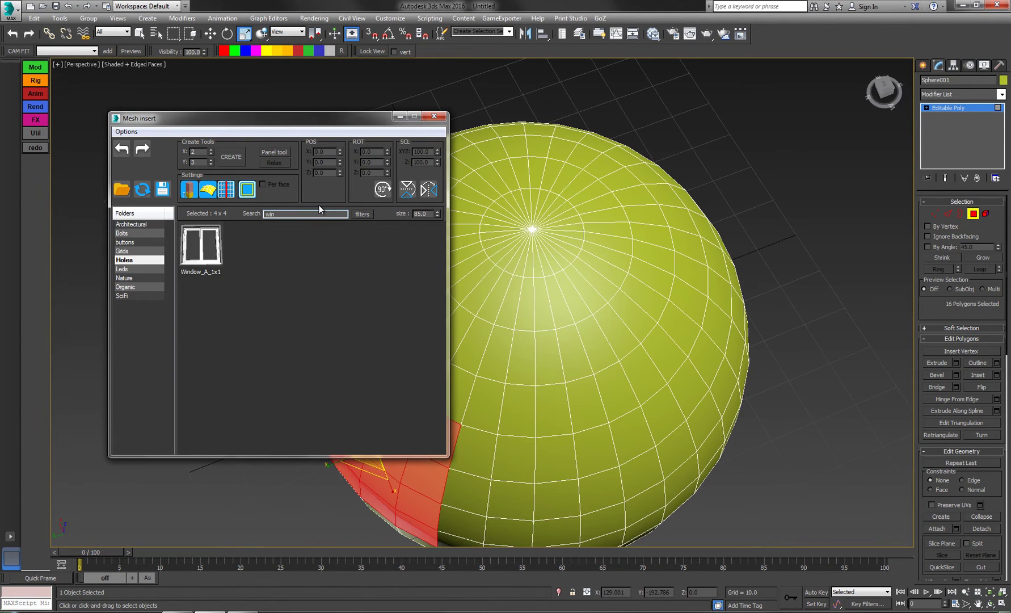
pyautogui.press('BackSpace')
pyautogui.write('bu')
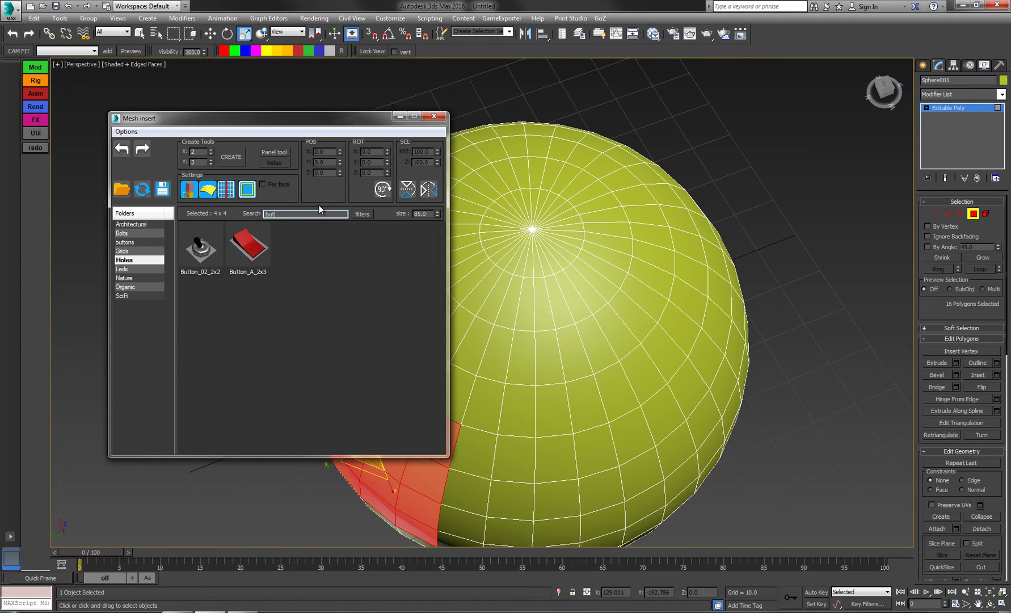
# Step: Change the asset search term to "br" to find the branch assets
pyautogui.press('BackSpace')
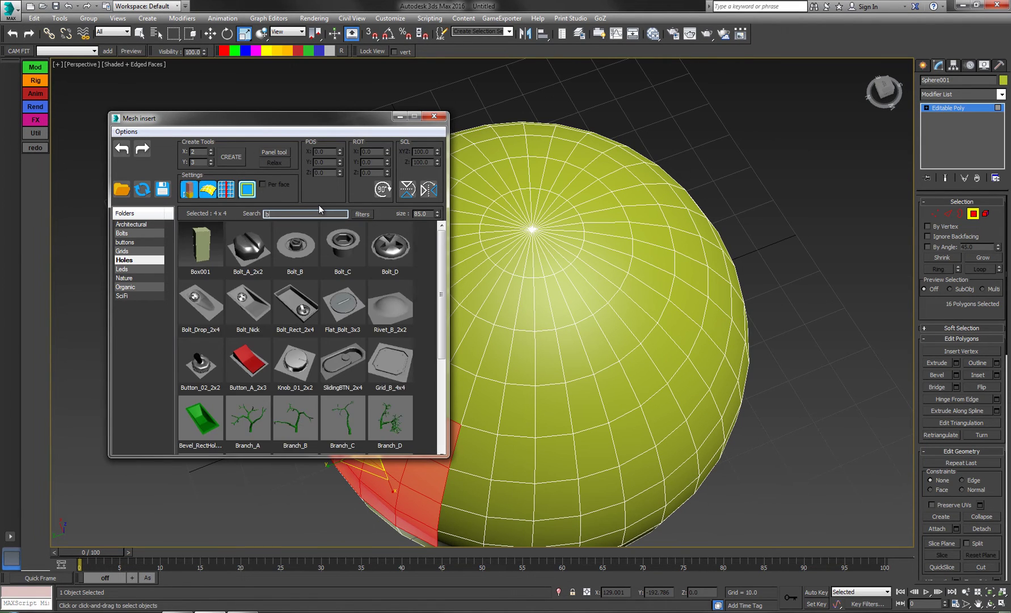
pyautogui.write('r')
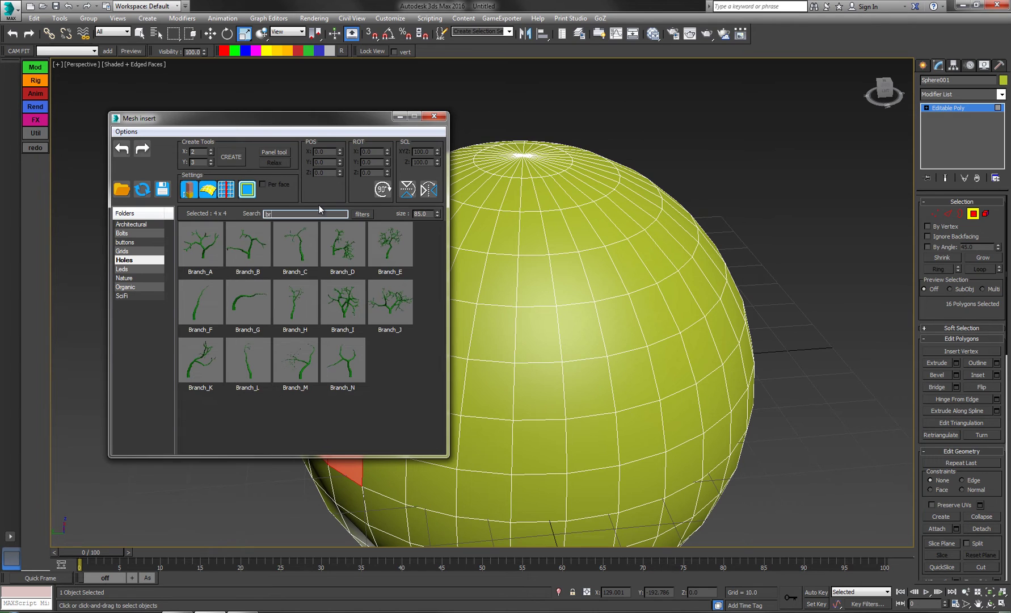
pyautogui.keyDown('alt'); pyautogui.moveTo(506, 120); pyautogui.dragTo(472, 238, button='middle'); pyautogui.keyUp('alt')
pyautogui.scroll(-3, 593, 219)
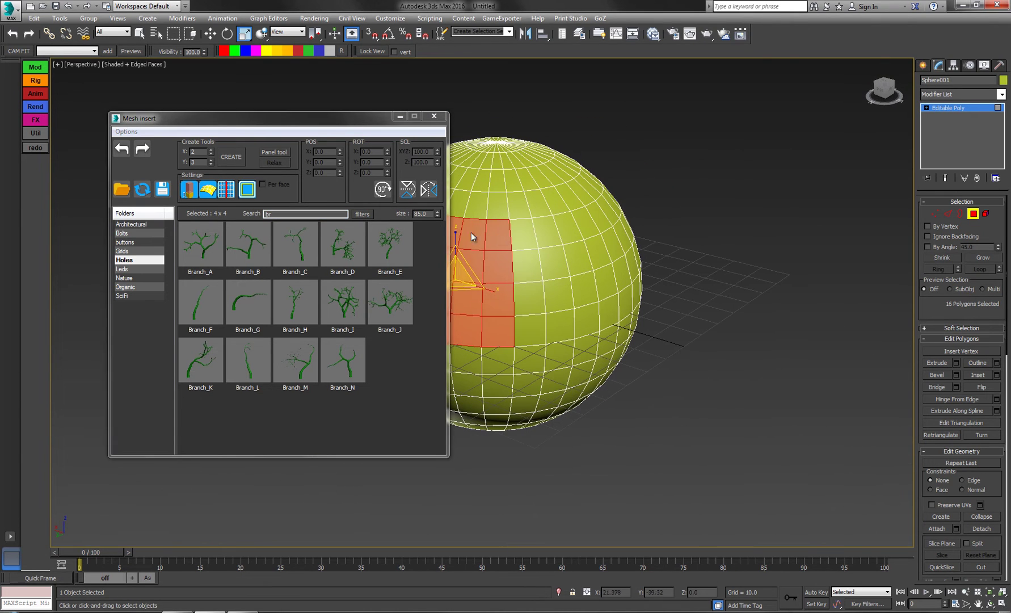
# Step: Enable the per Face Selection filter and select a 2 x 2 block of polygons on the sphere
pyautogui.click(361, 214)
pyautogui.click(394, 217)
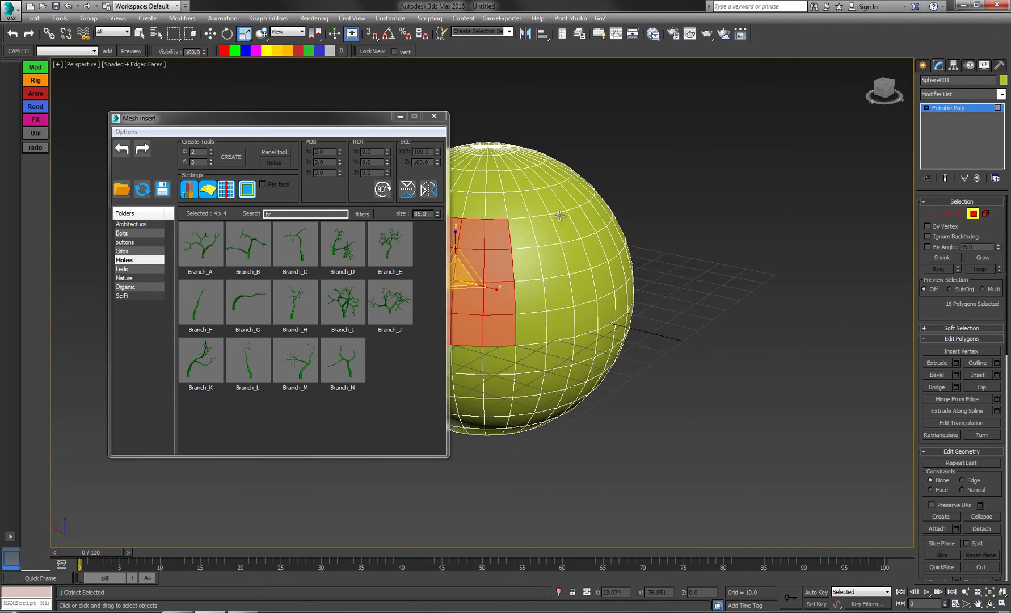
pyautogui.click(364, 215)
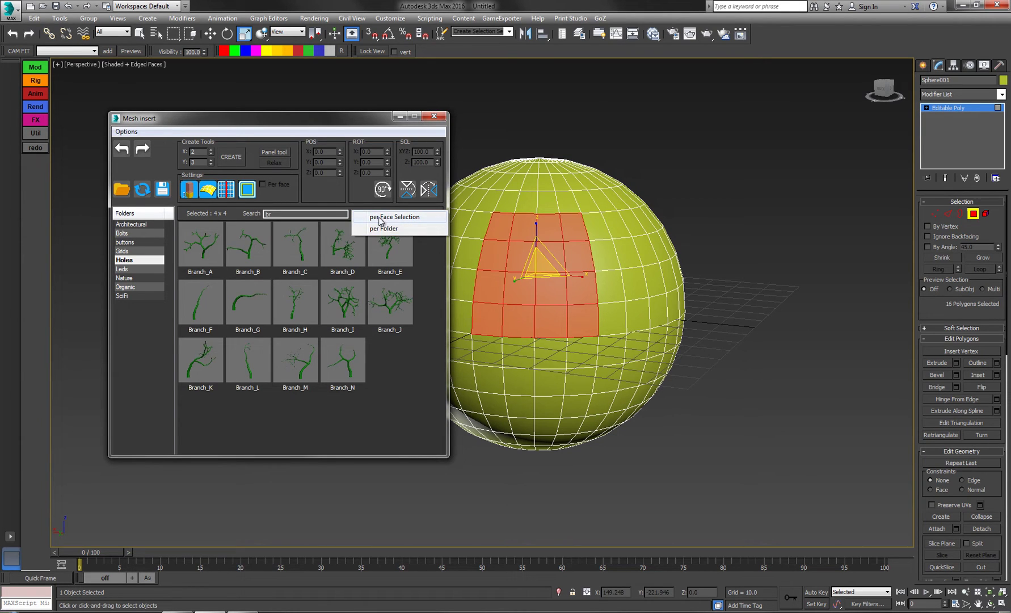
pyautogui.click(382, 219)
pyautogui.click(528, 263)
pyautogui.moveTo(544, 263); pyautogui.dragTo(519, 284)
# Step: Clear the "br" search term, search the 2x2 assets for "hol", and clear the term again
pyautogui.doubleClick(266, 214)
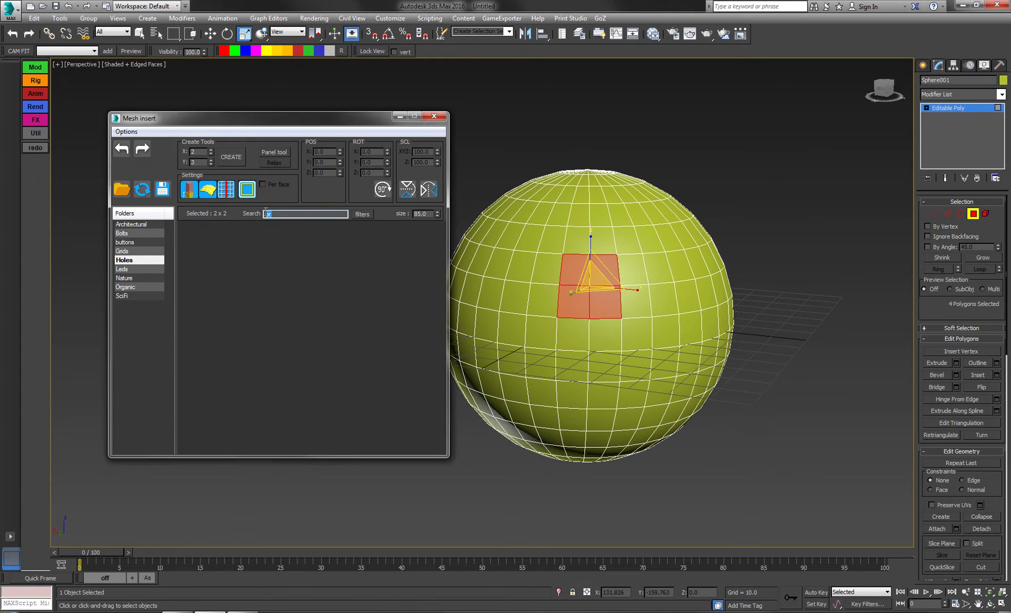
pyautogui.press('BackSpace')
pyautogui.scroll(5, 581, 265)
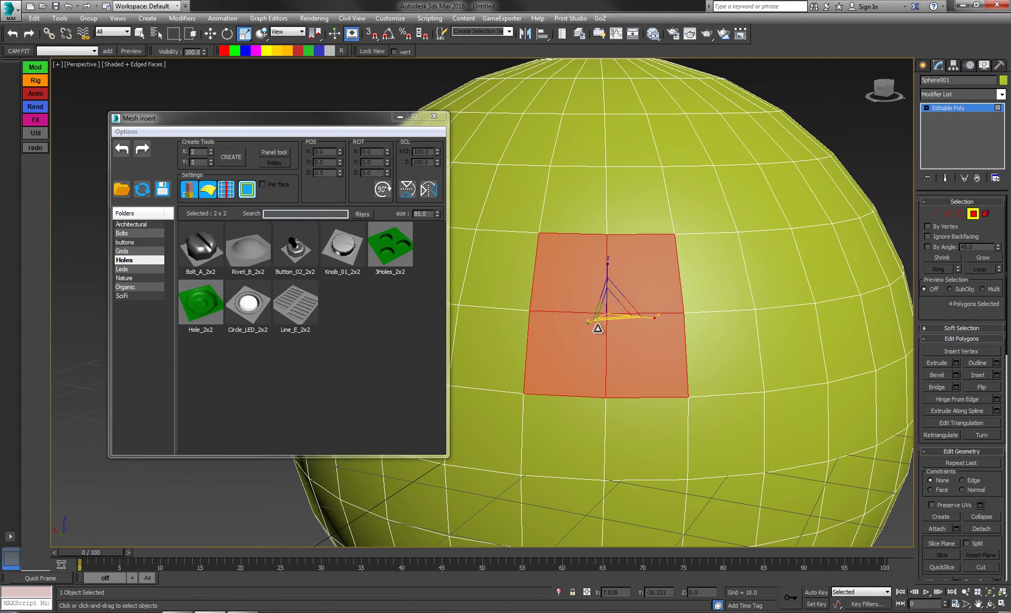
pyautogui.scroll(-3, 634, 353)
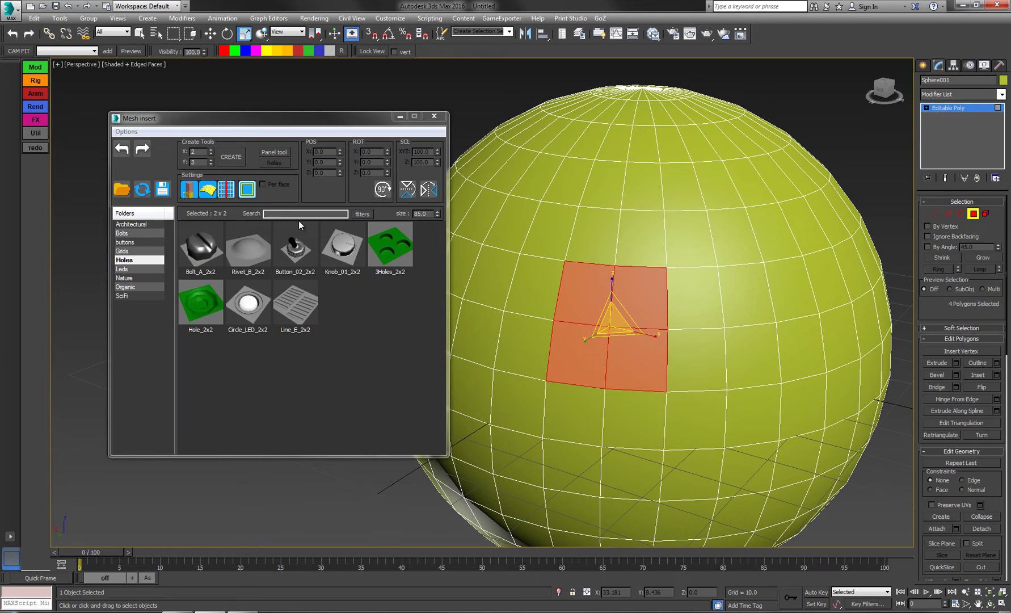
pyautogui.click(276, 213)
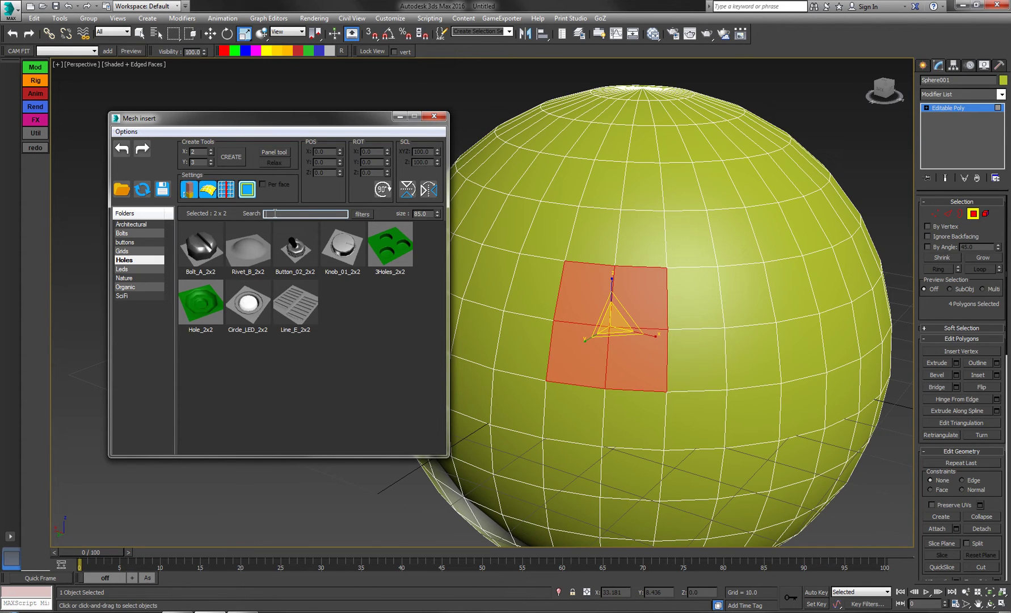
pyautogui.write('hol')
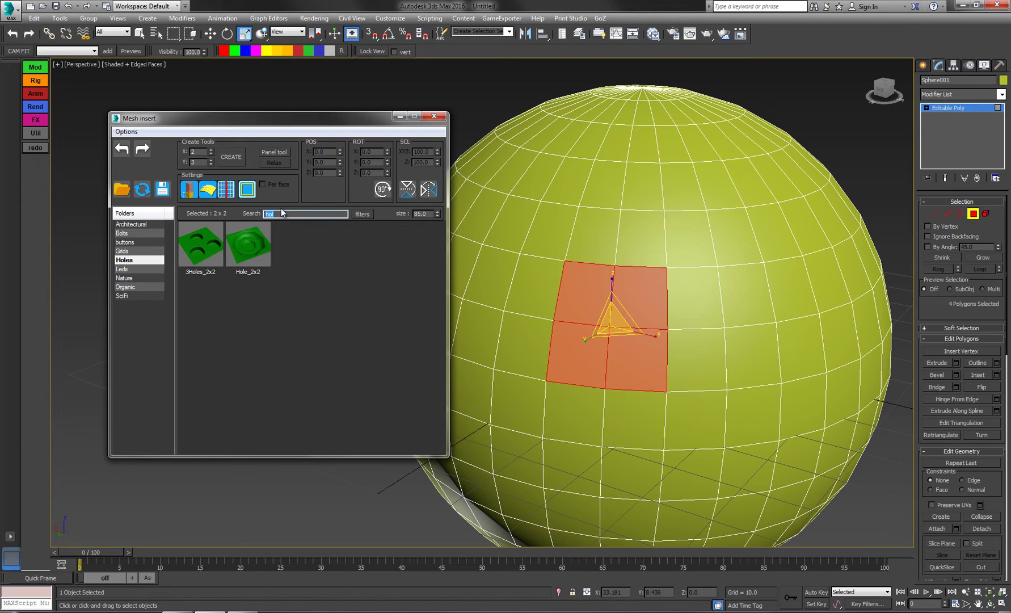
pyautogui.press('BackSpace')
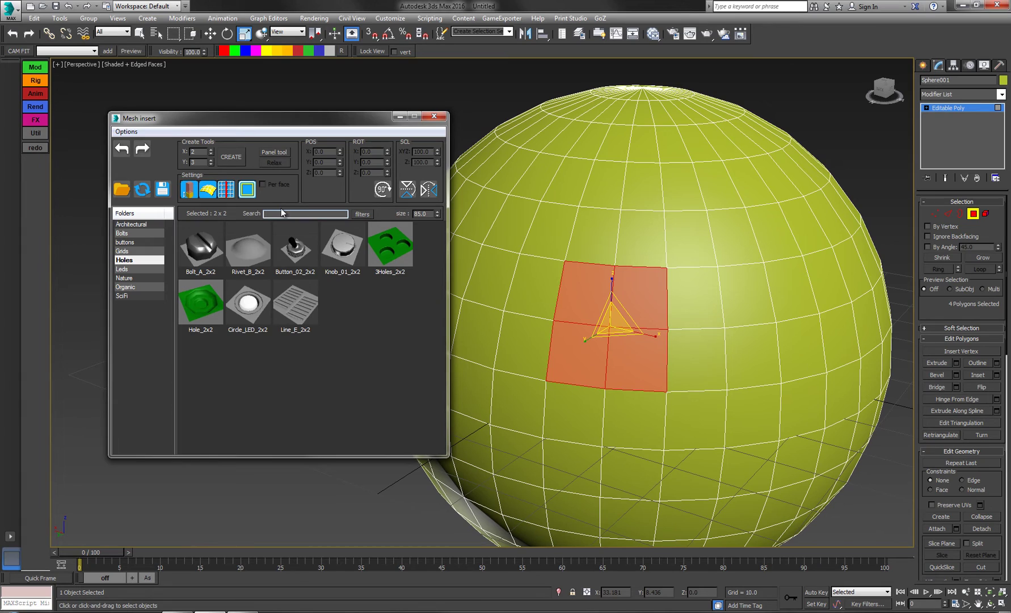
# Step: Search the 2x2 assets by name for "ri" and the circle LED, clearing each term
pyautogui.write('ri')
pyautogui.press('BackSpace')
pyautogui.press('BackSpace')
pyautogui.write('bo')
pyautogui.press('BackSpace')
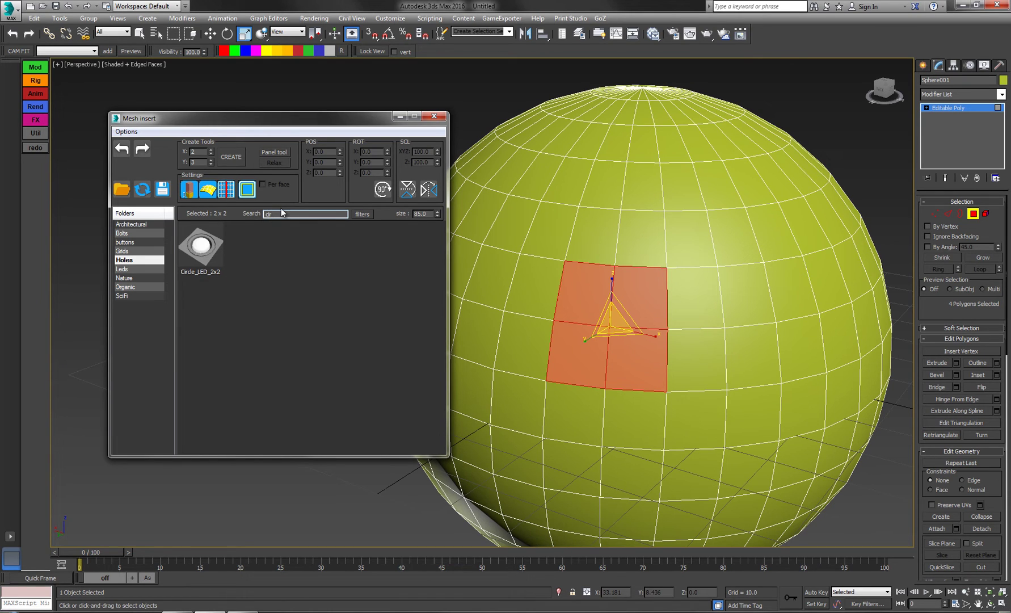
pyautogui.press('BackSpace')
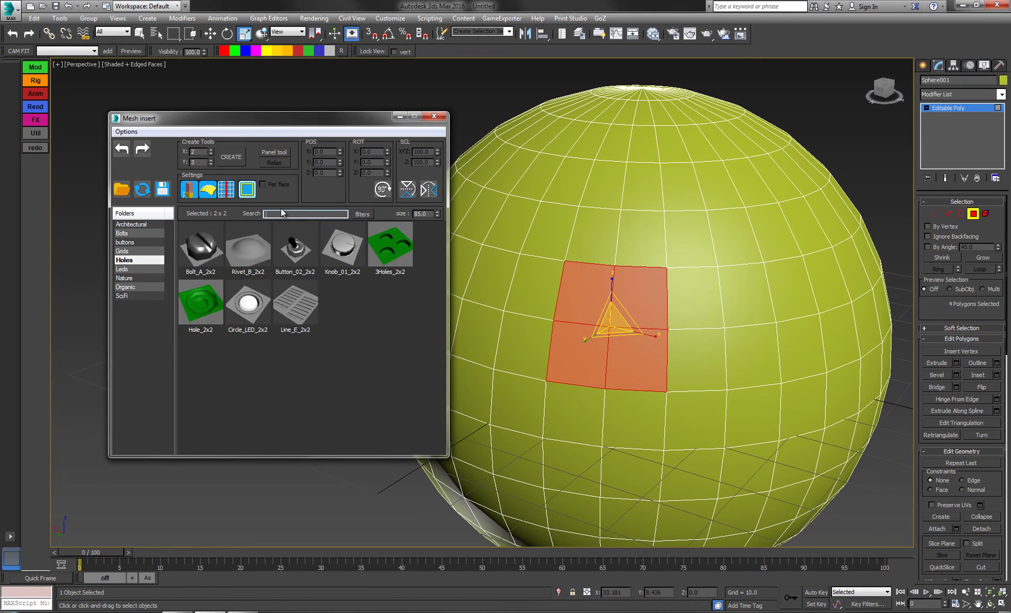
# Step: Search the 2x2 assets for "led" and clear the search term
pyautogui.write('led')
pyautogui.press('BackSpace')
pyautogui.press('BackSpace')
pyautogui.press('BackSpace')
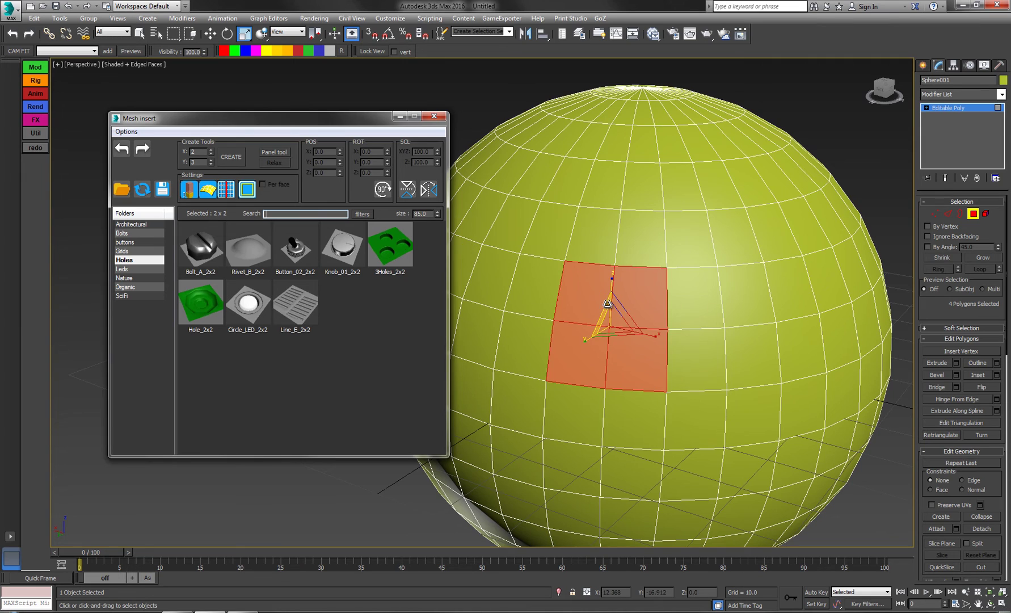
# Step: Set the asset thumbnail size to 73.8 and reduce the height of the Mesh insert window
pyautogui.keyDown('alt'); pyautogui.moveTo(593, 283); pyautogui.dragTo(494, 235, button='middle'); pyautogui.keyUp('alt')
pyautogui.moveTo(437, 215); pyautogui.dragTo(418, 313)
pyautogui.moveTo(437, 215)
pyautogui.mouseDown()
pyautogui.moveTo(423, 39)
pyautogui.moveTo(421, 580)
pyautogui.moveTo(425, 57)
pyautogui.moveTo(435, 209)
pyautogui.mouseUp()
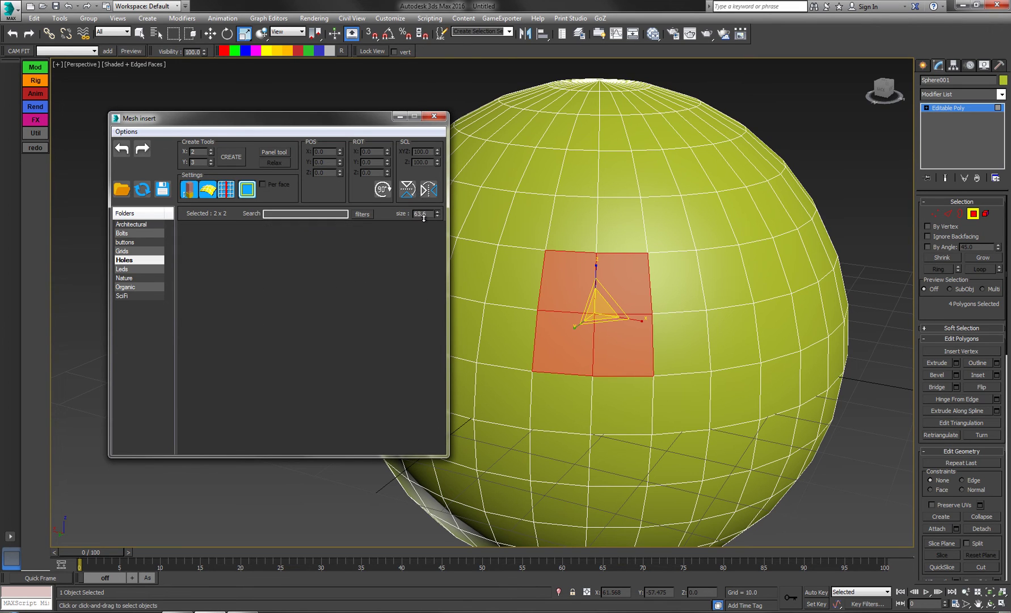
pyautogui.moveTo(445, 459); pyautogui.dragTo(238, 366)
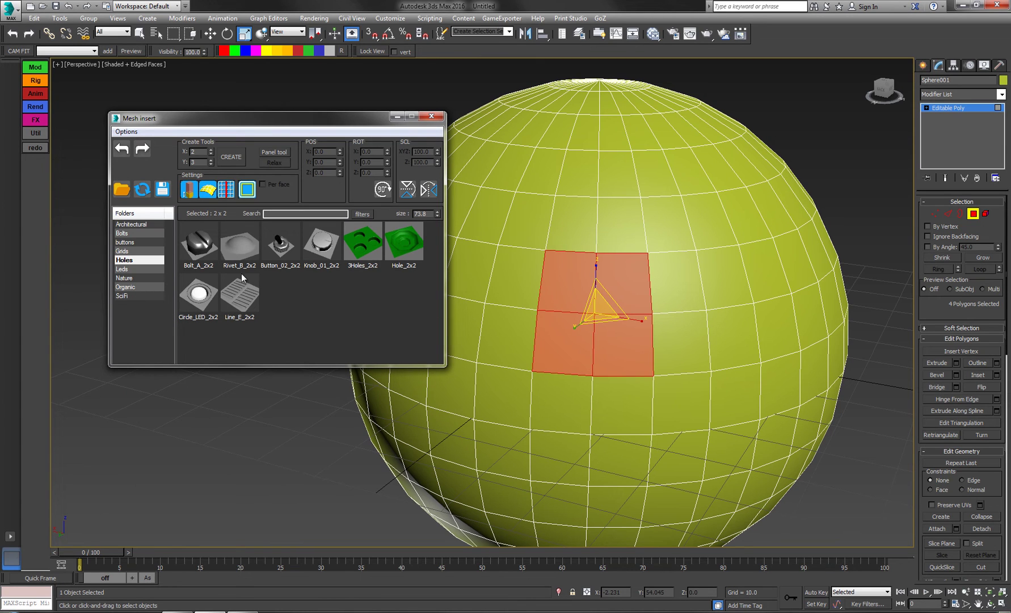
# Step: Disable the per Face Selection filter and widen the Mesh insert window to fit ten thumbnails per row
pyautogui.click(363, 215)
pyautogui.click(373, 219)
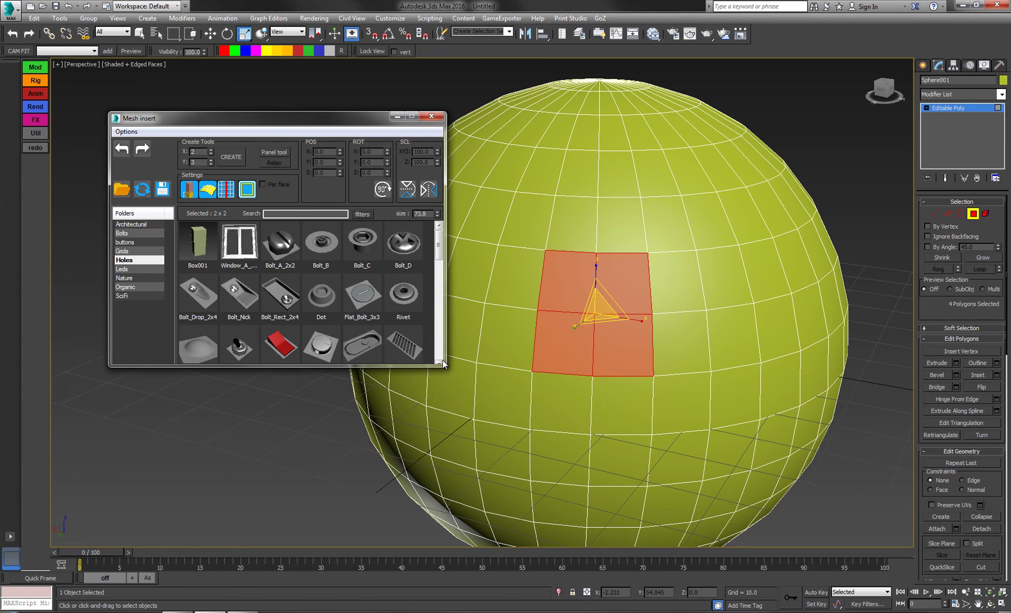
pyautogui.moveTo(444, 365); pyautogui.dragTo(620, 379)
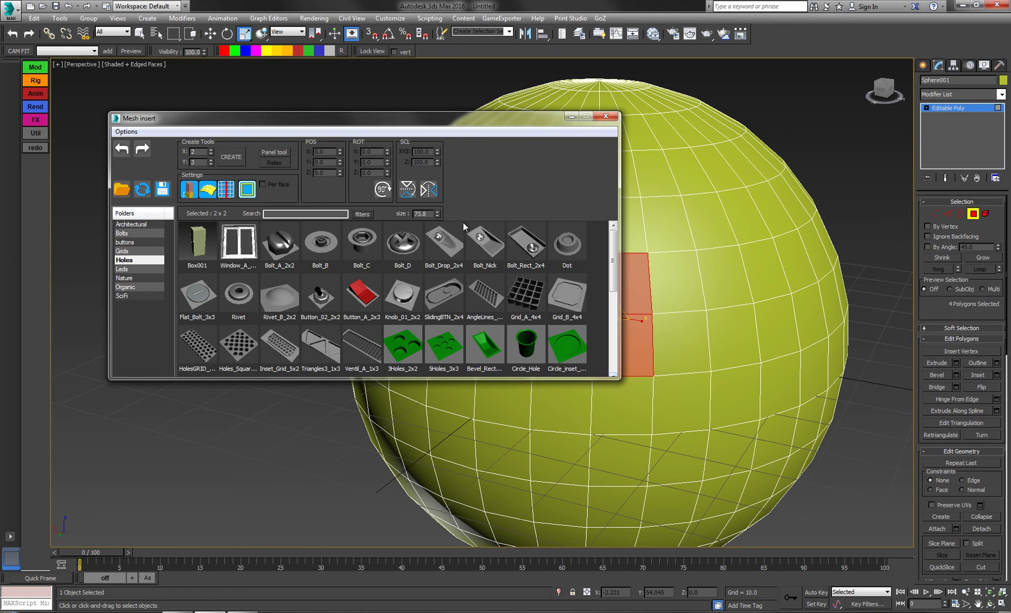
# Step: Set the asset thumbnail size to 55.8 and make the Mesh insert window narrower and taller
pyautogui.moveTo(438, 214); pyautogui.dragTo(438, 310)
pyautogui.moveTo(619, 378); pyautogui.dragTo(445, 417)
pyautogui.moveTo(279, 134); pyautogui.dragTo(260, 158)
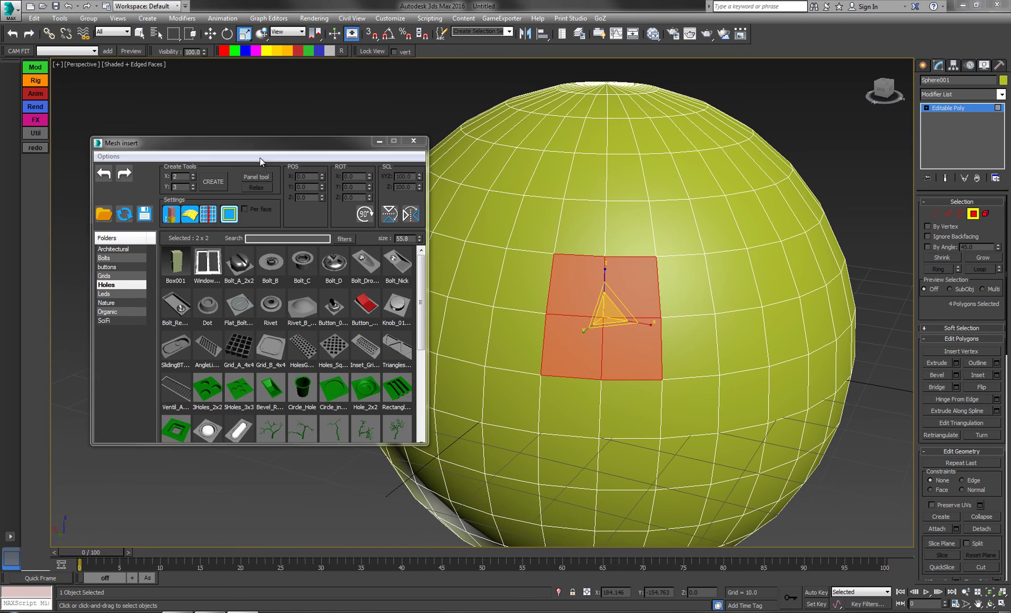
# Step: Open the Library Converter and reposition it and the Mesh insert window so both are fully accessible
pyautogui.click(109, 136)
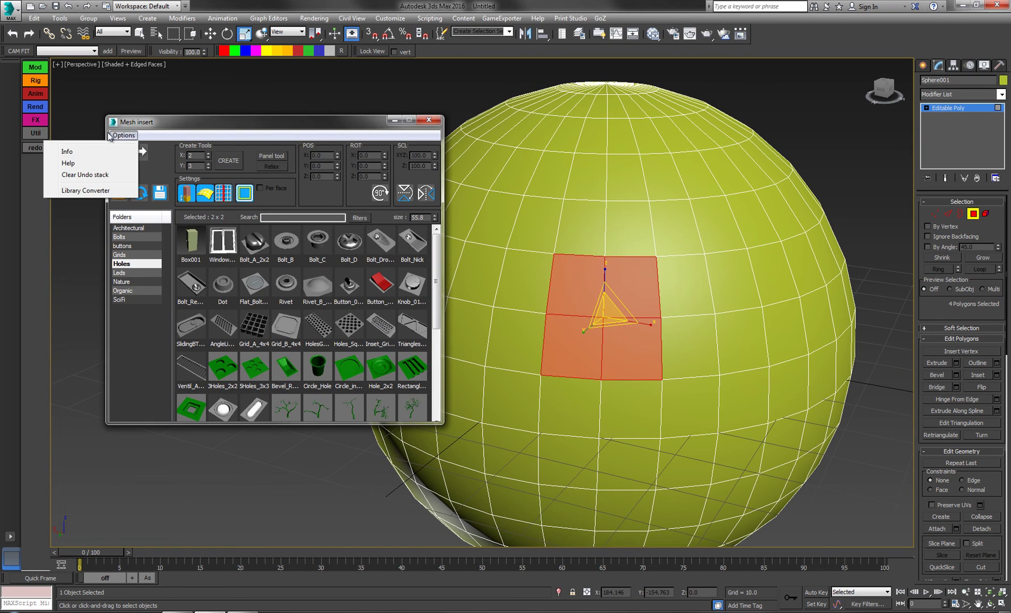
pyautogui.click(91, 191)
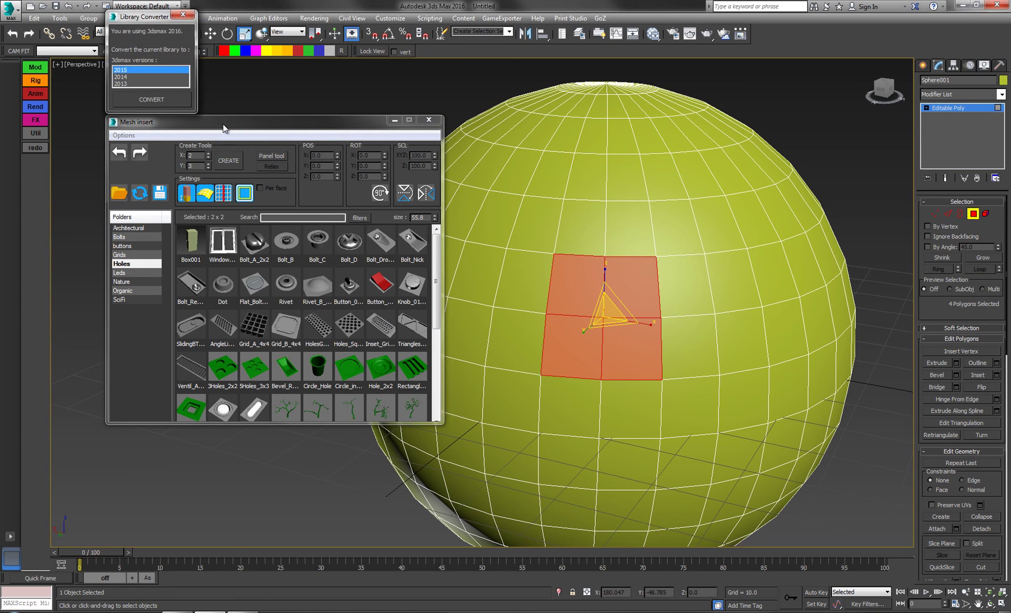
pyautogui.moveTo(225, 129); pyautogui.dragTo(250, 202)
pyautogui.moveTo(155, 90); pyautogui.dragTo(156, 88)
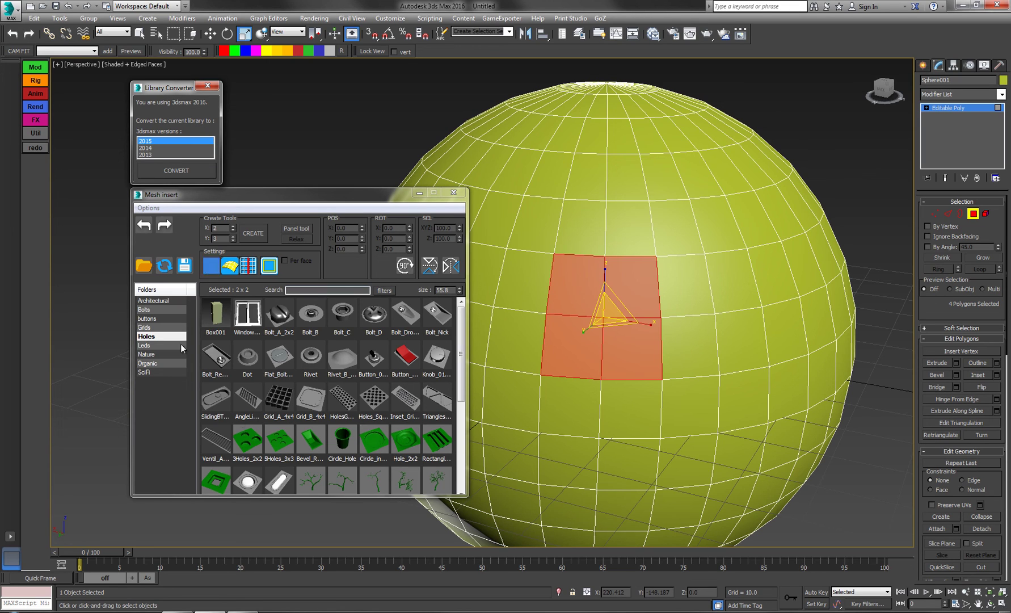
# Step: Go through the 3dsmax versions in the Library Converter and choose 2013 as the target version
pyautogui.click(149, 155)
pyautogui.click(151, 148)
pyautogui.click(152, 142)
pyautogui.click(152, 149)
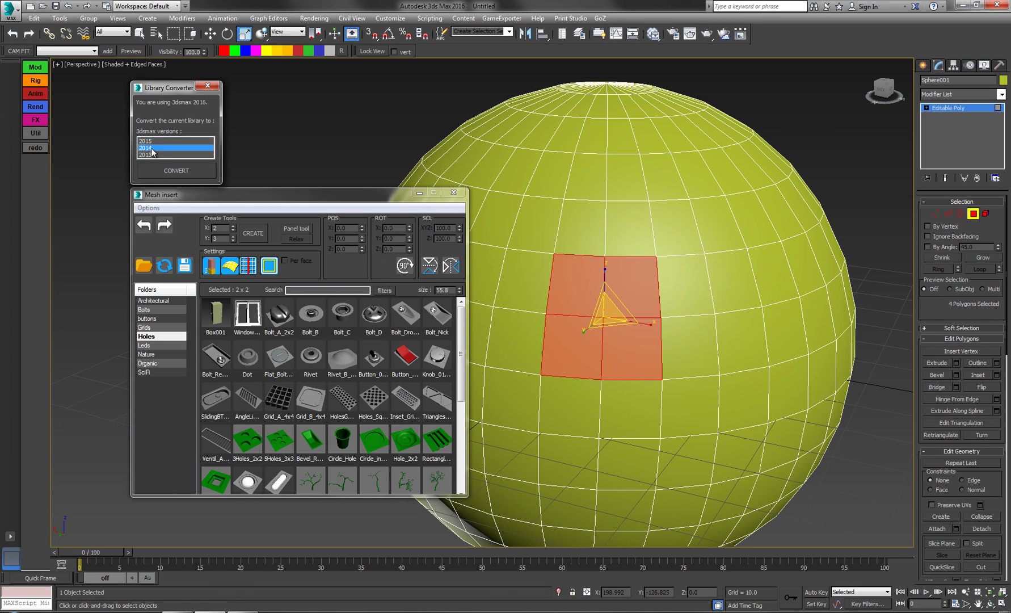
pyautogui.click(150, 155)
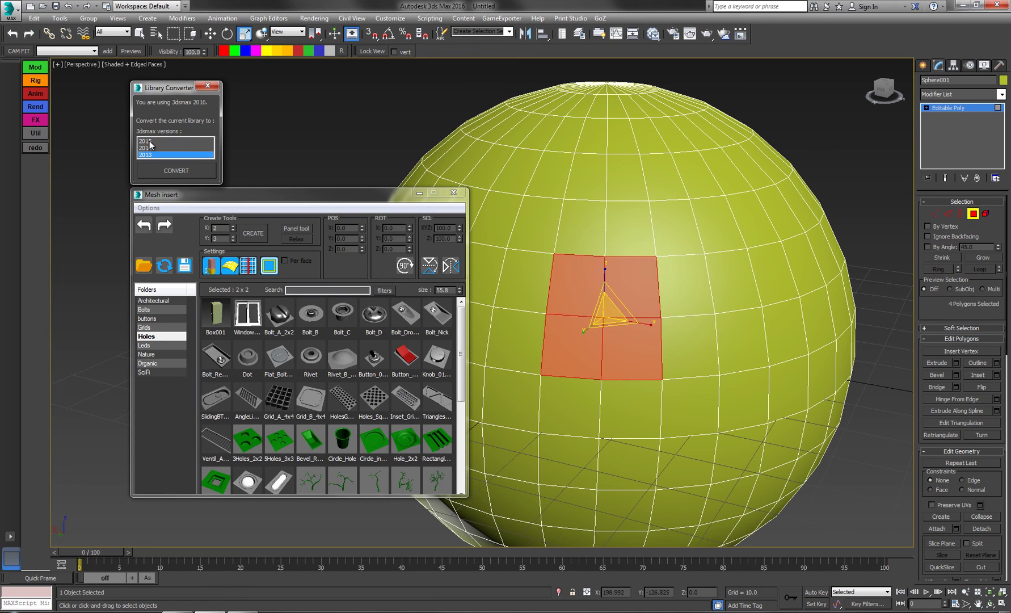
pyautogui.click(150, 142)
pyautogui.click(151, 148)
pyautogui.click(151, 155)
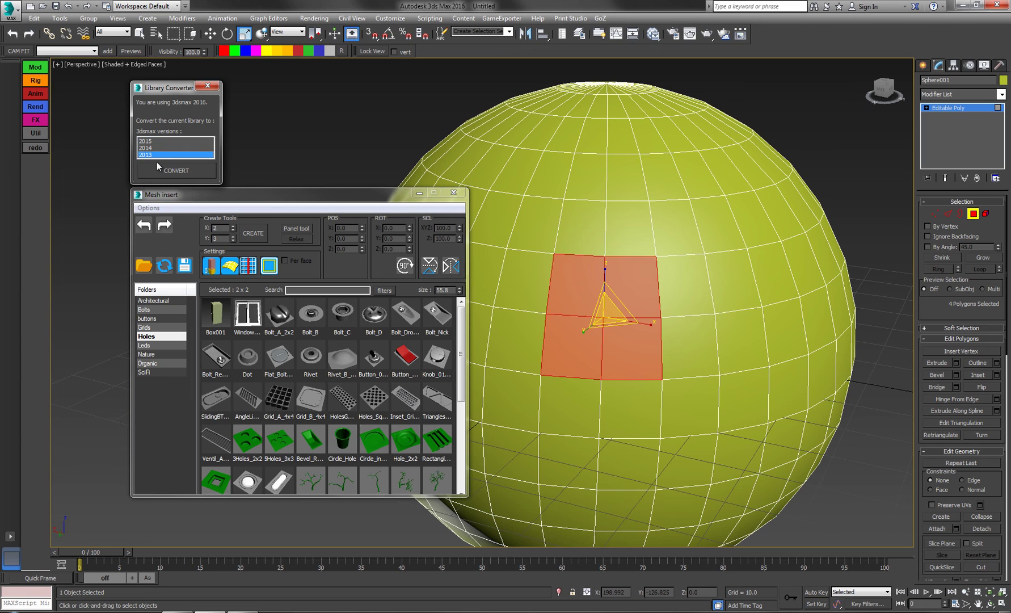